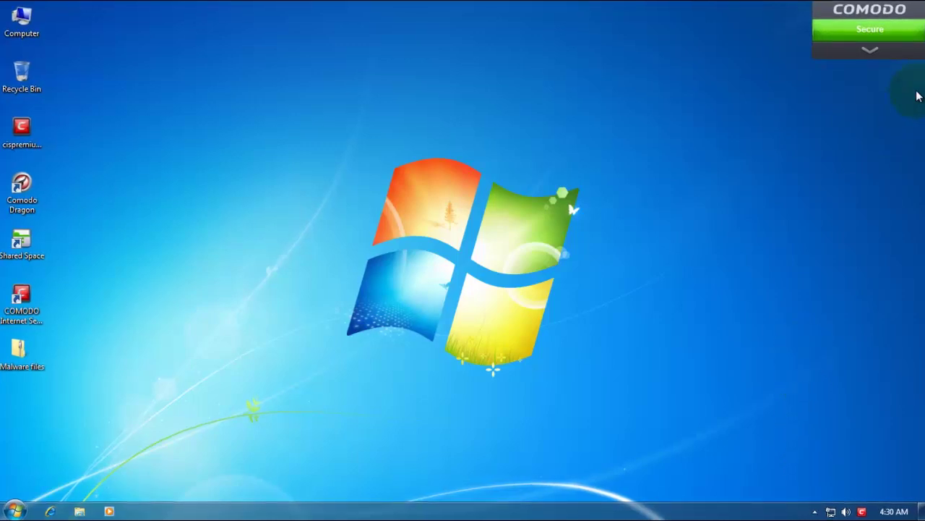
Look over the desktop widget's extra details, collapse it again, and review the available scan types in the Scan window
{"action": "left_click", "coordinate": [880, 55]}
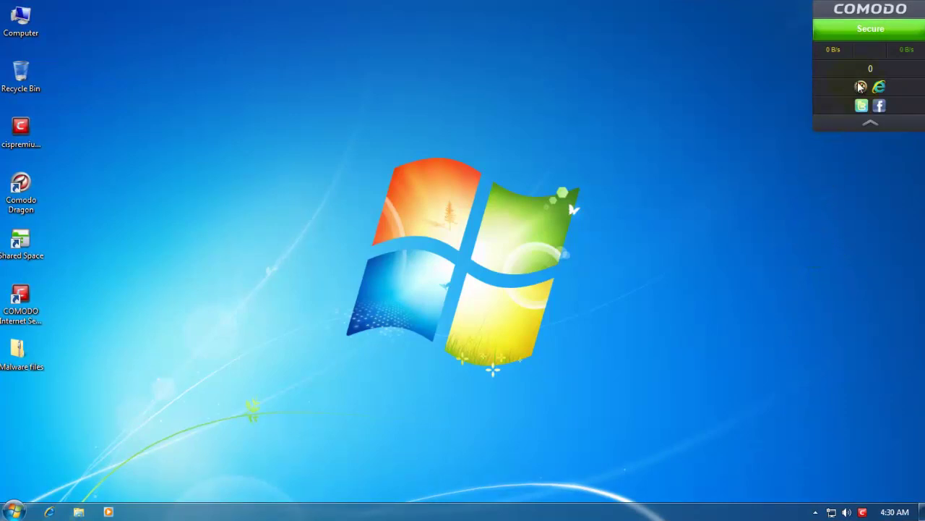
{"action": "left_click", "coordinate": [870, 122]}
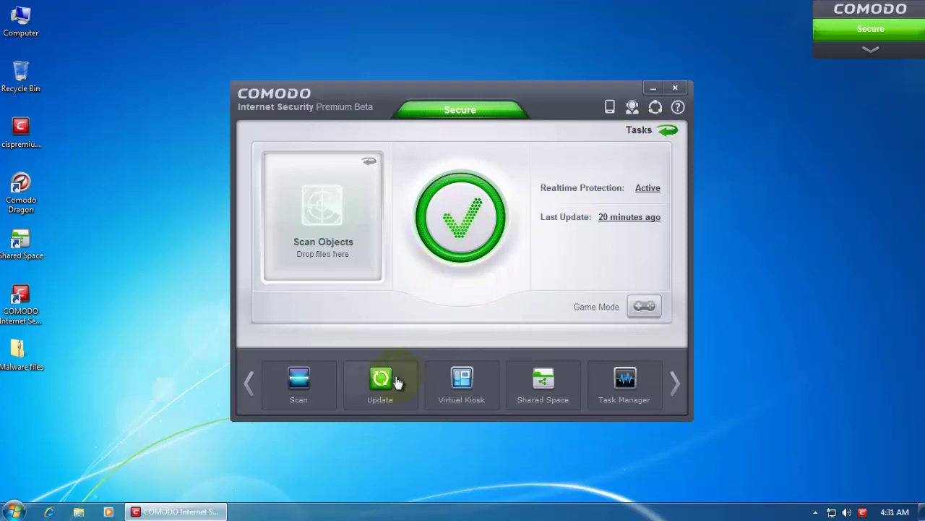
{"action": "left_click", "coordinate": [305, 397]}
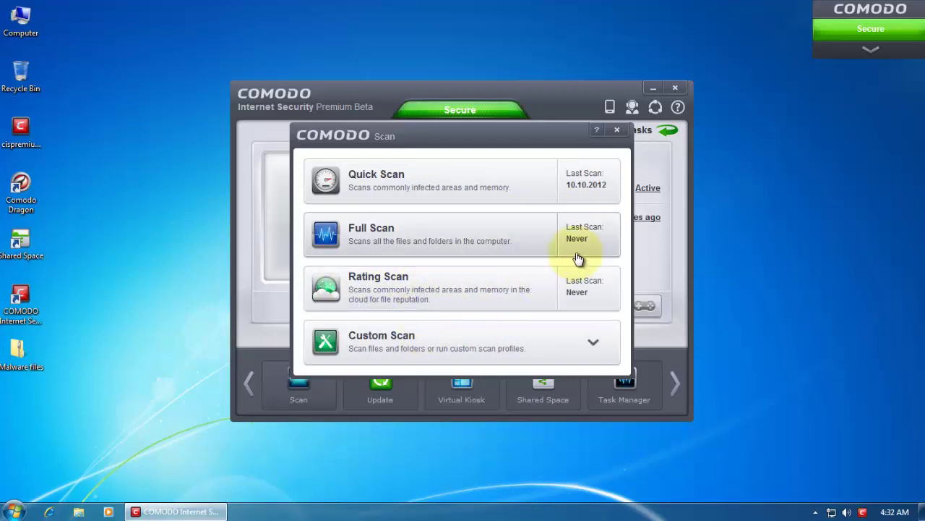
{"action": "left_click", "coordinate": [617, 130]}
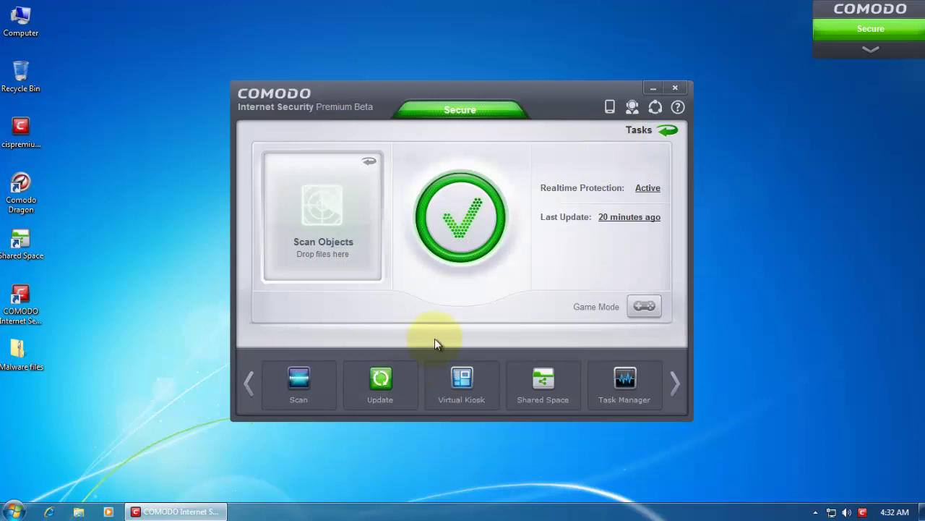
Run the check for signature and program updates three times, closing the results each time
{"action": "left_click", "coordinate": [392, 362]}
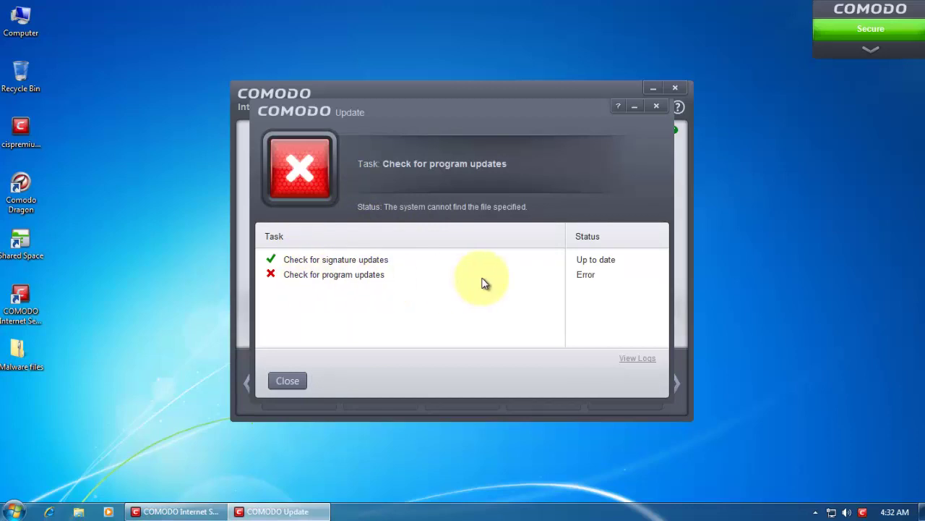
{"action": "left_click", "coordinate": [287, 380]}
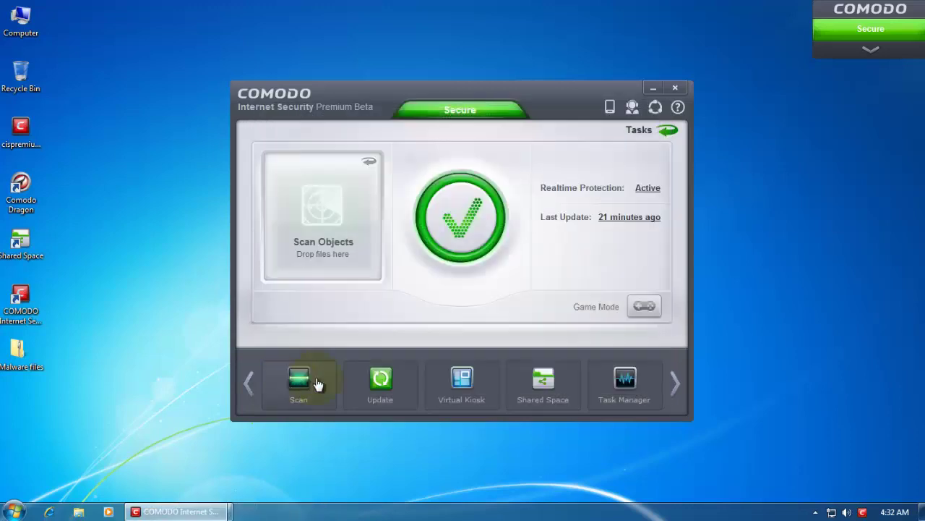
{"action": "left_click", "coordinate": [382, 398]}
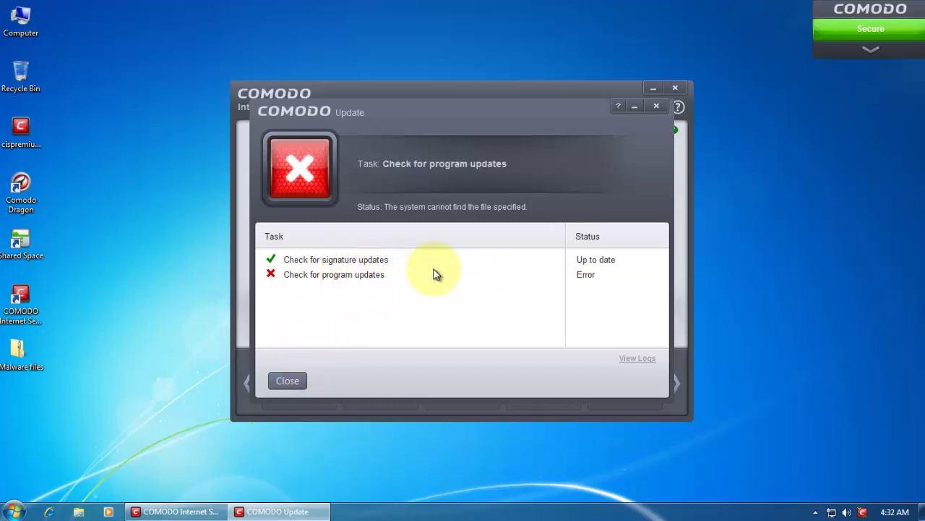
{"action": "left_click", "coordinate": [291, 382]}
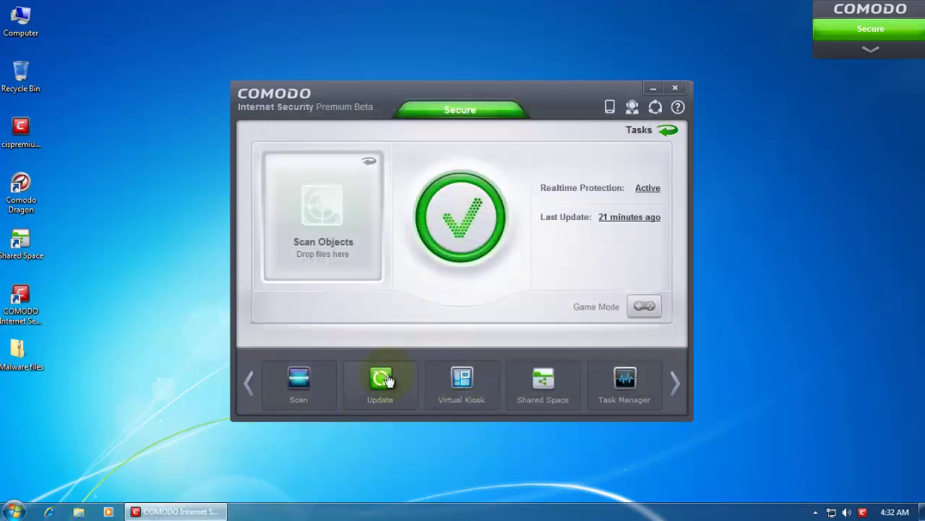
{"action": "left_click", "coordinate": [418, 243]}
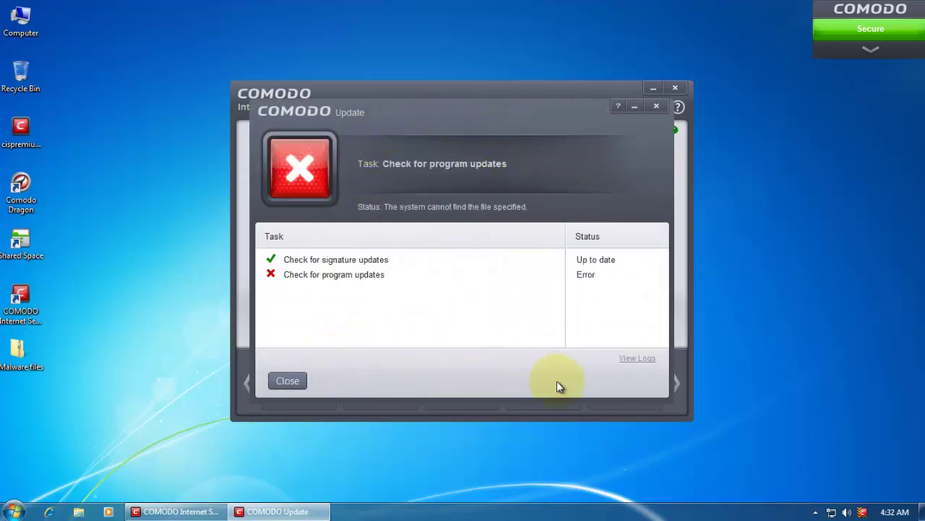
{"action": "left_click", "coordinate": [289, 382]}
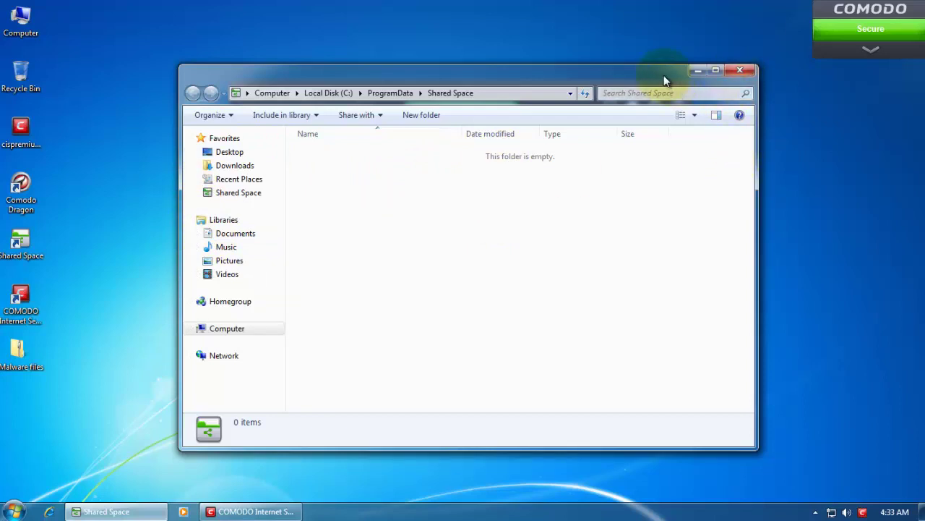
Look at the Shared Space folder and the security Task Manager's running tasks, closing each window again
{"action": "left_click_drag", "start_coordinate": [655, 73], "coordinate": [644, 80]}
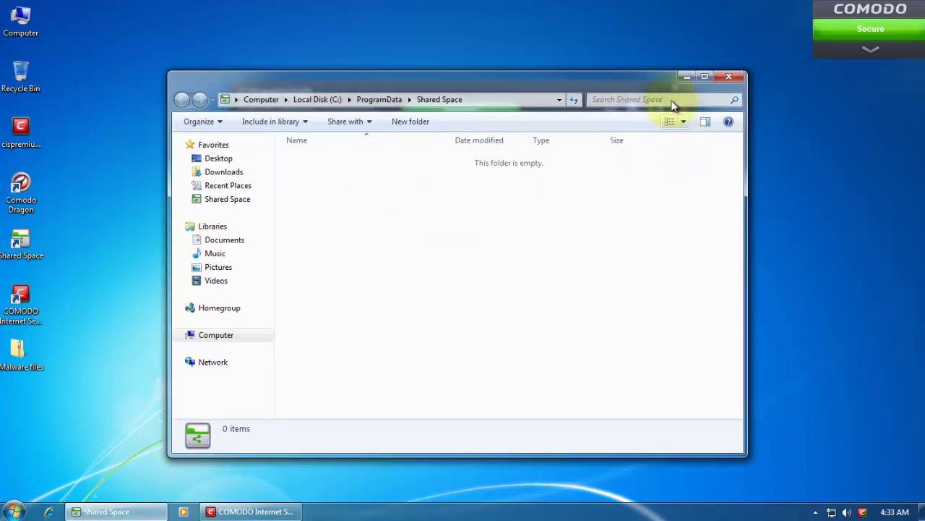
{"action": "left_click", "coordinate": [728, 76]}
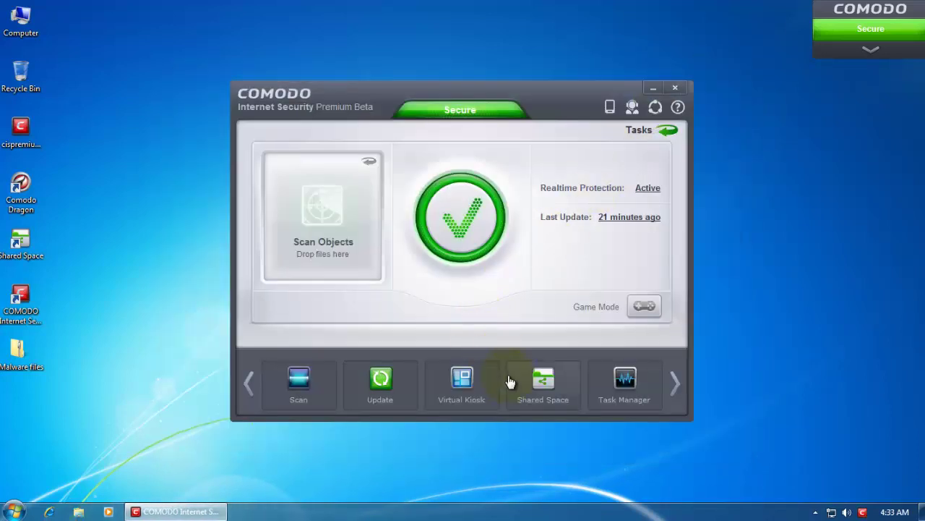
{"action": "left_click", "coordinate": [626, 383]}
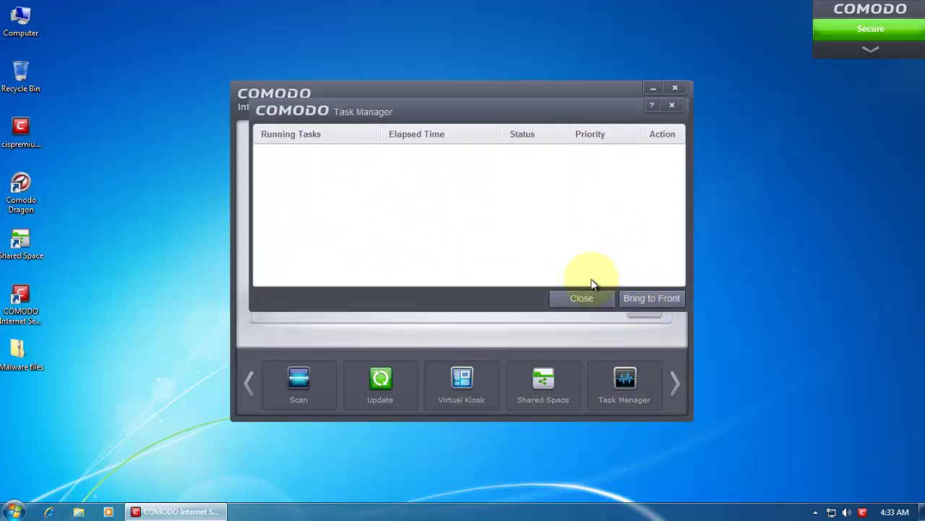
{"action": "left_click", "coordinate": [671, 105]}
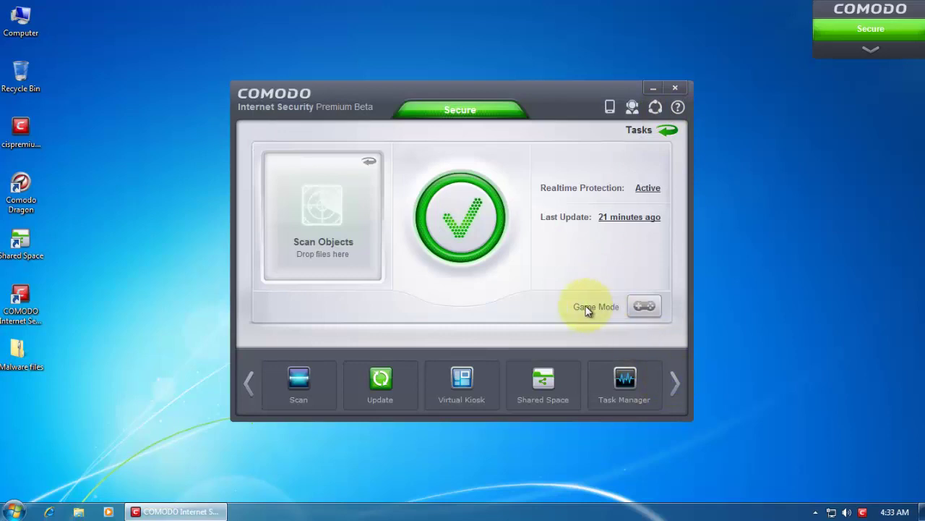
Switch Game Mode on and back off twice, moving the main window slightly
{"action": "left_click", "coordinate": [643, 306]}
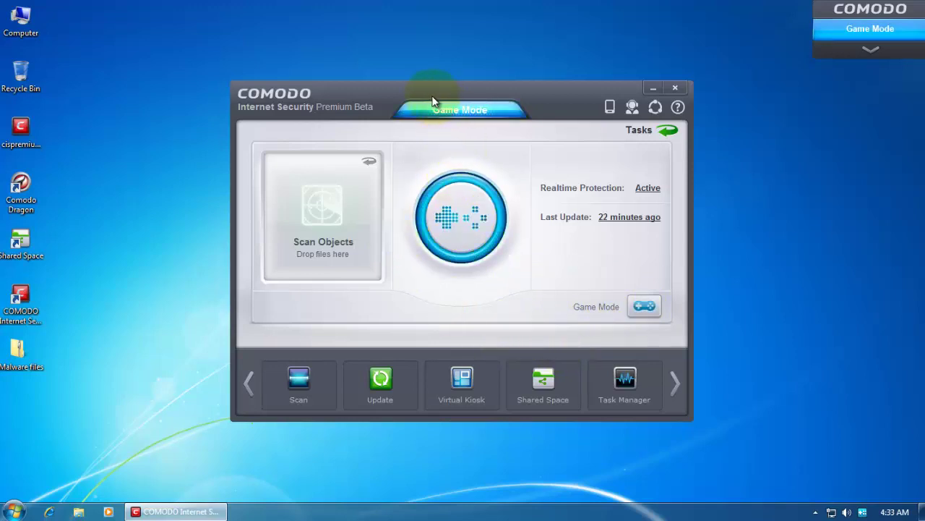
{"action": "left_click_drag", "start_coordinate": [432, 101], "coordinate": [419, 95]}
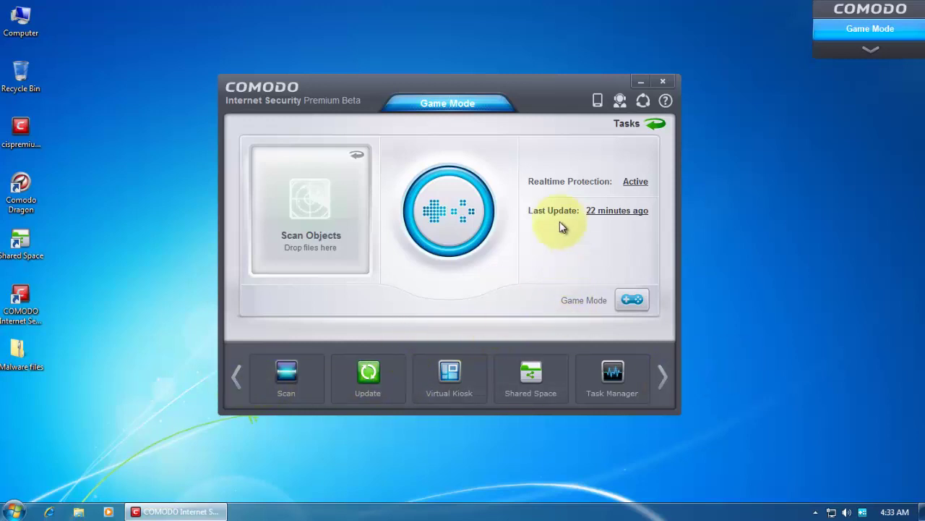
{"action": "left_click", "coordinate": [628, 302]}
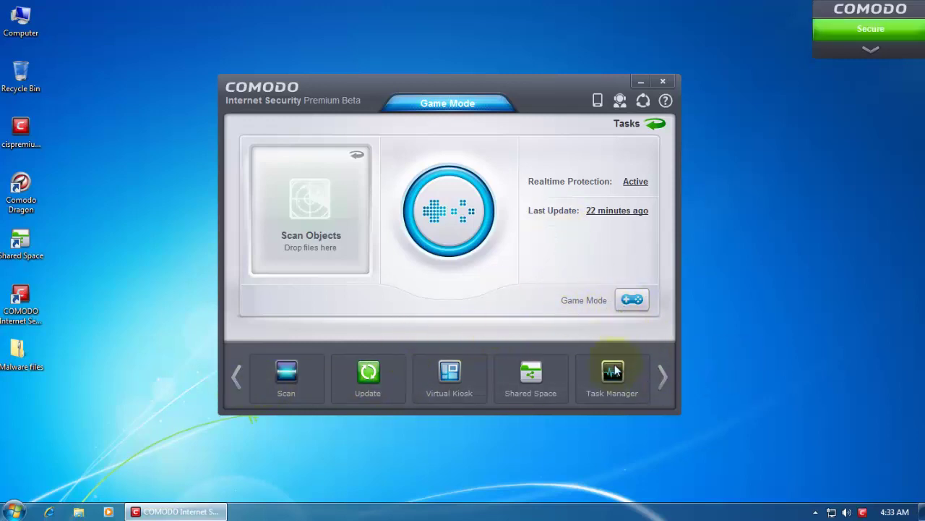
{"action": "left_click", "coordinate": [627, 302]}
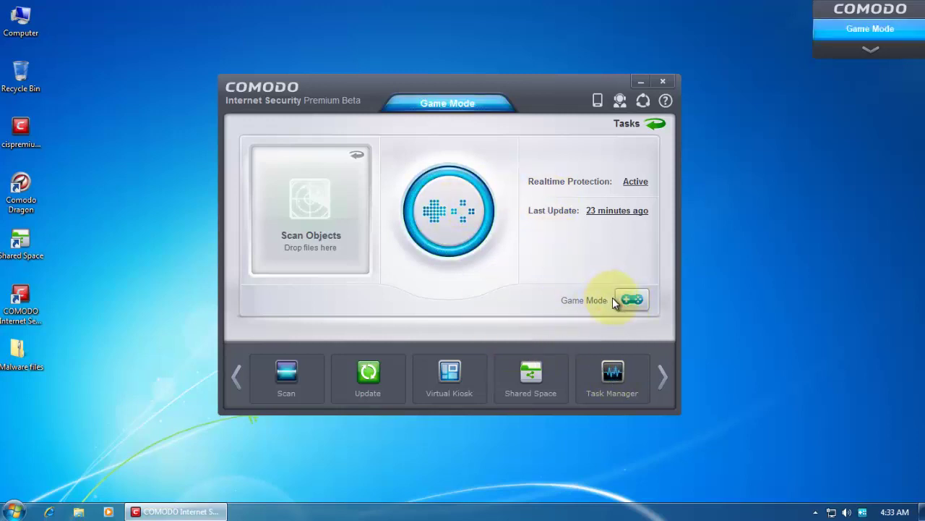
{"action": "left_click", "coordinate": [643, 308]}
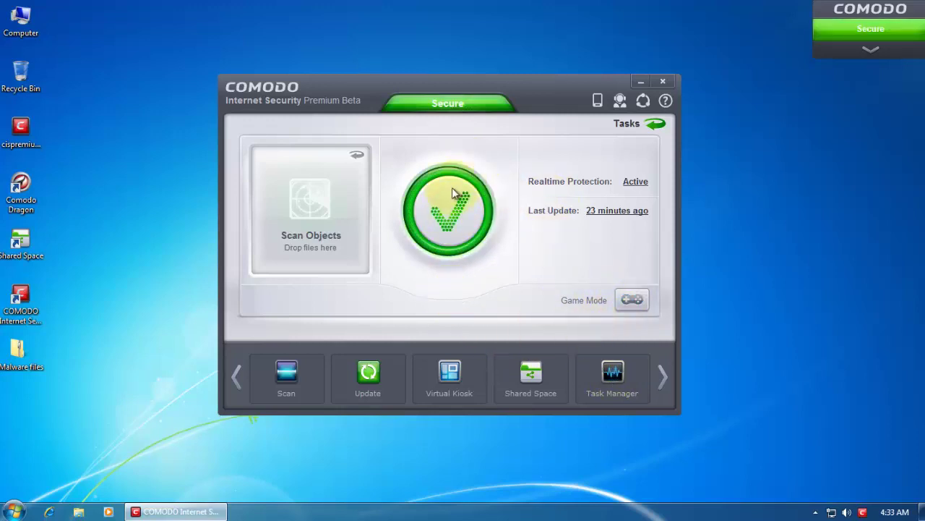
Try to bring the Malware files folder from the desktop to the Scan Objects drop area
{"action": "left_click_drag", "start_coordinate": [18, 353], "coordinate": [86, 324]}
{"action": "left_click_drag", "start_coordinate": [25, 378], "coordinate": [393, 196]}
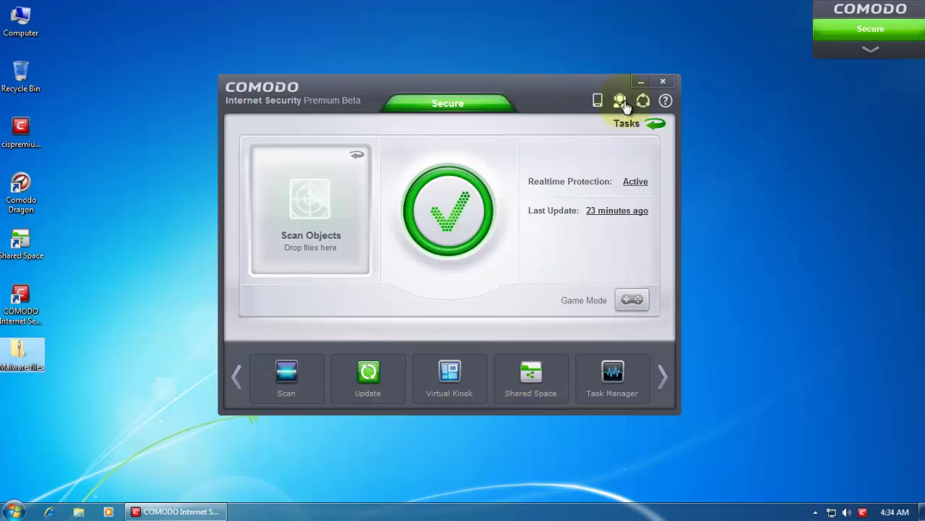
Show the task list with its General Tasks and expand the Firewall Tasks category
{"action": "left_click", "coordinate": [654, 130]}
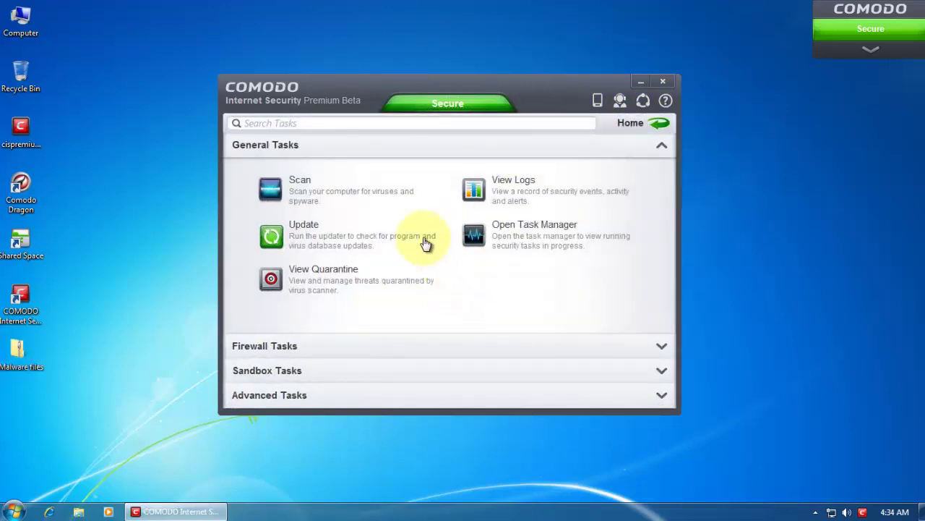
{"action": "left_click", "coordinate": [286, 123]}
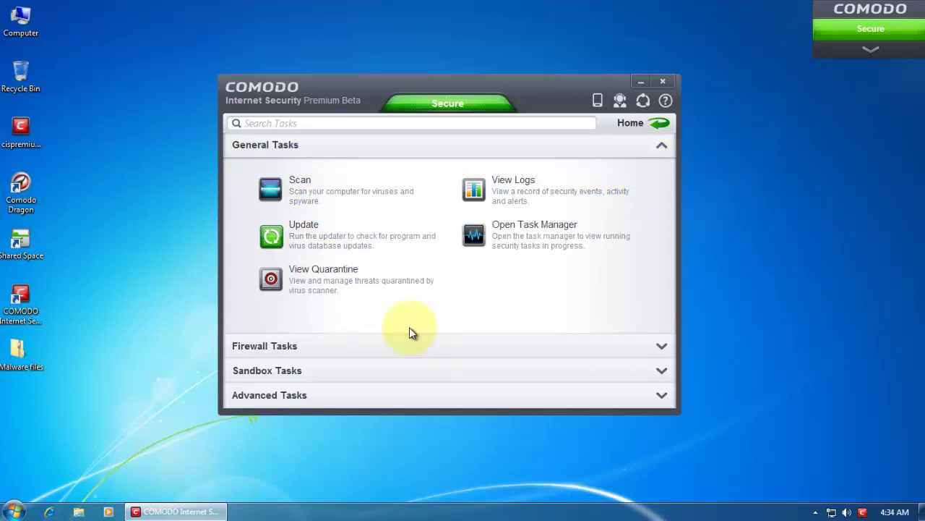
{"action": "left_click", "coordinate": [404, 351]}
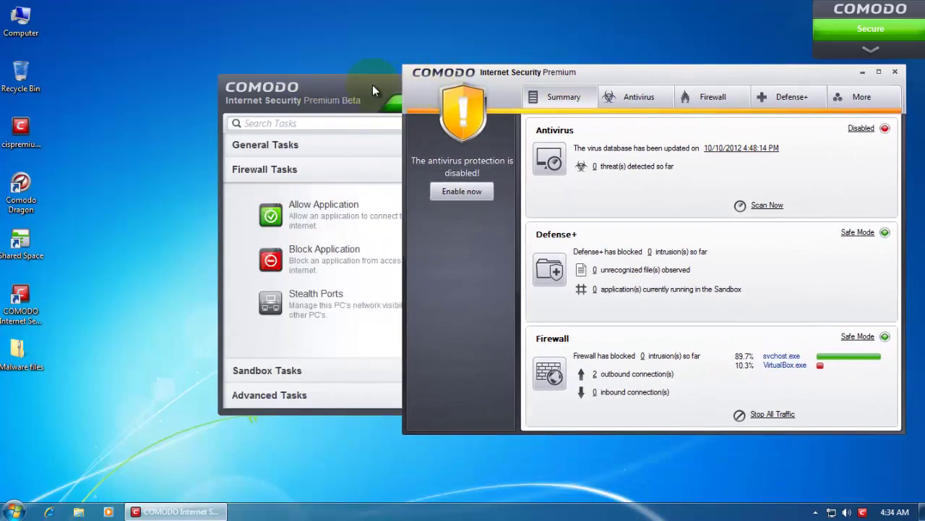
Place the beta window beside the older Internet Security Premium window, view the older version's Antivirus section, and return to the beta
{"action": "left_click", "coordinate": [372, 85]}
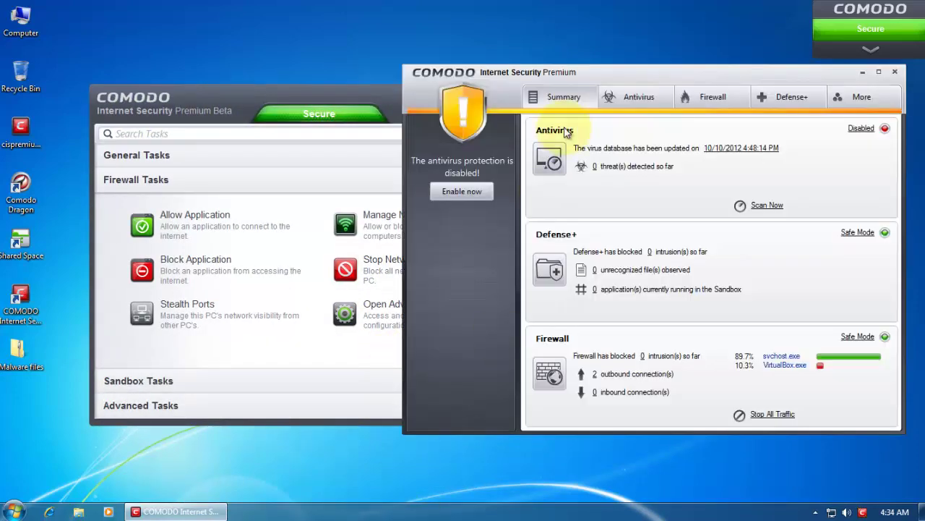
{"action": "left_click", "coordinate": [640, 97]}
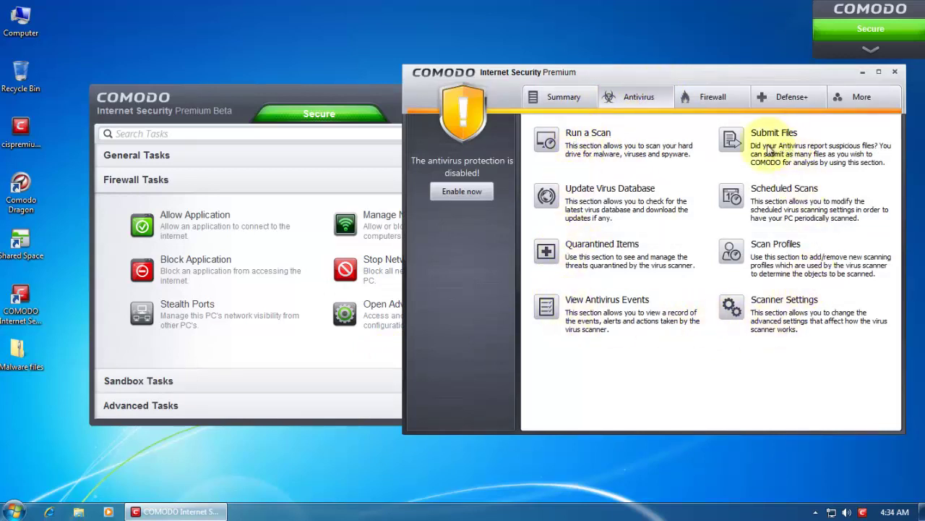
{"action": "left_click", "coordinate": [338, 98]}
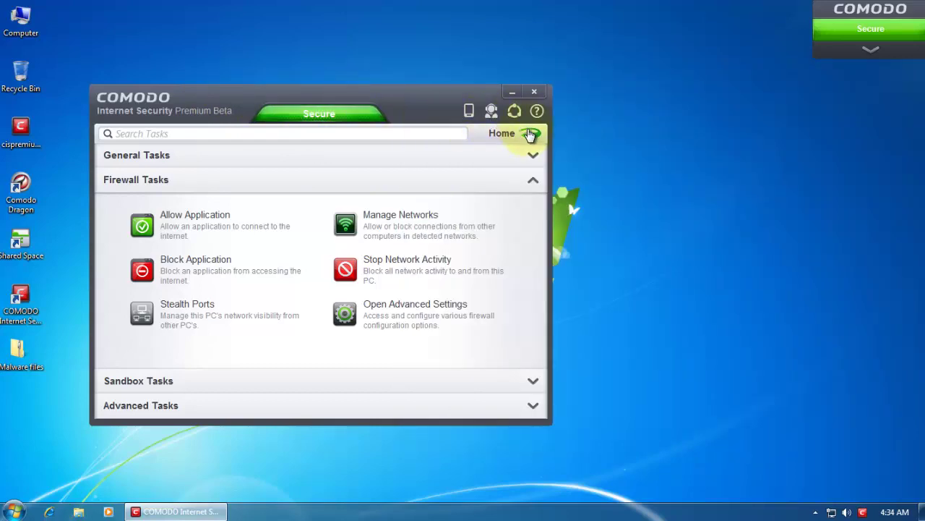
Alternate the beta window between its home and task views, expand General Tasks, and finish on the home view
{"action": "left_click", "coordinate": [530, 134]}
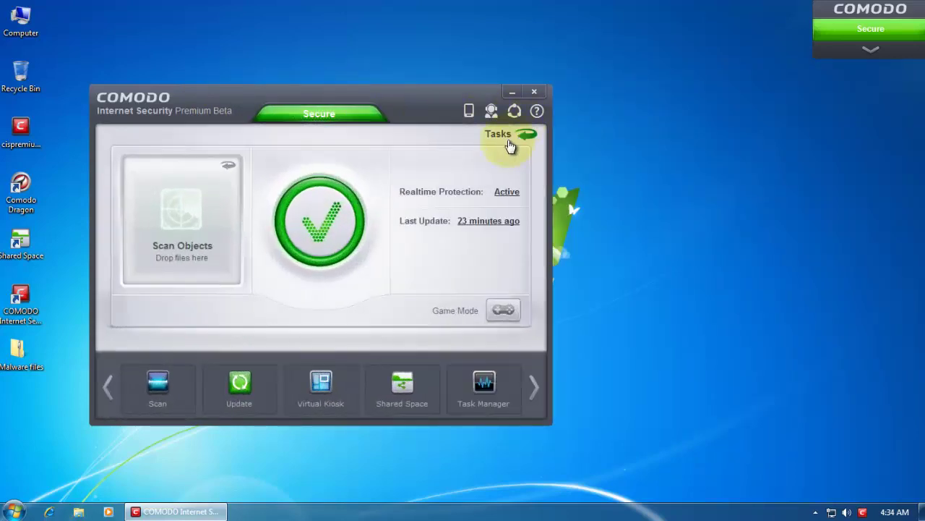
{"action": "left_click", "coordinate": [506, 134]}
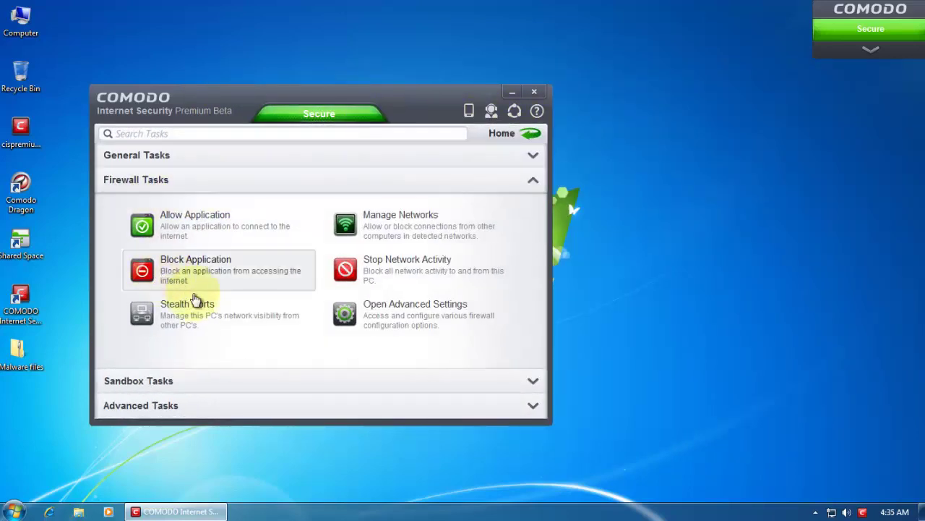
{"action": "left_click", "coordinate": [192, 154]}
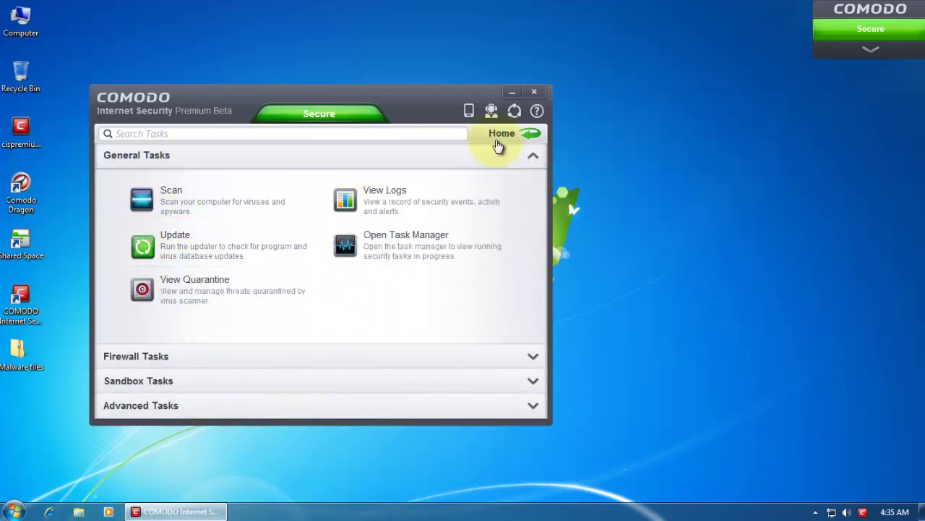
{"action": "left_click", "coordinate": [506, 134]}
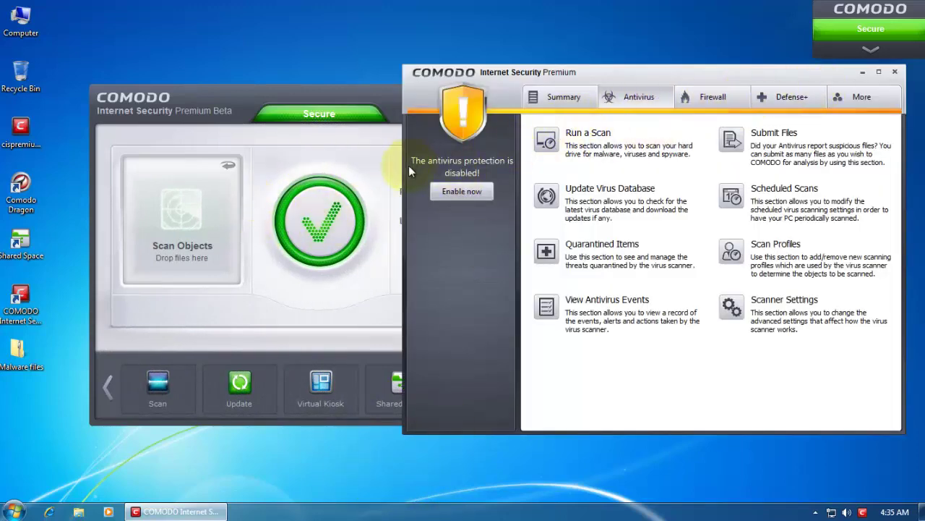
Review the older version's Firewall, Defense+ and Summary sections, repositioning its window next to the beta for comparison
{"action": "left_click_drag", "start_coordinate": [542, 81], "coordinate": [495, 109]}
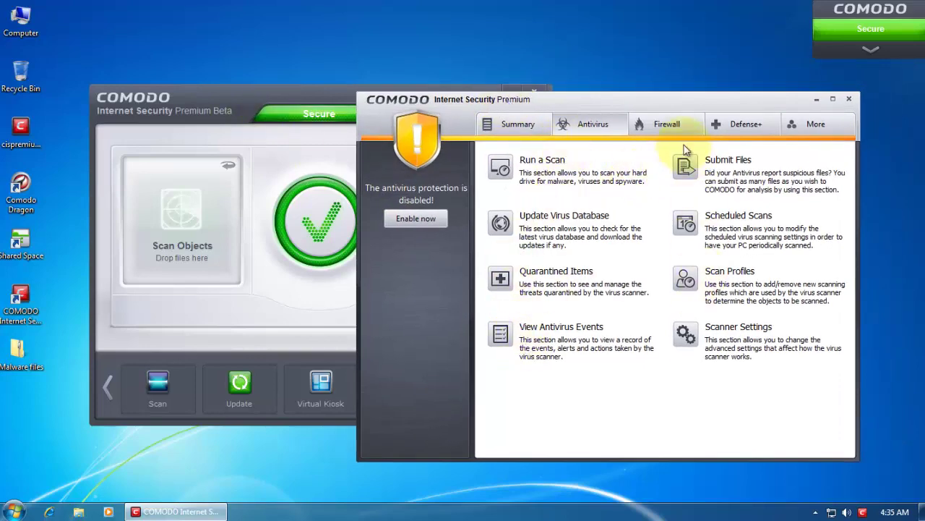
{"action": "left_click", "coordinate": [663, 124]}
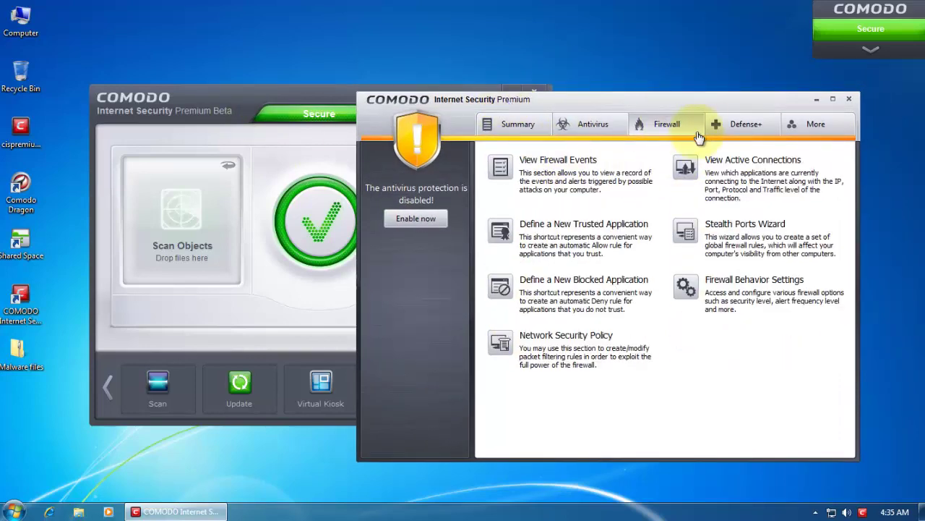
{"action": "left_click", "coordinate": [741, 126]}
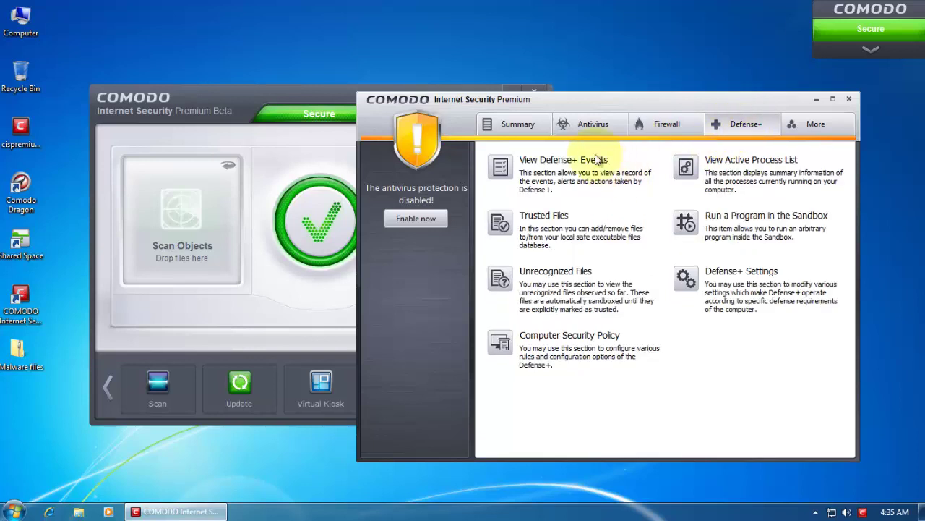
{"action": "left_click", "coordinate": [510, 125]}
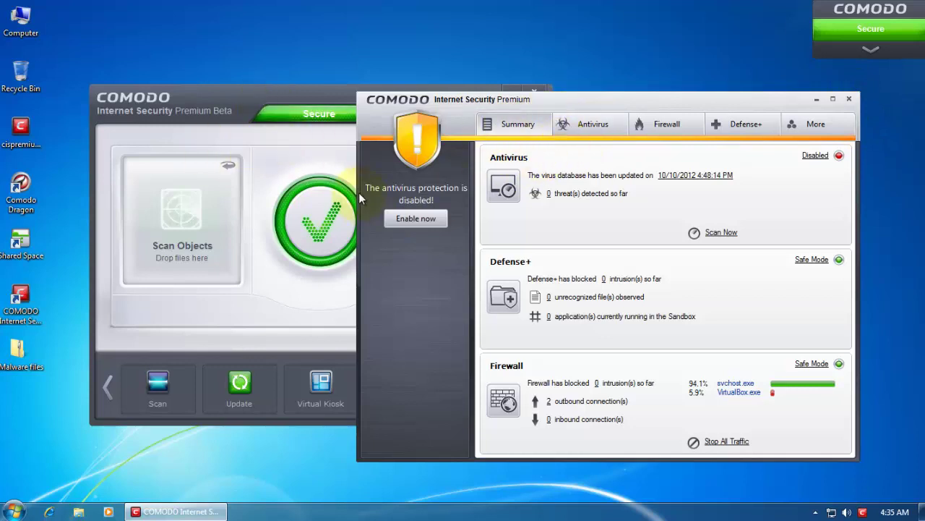
{"action": "left_click_drag", "start_coordinate": [524, 94], "coordinate": [566, 86]}
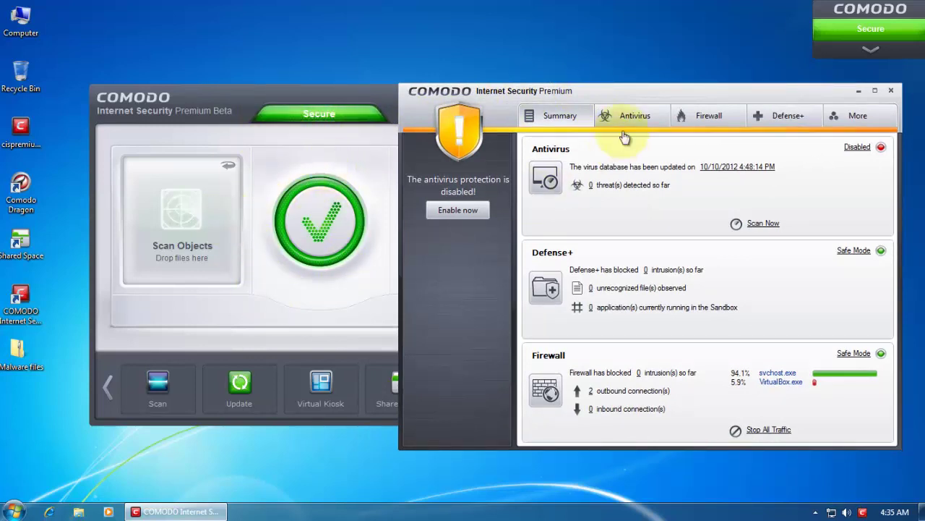
Review the older version's Antivirus section, close that window, and reposition the beta window on the desktop
{"action": "left_click_drag", "start_coordinate": [648, 94], "coordinate": [480, 99]}
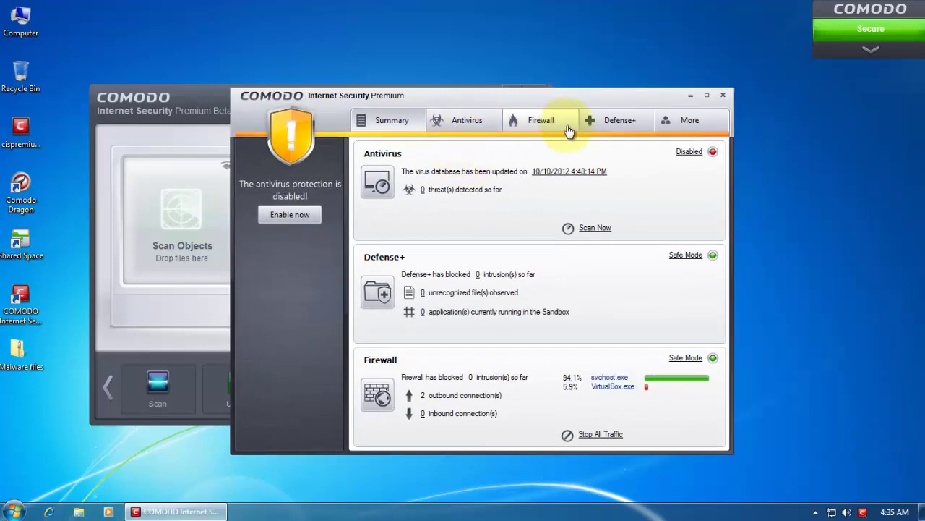
{"action": "left_click", "coordinate": [464, 132]}
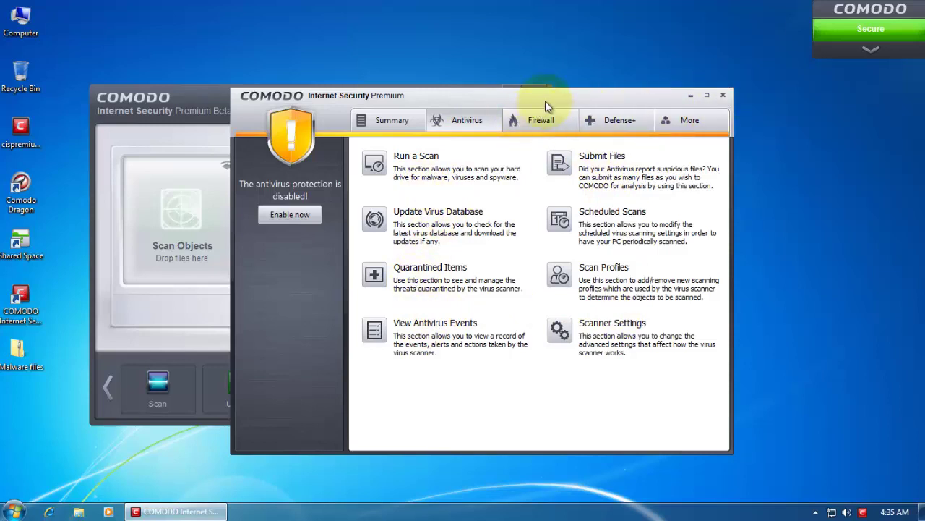
{"action": "left_click_drag", "start_coordinate": [546, 115], "coordinate": [564, 107]}
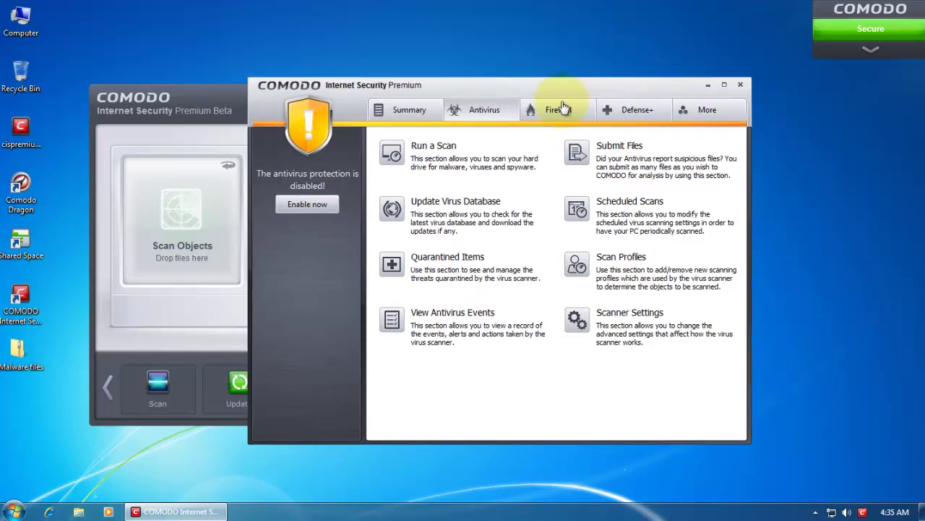
{"action": "left_click", "coordinate": [740, 88]}
{"action": "left_click_drag", "start_coordinate": [386, 99], "coordinate": [471, 75]}
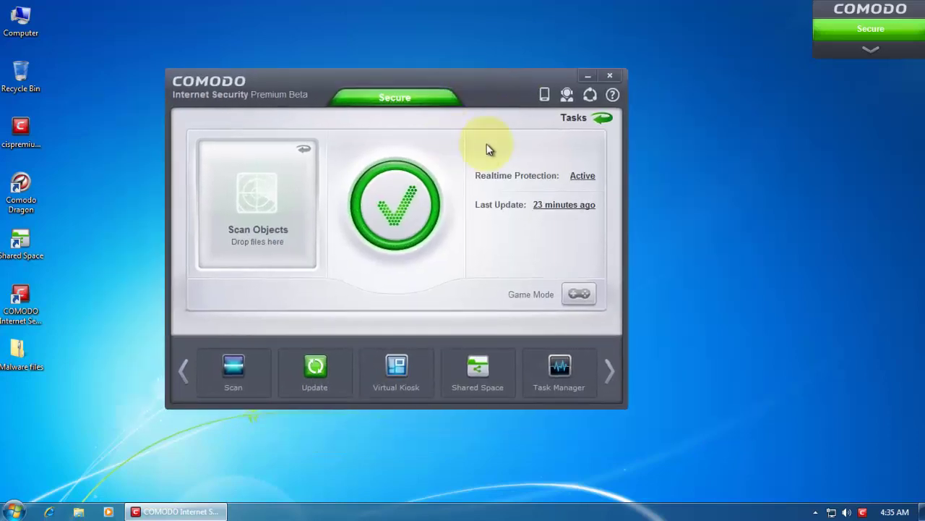
Show the beta's task list and expand the Firewall Tasks, Sandbox Tasks and Advanced Tasks categories one after another
{"action": "left_click", "coordinate": [598, 124]}
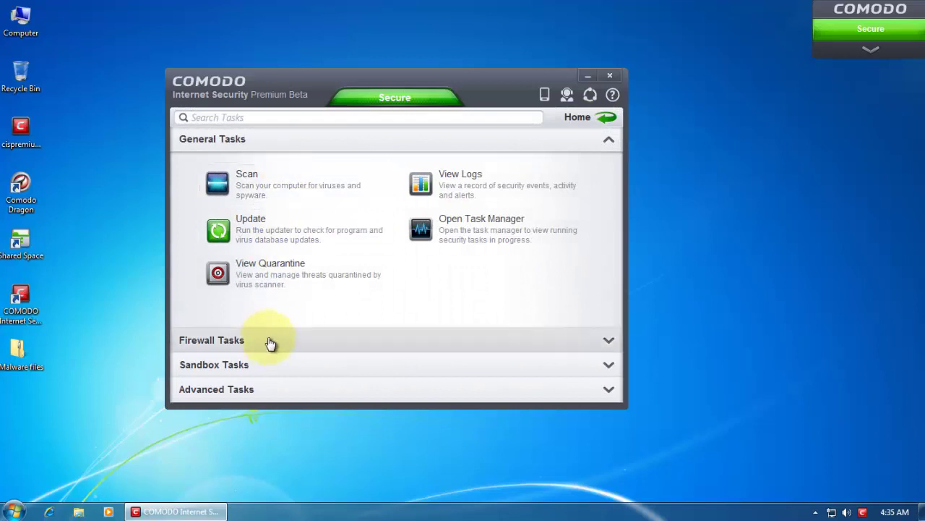
{"action": "left_click", "coordinate": [270, 341]}
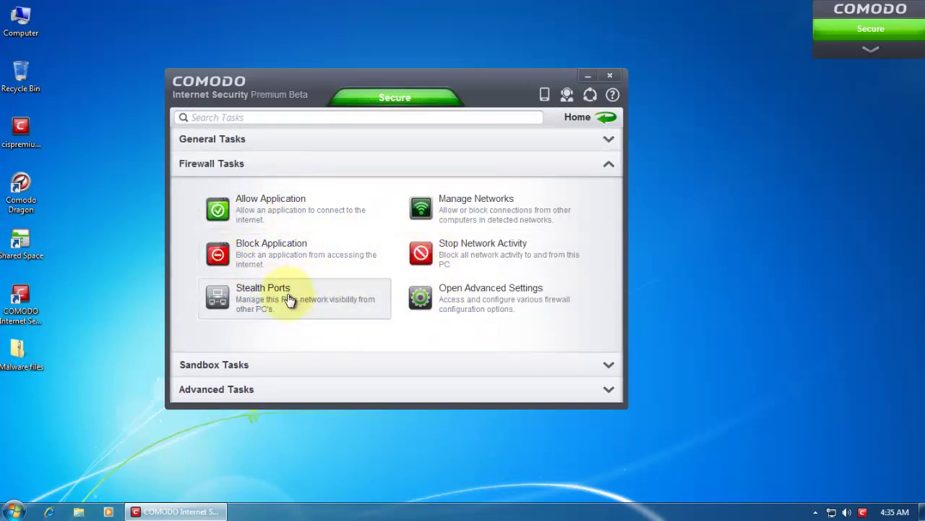
{"action": "left_click", "coordinate": [279, 369]}
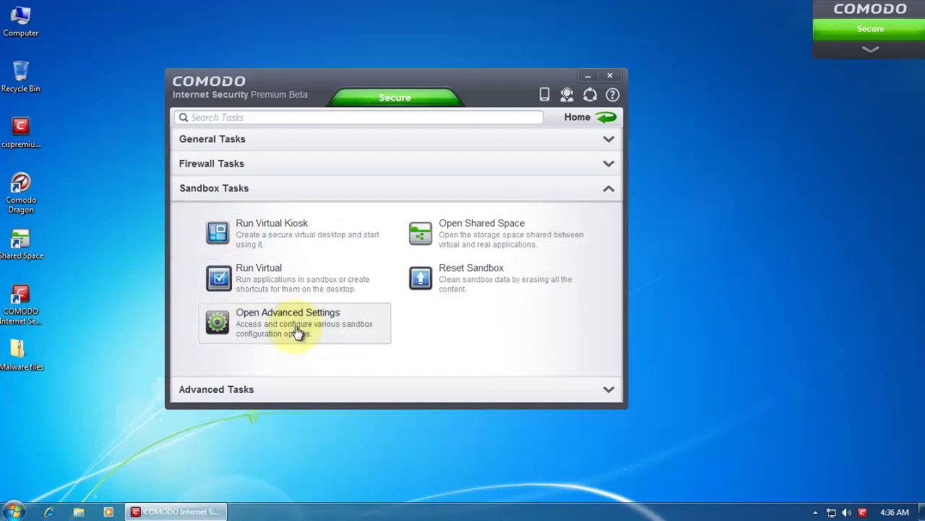
{"action": "left_click", "coordinate": [243, 388]}
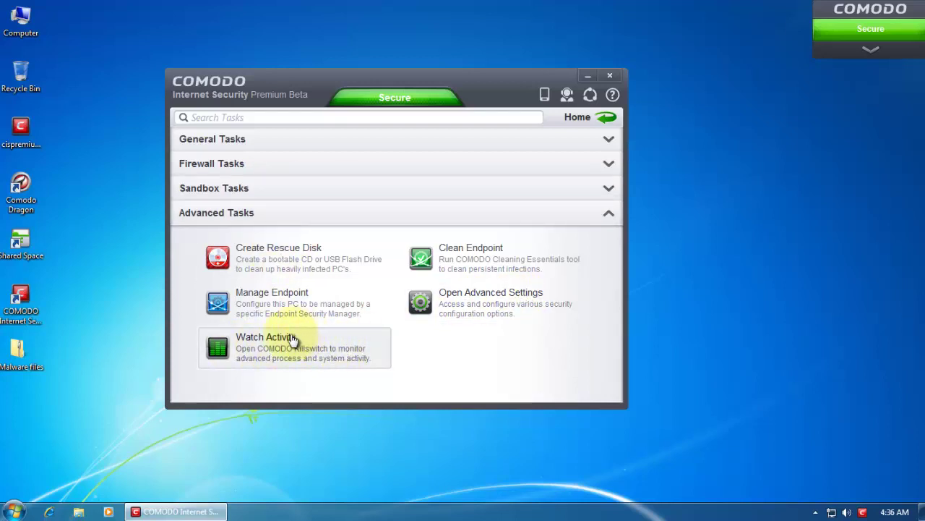
Run the Virtual Kiosk from Sandbox Tasks, agreeing to install COMODO Dragon and Microsoft Silverlight and allowing the program to make changes
{"action": "left_click", "coordinate": [247, 197]}
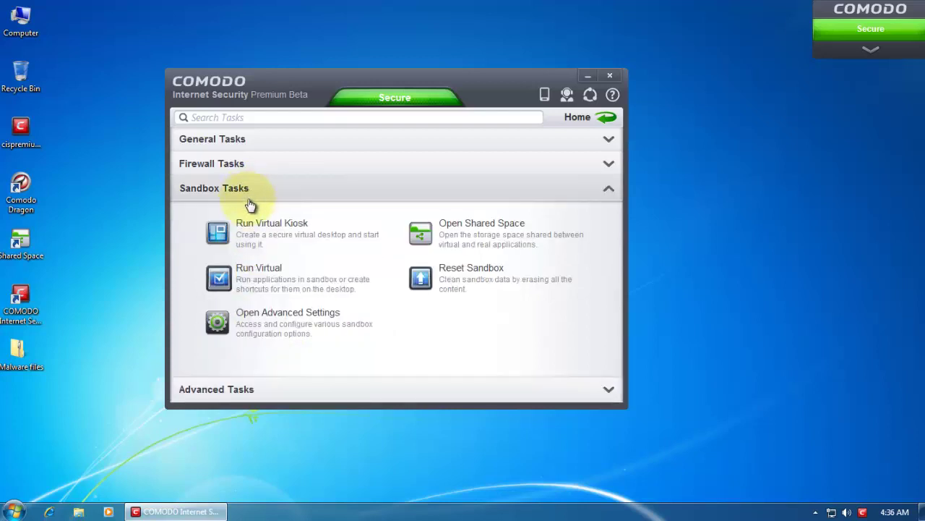
{"action": "left_click", "coordinate": [288, 233]}
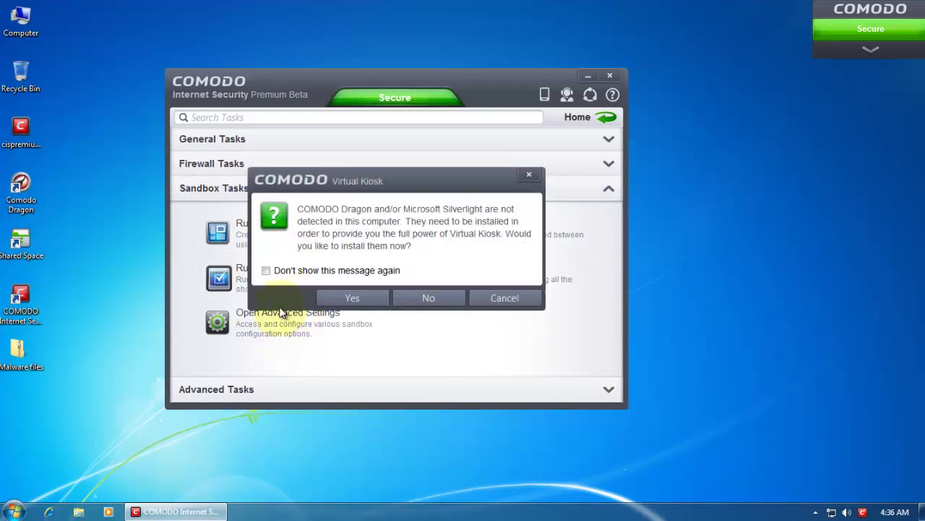
{"action": "left_click", "coordinate": [336, 304]}
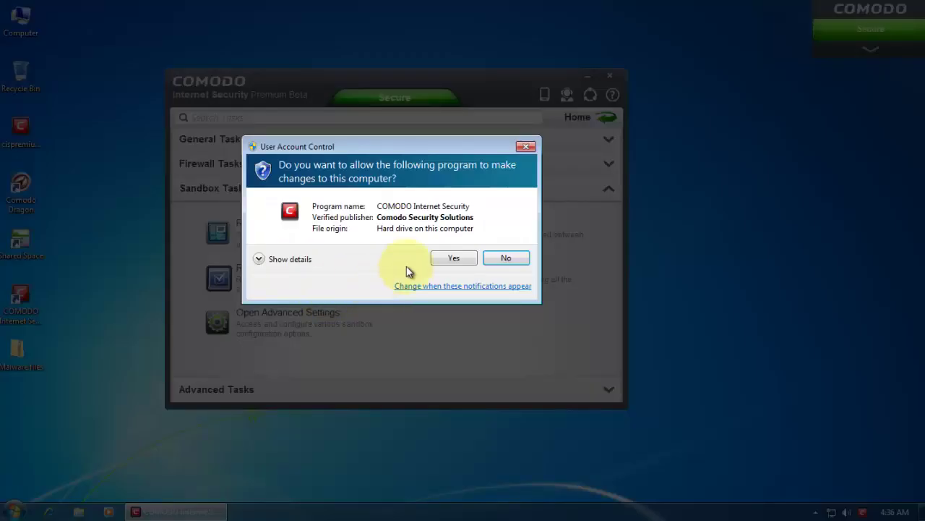
{"action": "left_click", "coordinate": [448, 262]}
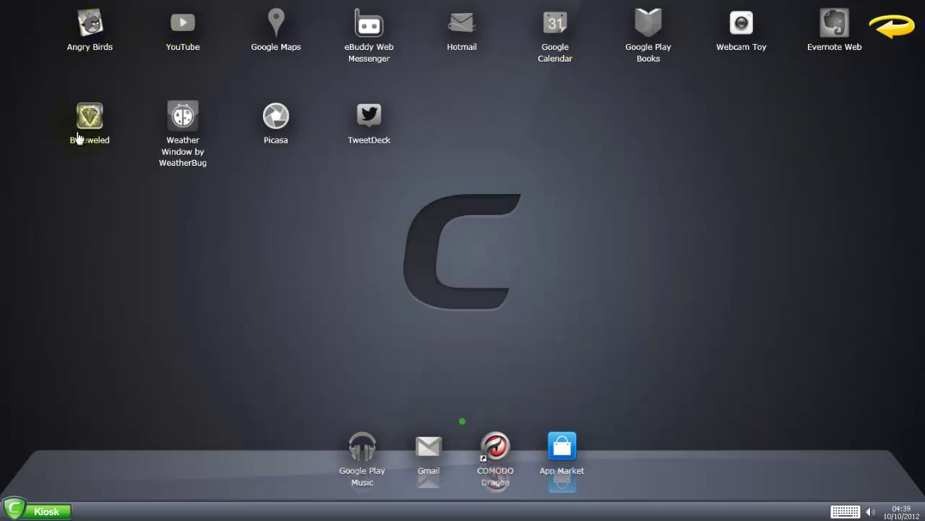
View the entries in the Virtual Kiosk's start menu and close it again
{"action": "left_click", "coordinate": [496, 455]}
{"action": "left_click", "coordinate": [46, 510]}
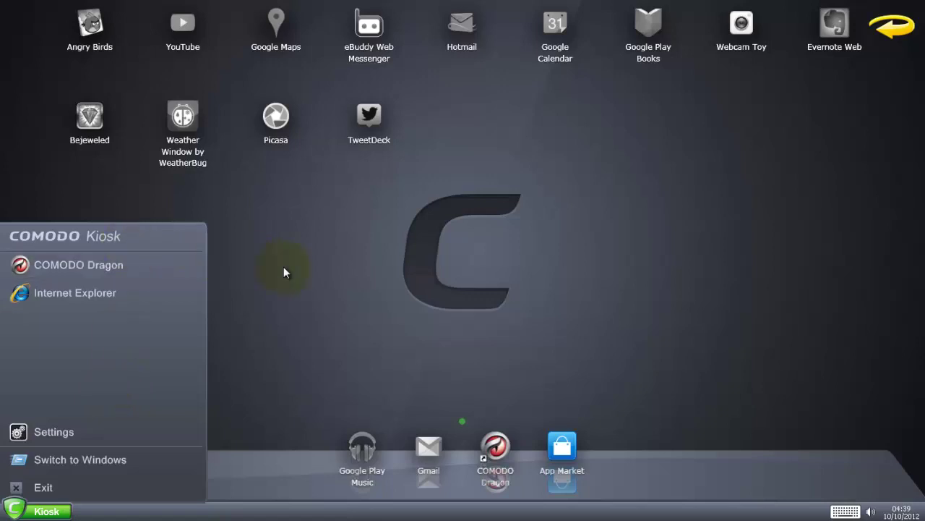
{"action": "left_click", "coordinate": [352, 263]}
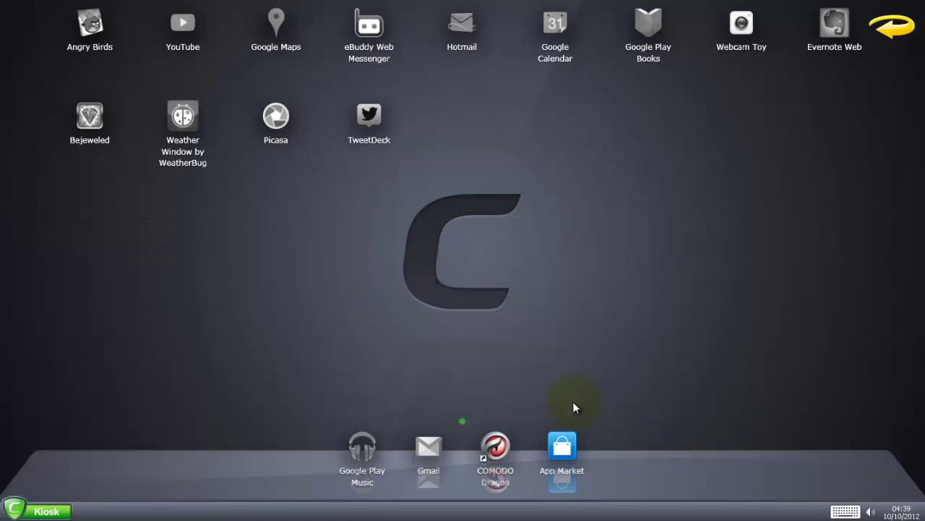
Move the COMODO Dragon shortcut from the kiosk's dock to the icon grid, remove TweetDeck, and leave icon editing
{"action": "left_click", "coordinate": [498, 455]}
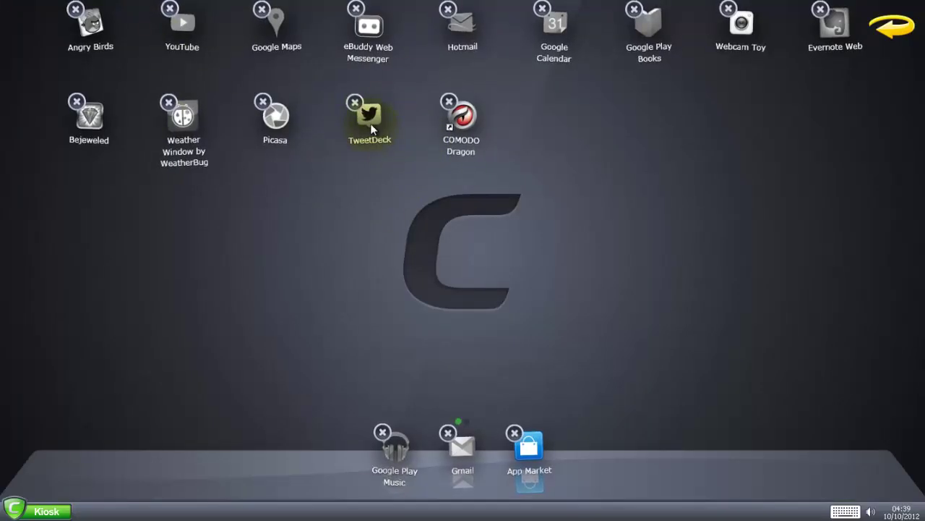
{"action": "left_click_drag", "start_coordinate": [371, 127], "coordinate": [438, 29]}
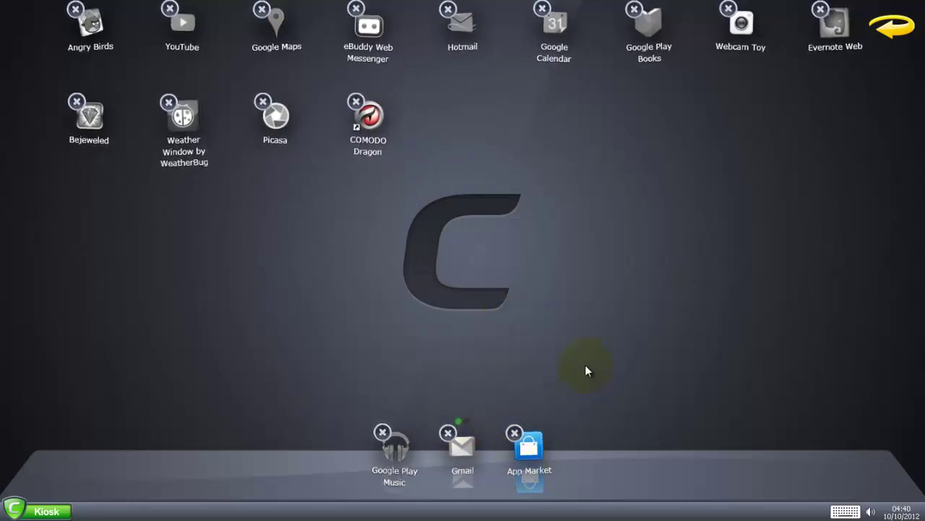
{"action": "left_click", "coordinate": [485, 338]}
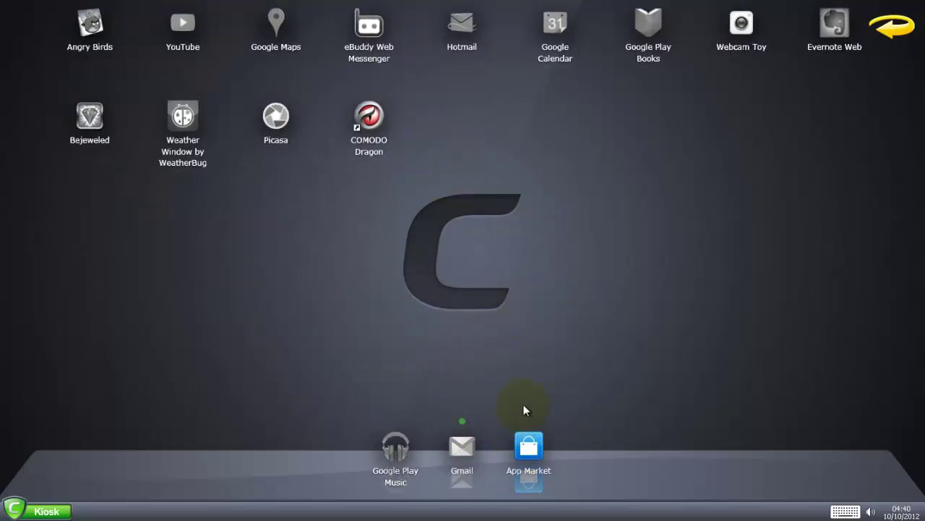
Switch the kiosk to the desktop view with the Windows shortcuts, and open and close Internet Explorer there
{"action": "left_click", "coordinate": [46, 511]}
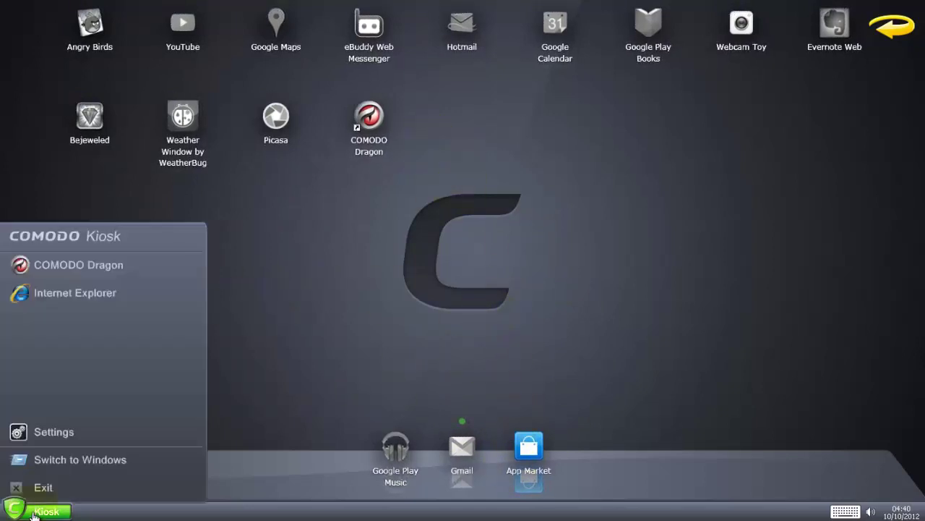
{"action": "left_click", "coordinate": [50, 432]}
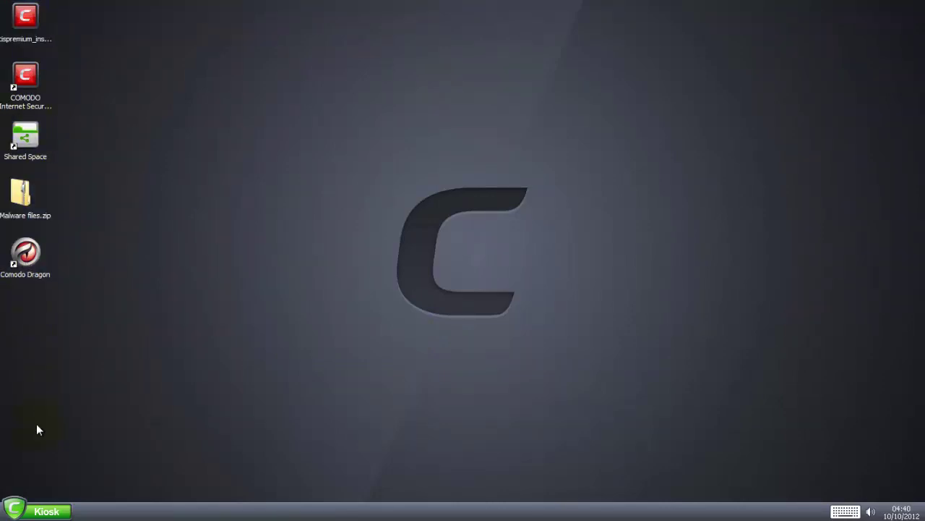
{"action": "left_click", "coordinate": [38, 506]}
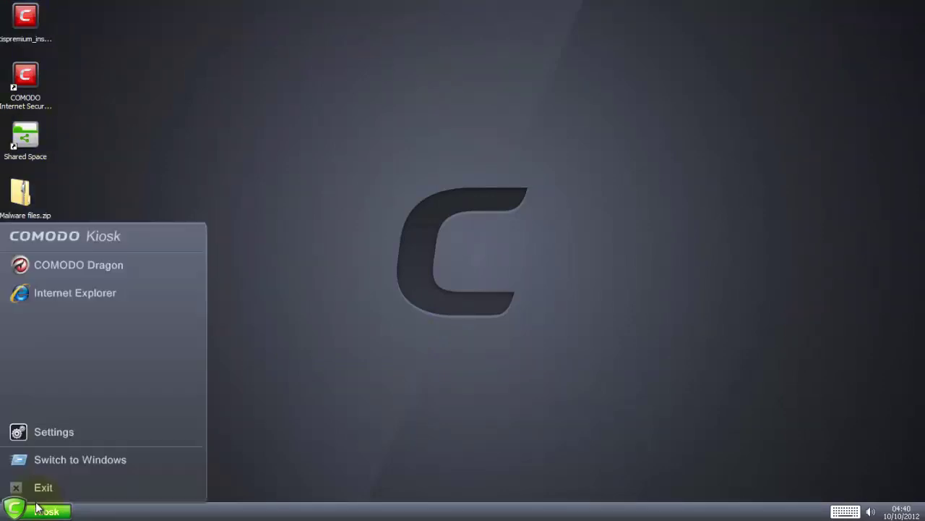
{"action": "left_click", "coordinate": [108, 297]}
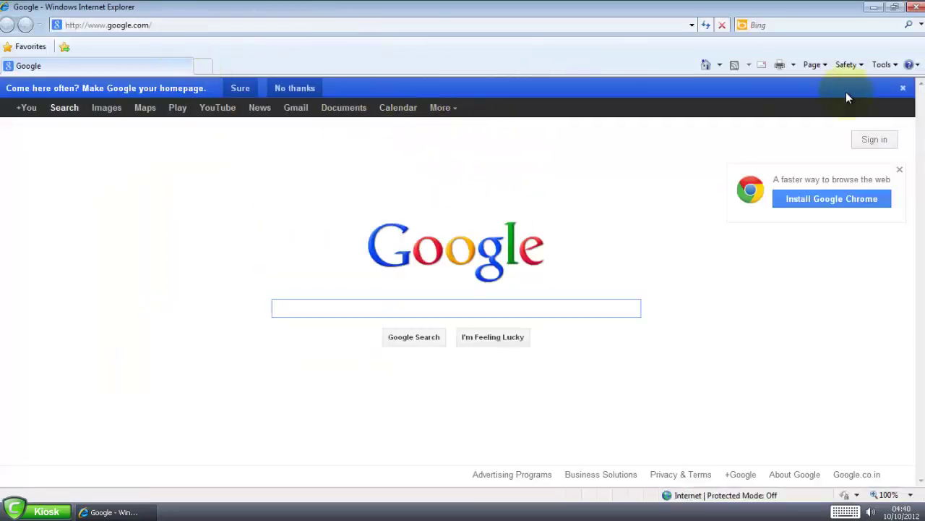
{"action": "left_click", "coordinate": [917, 8]}
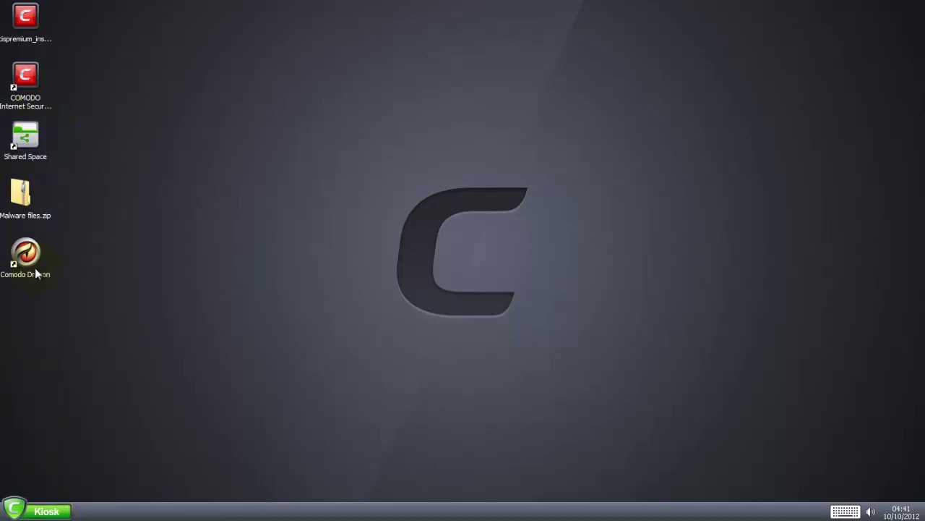
View the Shared Space folder inside the kiosk, close it, and switch back to the Windows desktop
{"action": "left_click", "coordinate": [27, 140]}
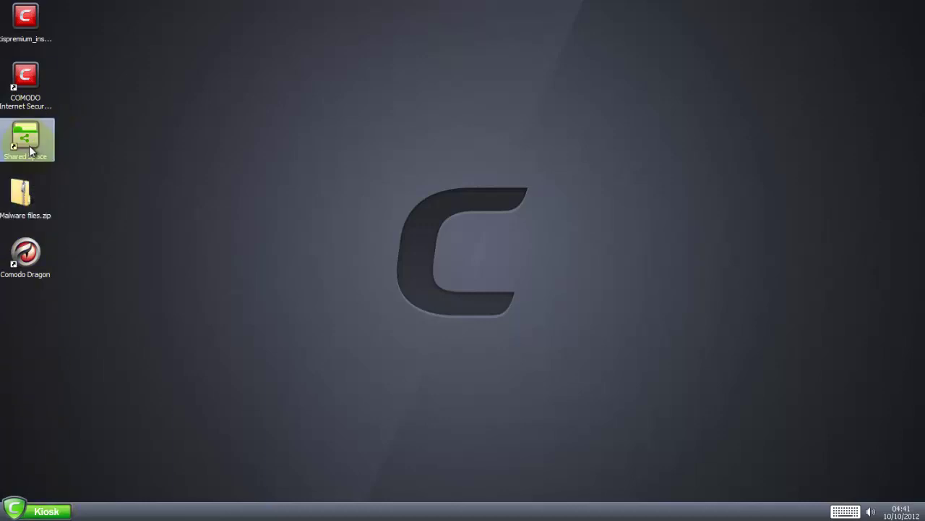
{"action": "left_click", "coordinate": [273, 195]}
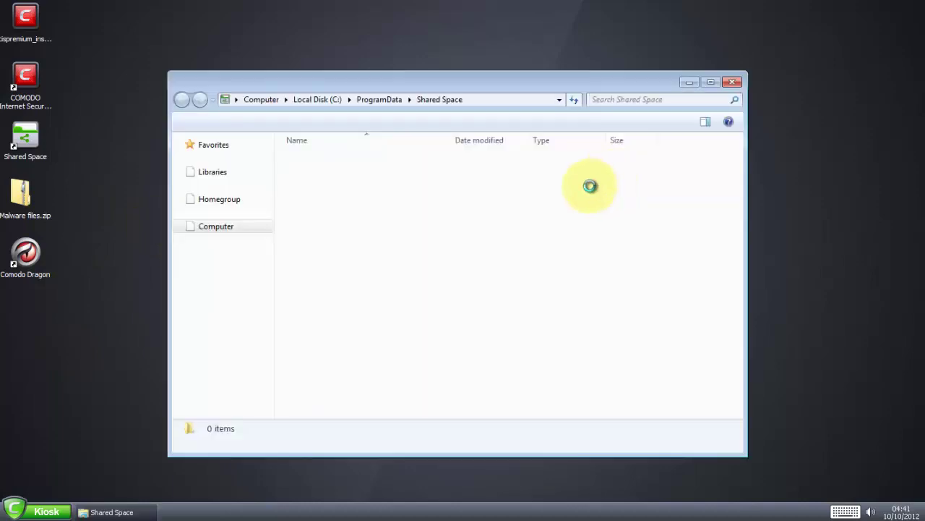
{"action": "left_click", "coordinate": [301, 210]}
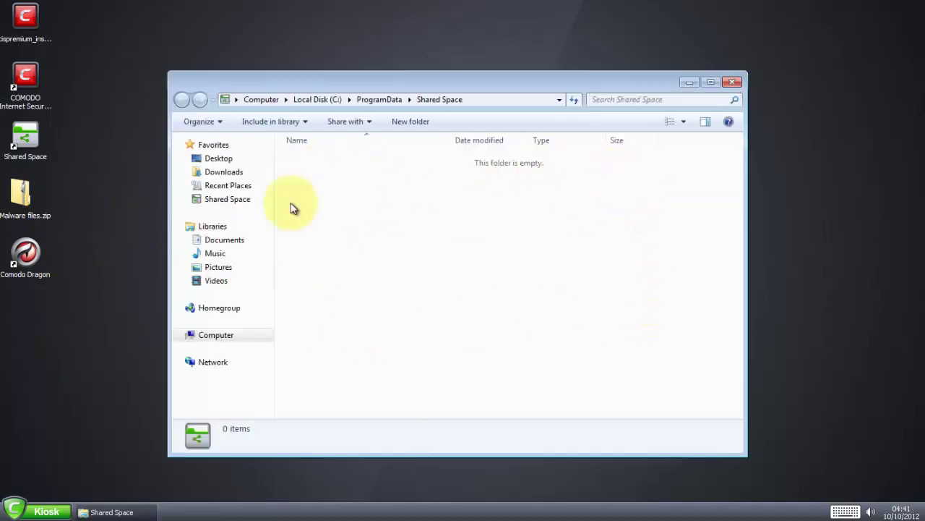
{"action": "left_click", "coordinate": [732, 84]}
{"action": "left_click", "coordinate": [35, 510]}
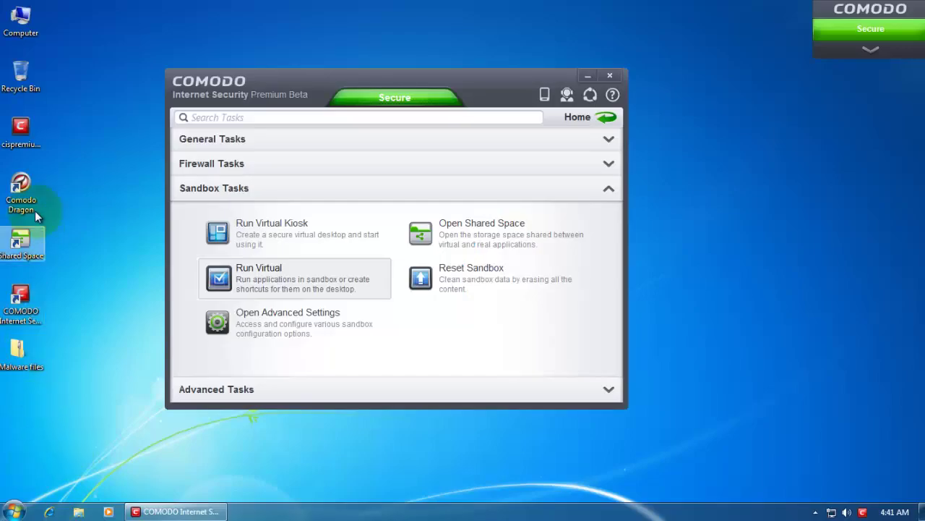
Return the beta window to its home view and flip the Scan Objects tile to Sandbox Objects and back
{"action": "left_click_drag", "start_coordinate": [470, 86], "coordinate": [544, 76]}
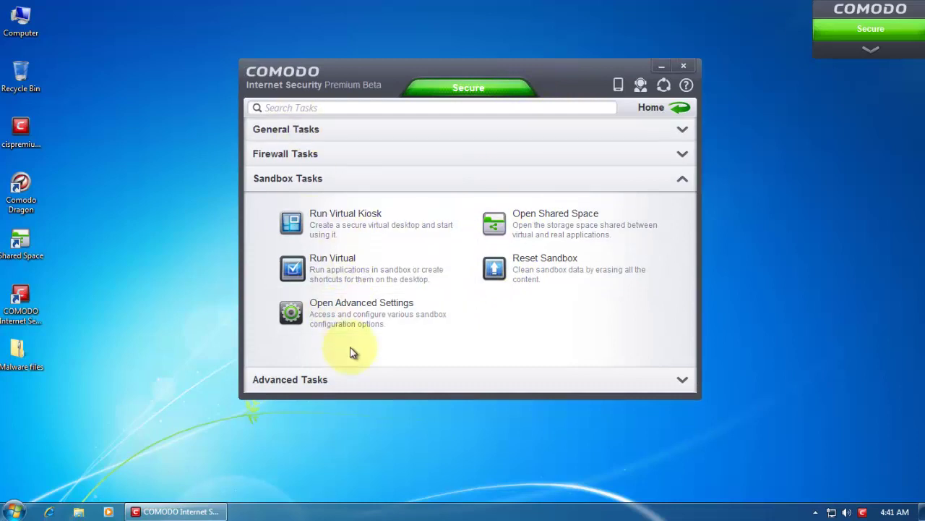
{"action": "left_click", "coordinate": [680, 107]}
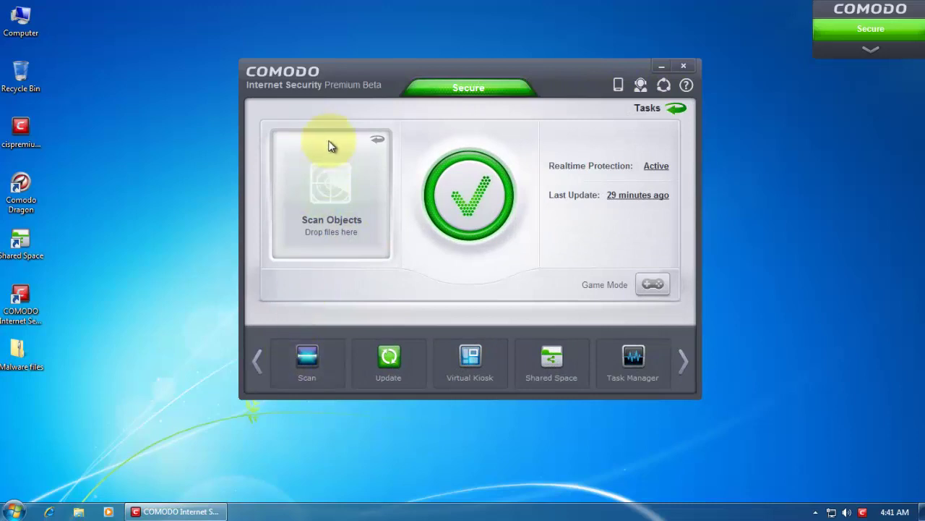
{"action": "left_click", "coordinate": [378, 141]}
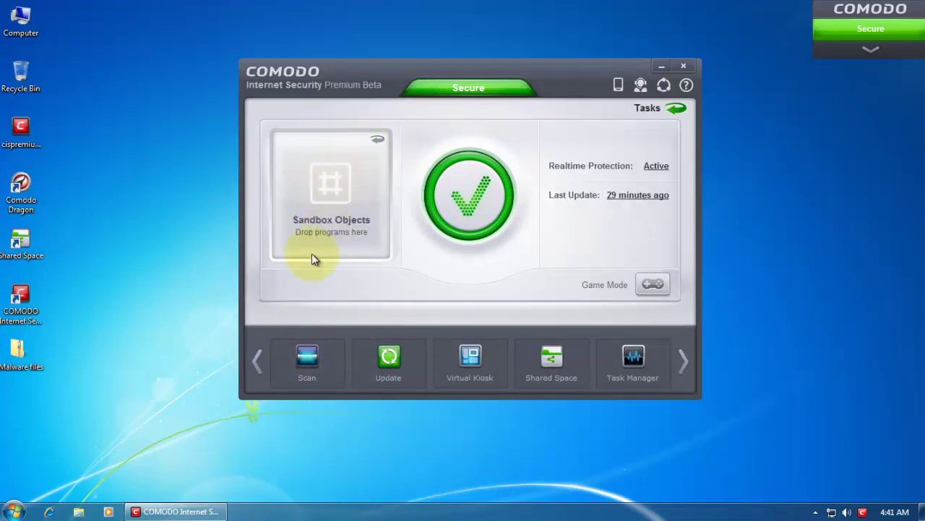
{"action": "mouse_move", "coordinate": [20, 296]}
{"action": "left_mouse_down"}
{"action": "mouse_move", "coordinate": [289, 223]}
{"action": "mouse_move", "coordinate": [339, 195]}
{"action": "mouse_move", "coordinate": [80, 304]}
{"action": "mouse_move", "coordinate": [37, 295]}
{"action": "left_mouse_up"}
{"action": "left_click", "coordinate": [379, 140]}
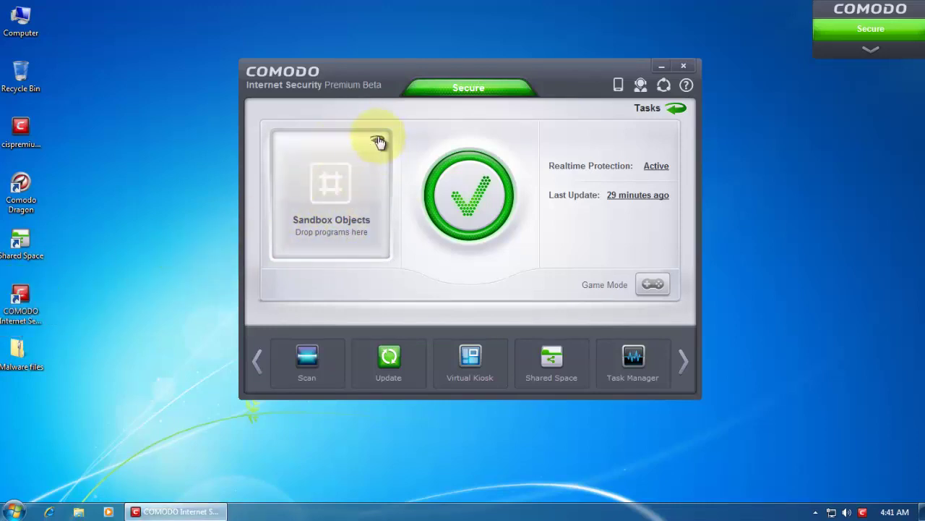
{"action": "left_click", "coordinate": [378, 140]}
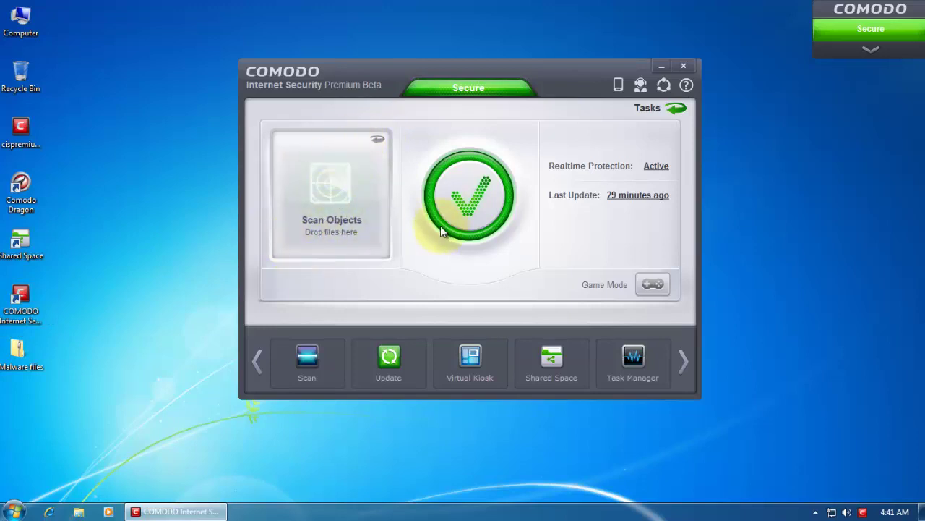
{"action": "left_click", "coordinate": [20, 300]}
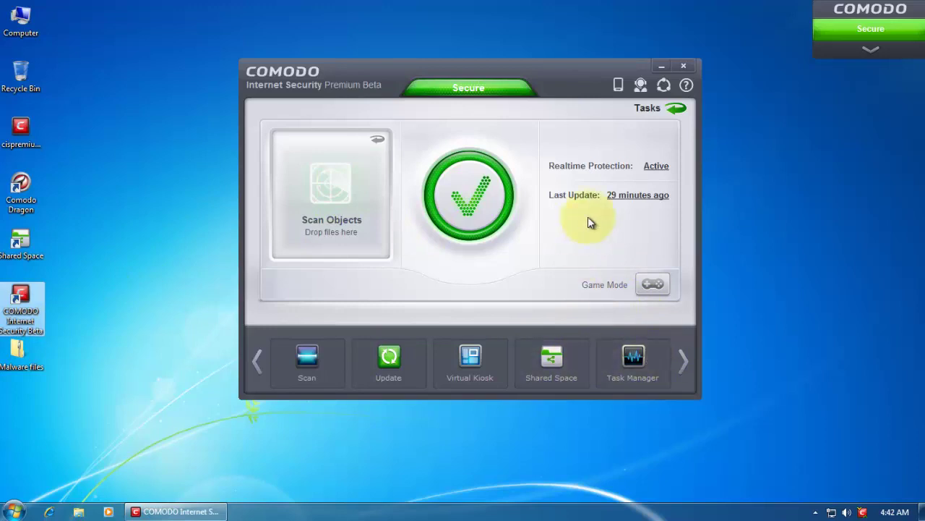
Open the sandbox's Advanced Settings from the task list and view the User Interface page under General Settings
{"action": "left_click", "coordinate": [644, 109]}
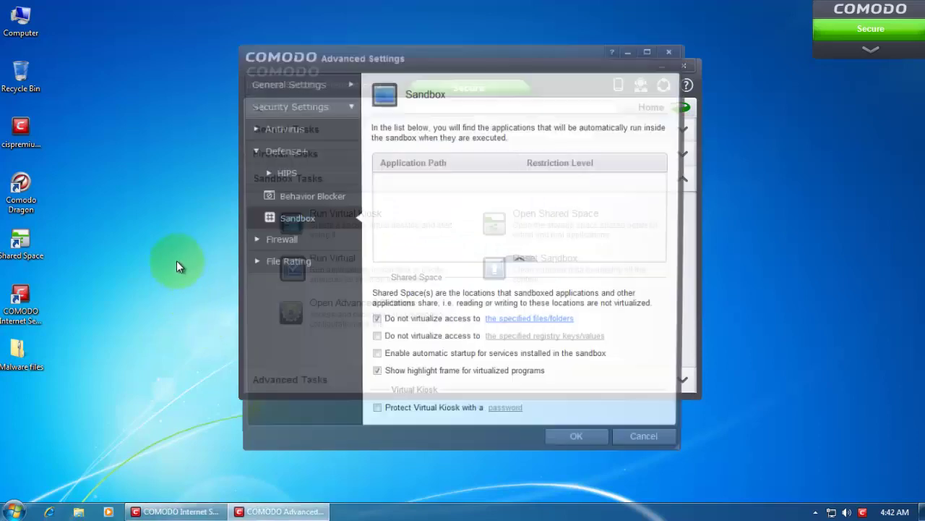
{"action": "left_click", "coordinate": [318, 84]}
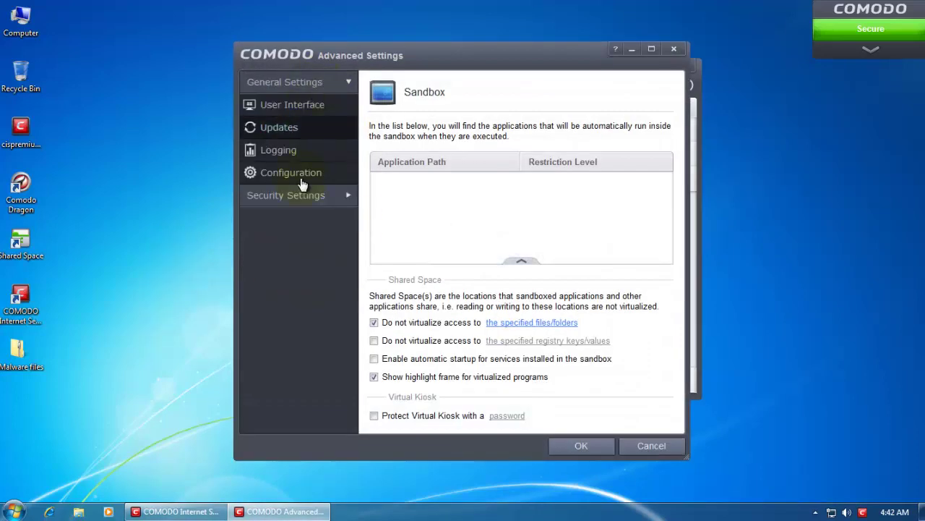
{"action": "left_click", "coordinate": [296, 108]}
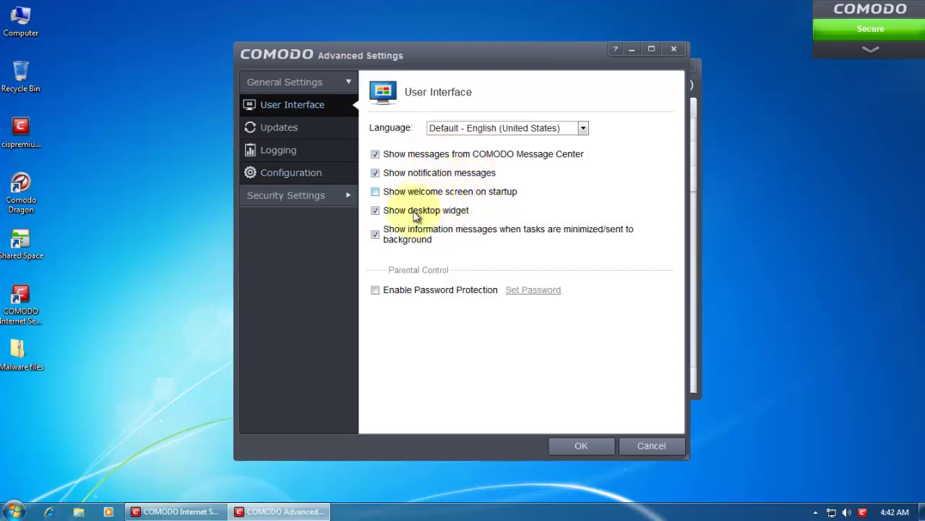
Turn off messages from COMODO Message Center, and view the Updates and Logging pages under General Settings
{"action": "left_click", "coordinate": [413, 154]}
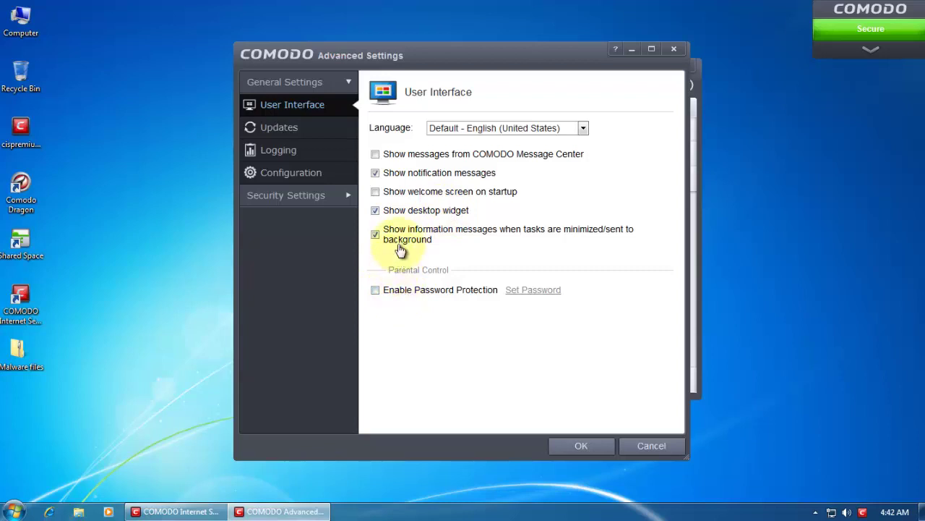
{"action": "left_click", "coordinate": [304, 127]}
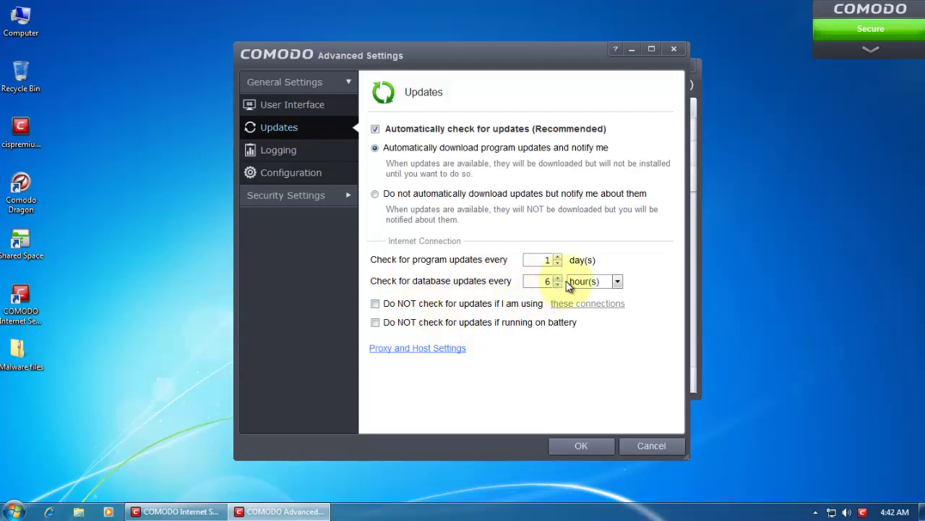
{"action": "left_click", "coordinate": [296, 150]}
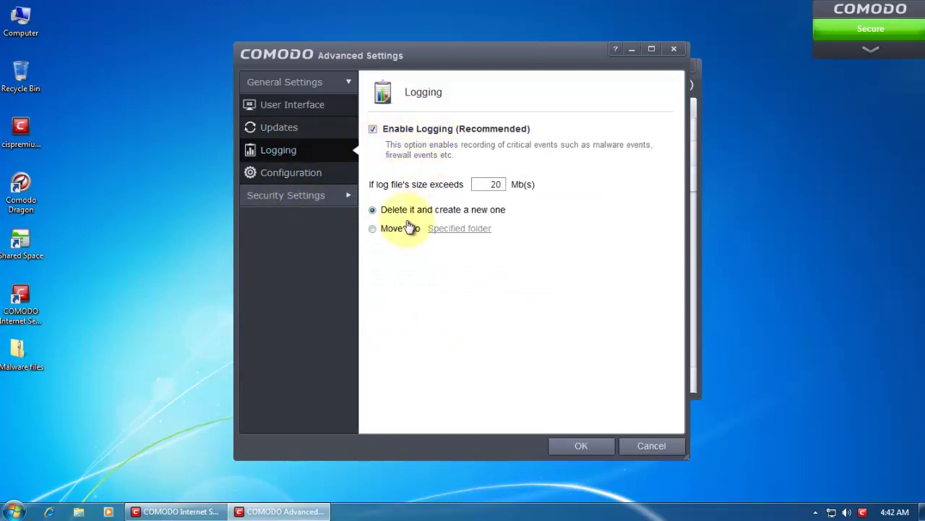
View the Configuration page, select COMODO - Proactive Security, and reveal the actions available for configurations
{"action": "left_click", "coordinate": [331, 175]}
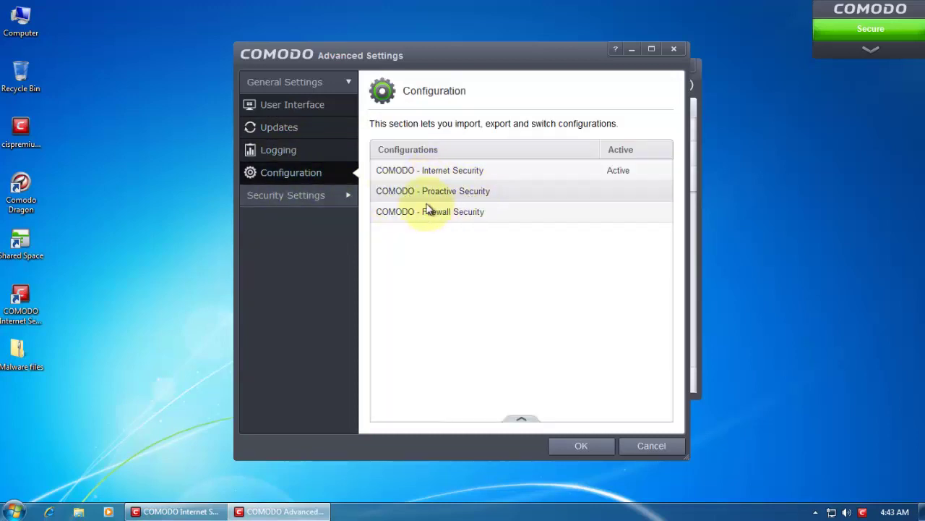
{"action": "left_click", "coordinate": [473, 195]}
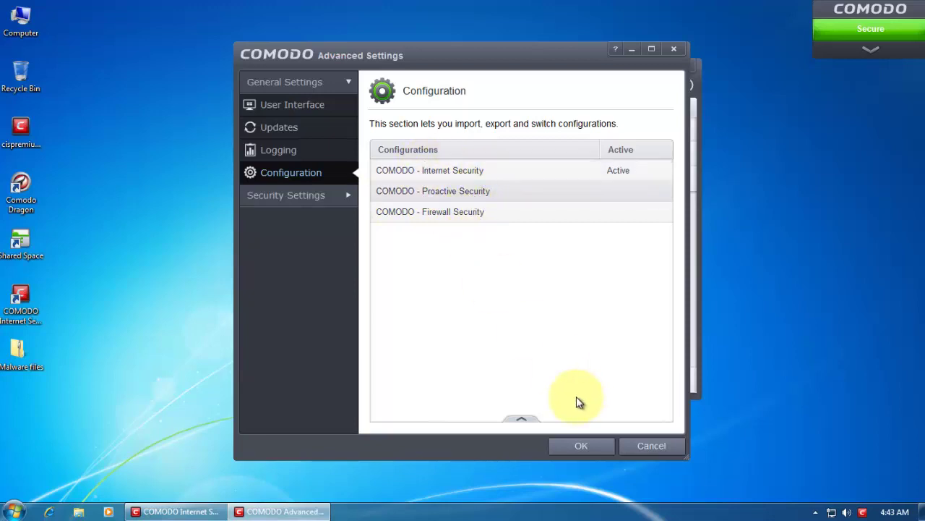
{"action": "mouse_move", "coordinate": [525, 421]}
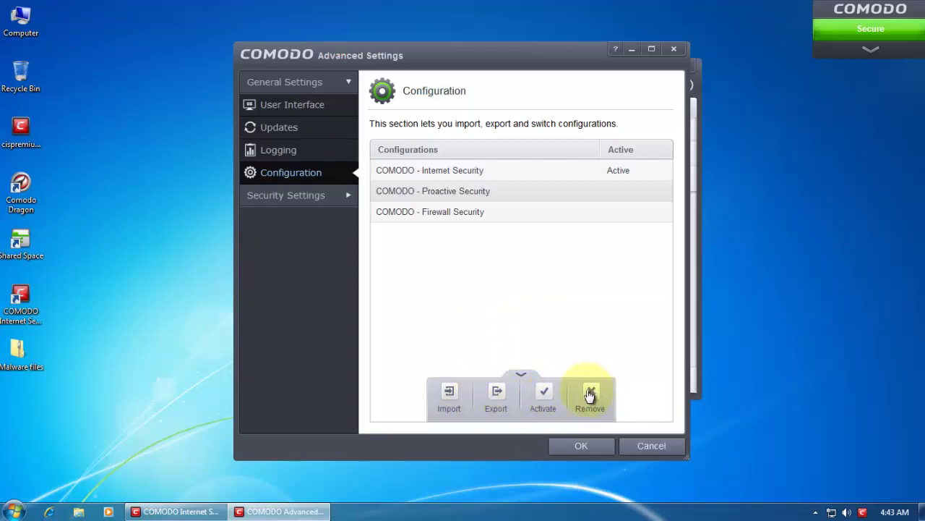
Review the Realtime Scan, Scans and Exclusions pages of the Antivirus security settings
{"action": "left_click", "coordinate": [322, 199]}
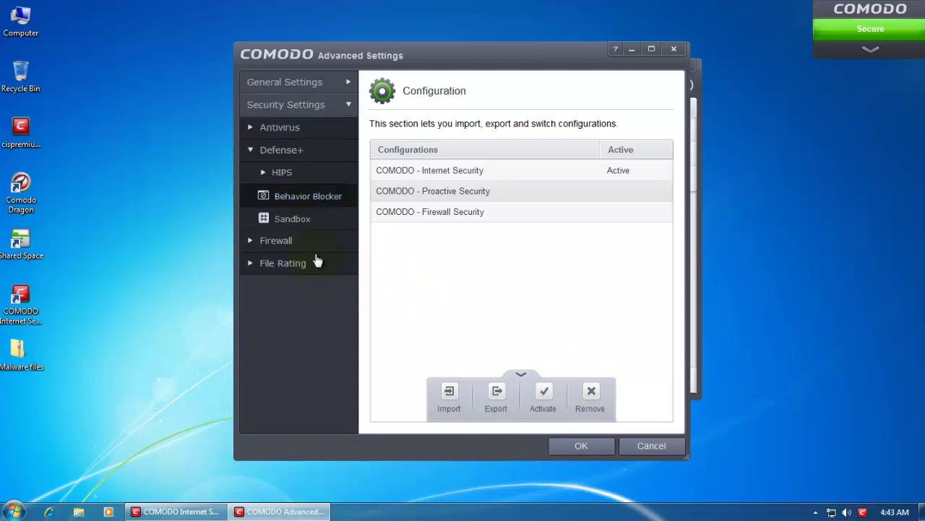
{"action": "left_click", "coordinate": [302, 131]}
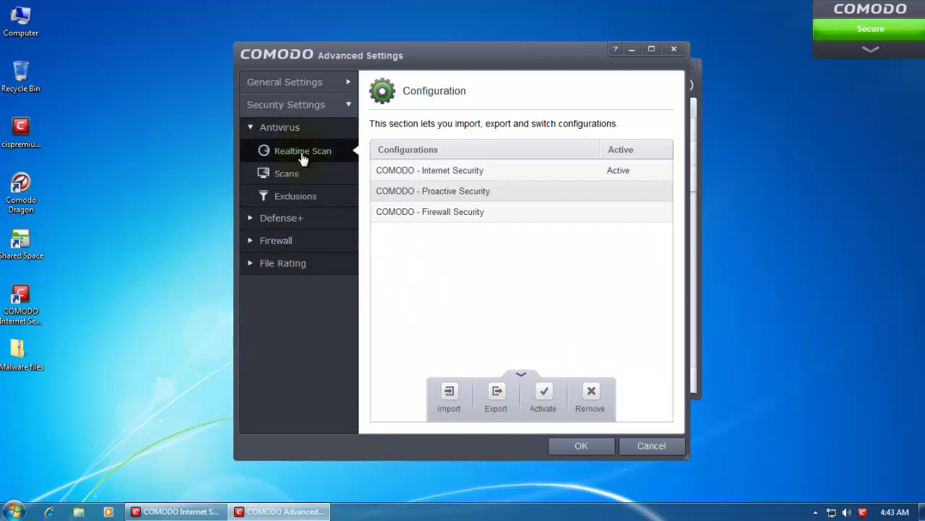
{"action": "left_click", "coordinate": [302, 153]}
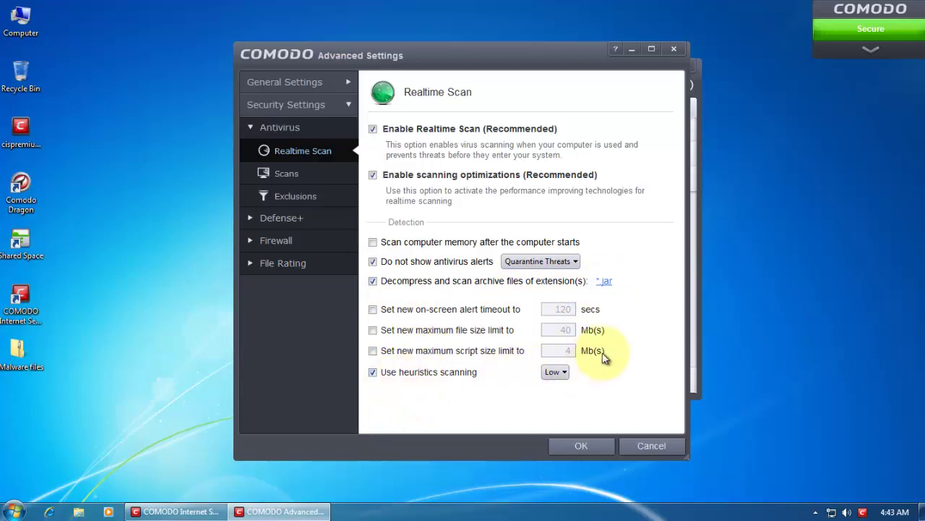
{"action": "left_click", "coordinate": [290, 174]}
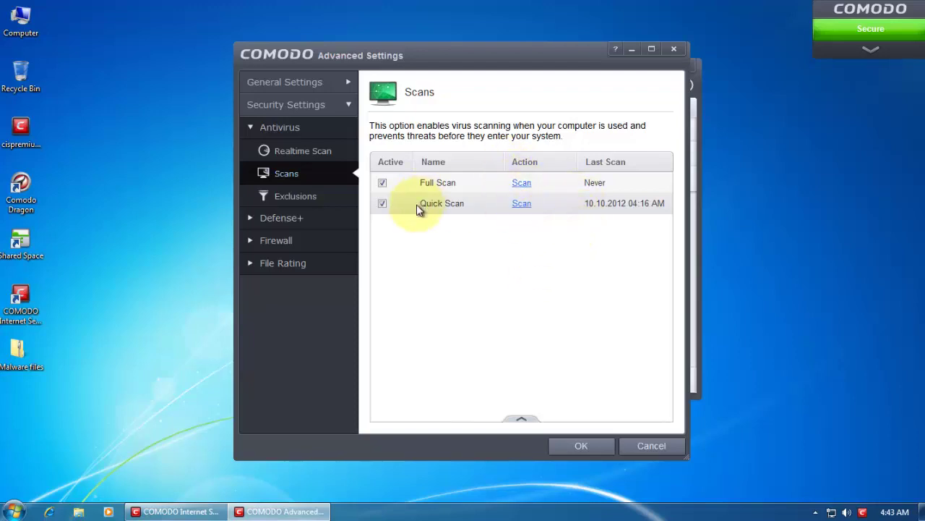
{"action": "left_click", "coordinate": [520, 419]}
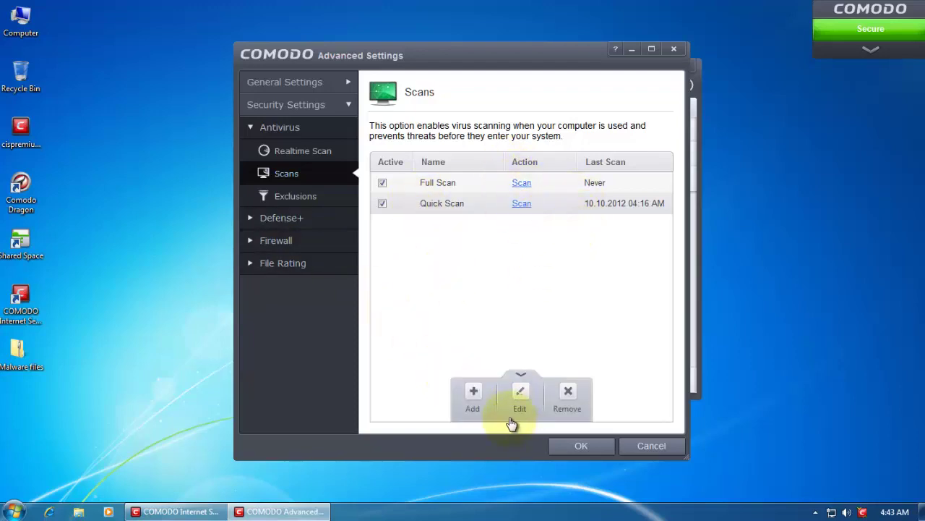
{"action": "left_click", "coordinate": [298, 198]}
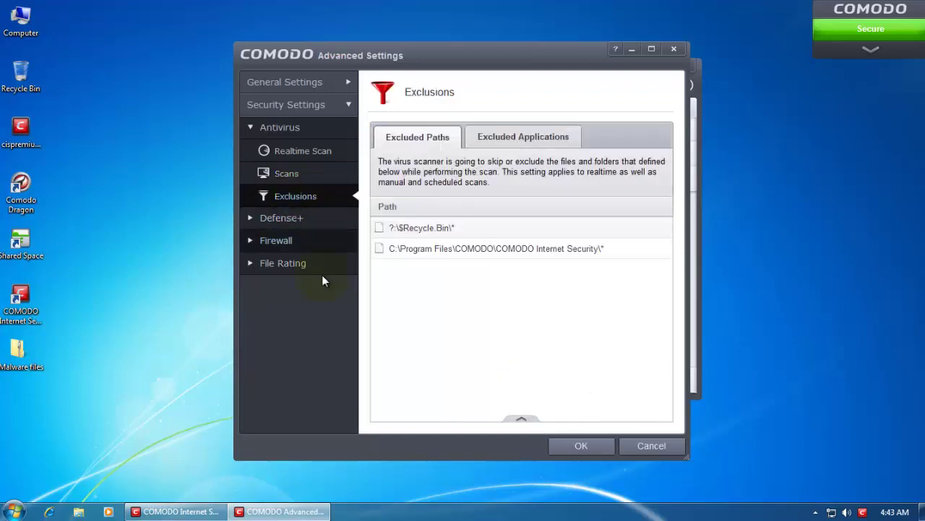
Expand the HIPS group under Defense+ and view the HIPS Settings page
{"action": "left_click", "coordinate": [286, 217]}
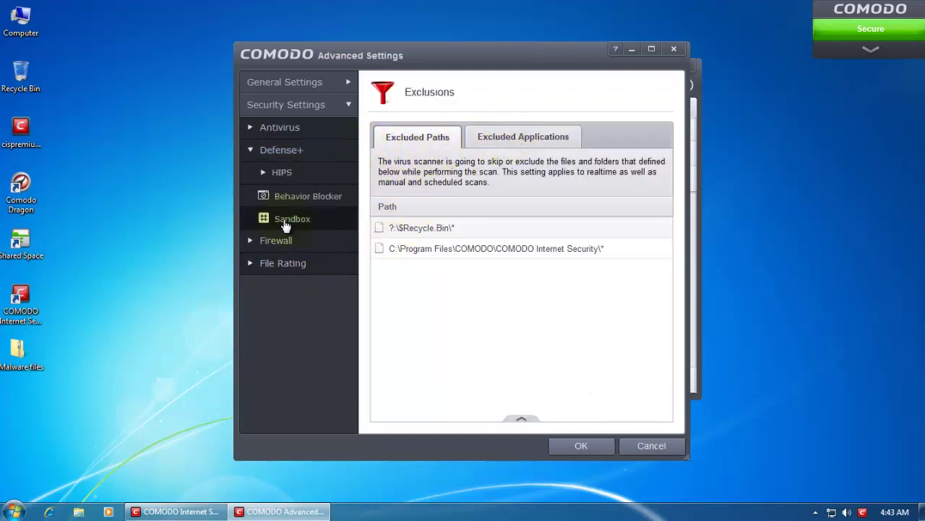
{"action": "left_click", "coordinate": [295, 152]}
{"action": "left_click", "coordinate": [296, 150]}
{"action": "left_click", "coordinate": [286, 173]}
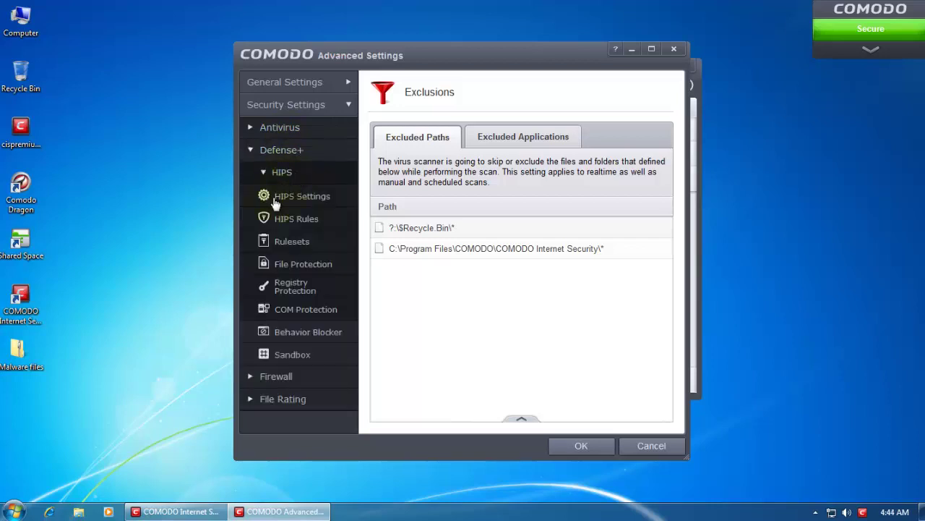
{"action": "left_click", "coordinate": [290, 178]}
{"action": "left_click", "coordinate": [290, 174]}
{"action": "left_click", "coordinate": [292, 197]}
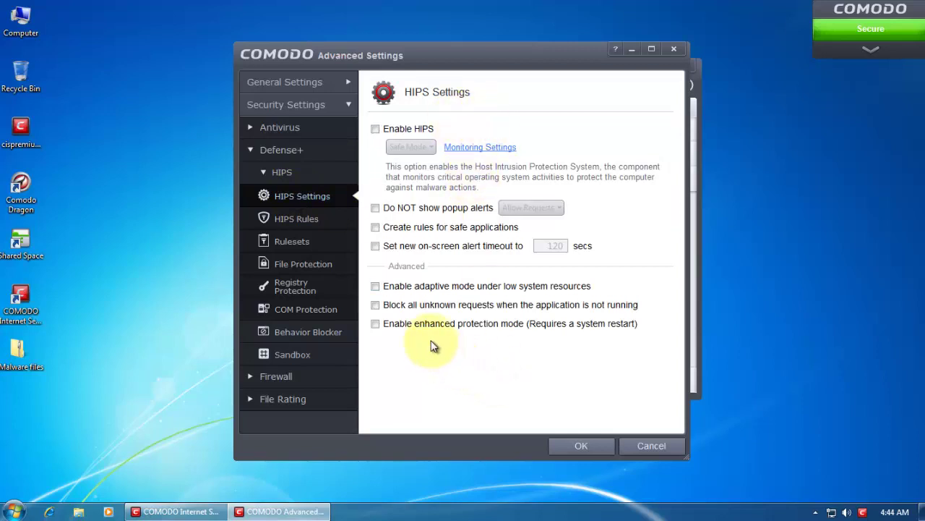
Enable HIPS to show its list of security modes, and disable it again
{"action": "left_click", "coordinate": [397, 133]}
{"action": "left_click", "coordinate": [412, 147]}
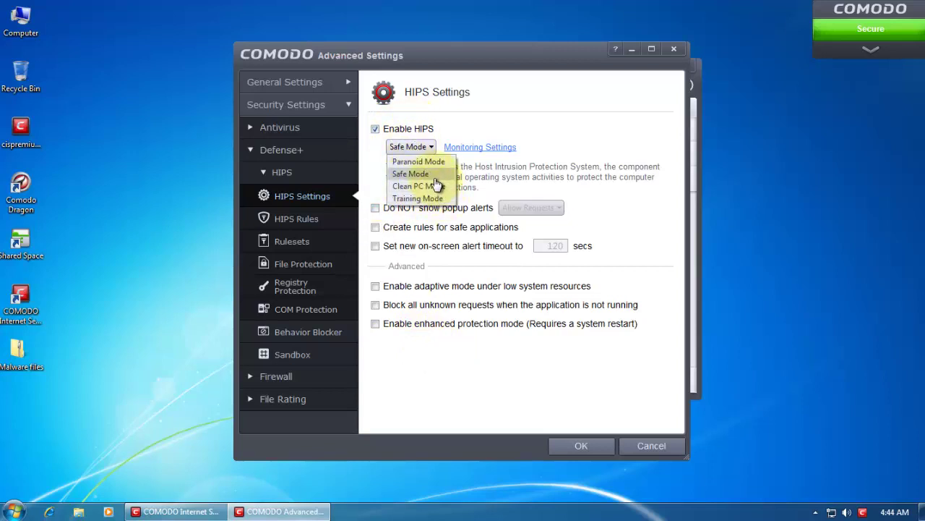
{"action": "left_click", "coordinate": [375, 135]}
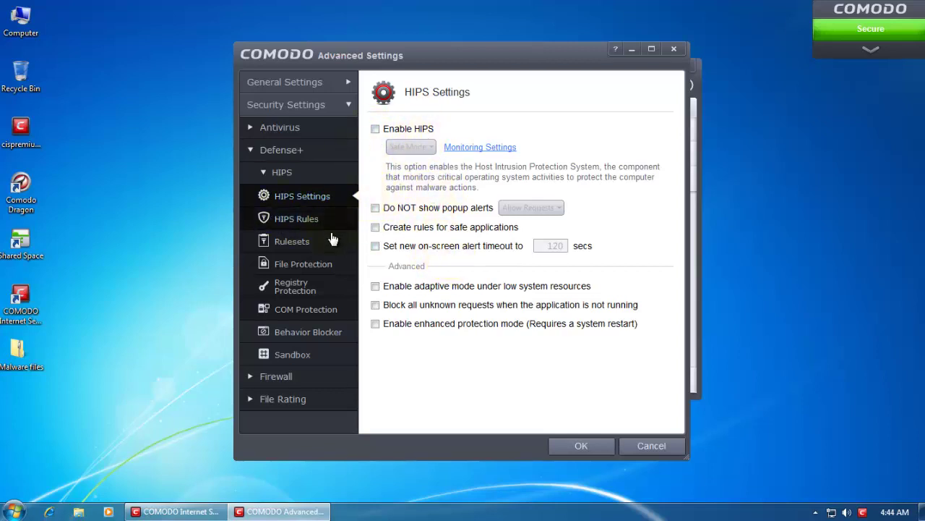
Review the HIPS Rules, Rulesets, File Protection with its Blocked Files, Registry Protection and COM Protection pages
{"action": "left_click", "coordinate": [311, 227]}
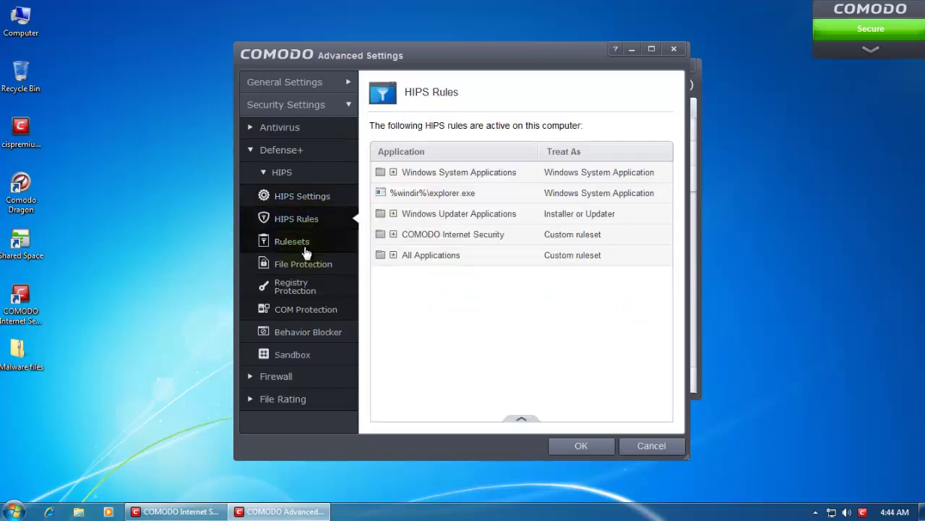
{"action": "left_click", "coordinate": [291, 241]}
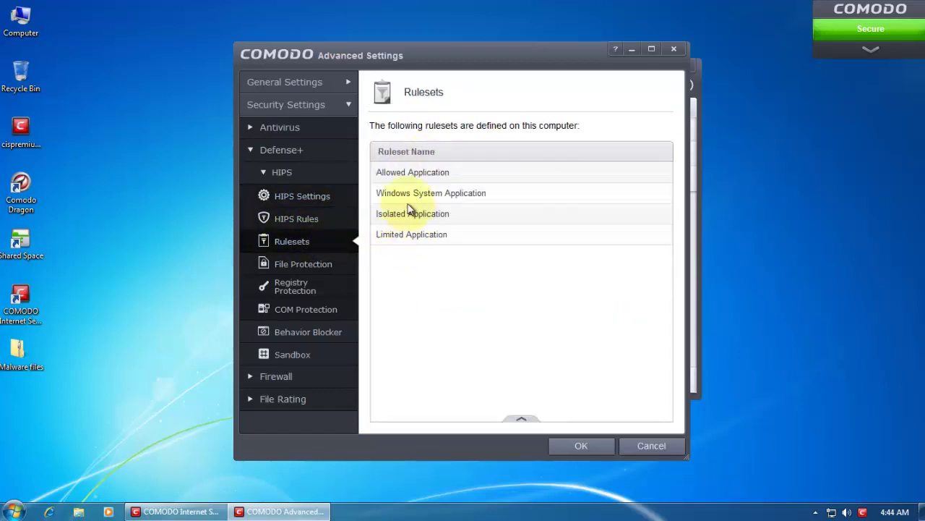
{"action": "mouse_move", "coordinate": [520, 418]}
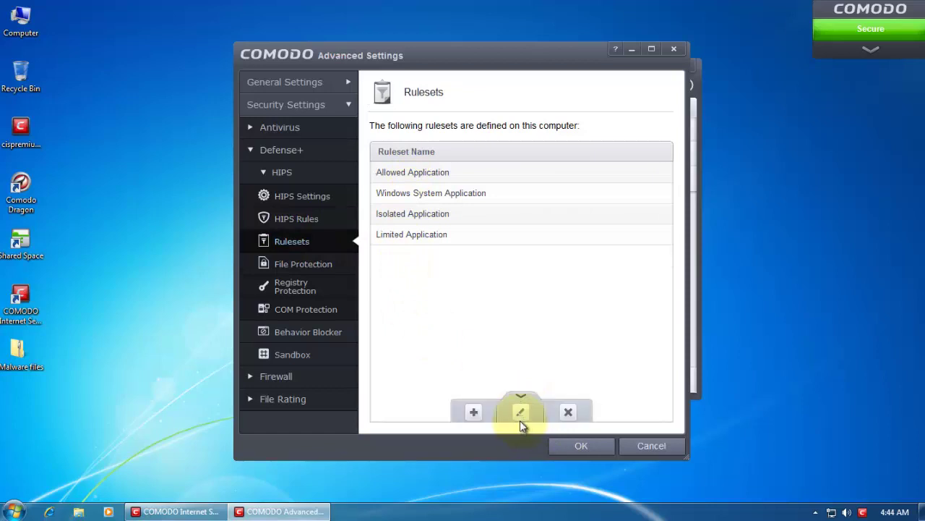
{"action": "left_click", "coordinate": [325, 266]}
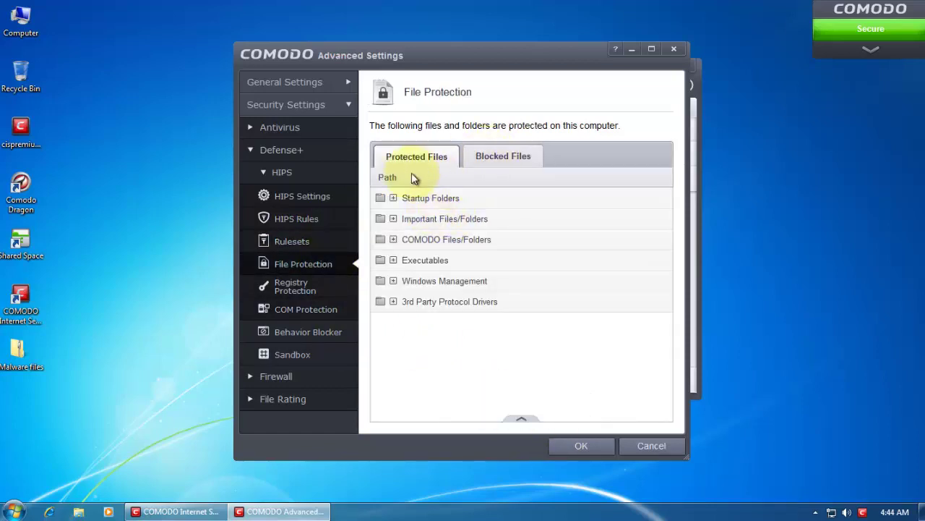
{"action": "left_click", "coordinate": [498, 156]}
{"action": "left_click", "coordinate": [427, 161]}
{"action": "left_click", "coordinate": [306, 287]}
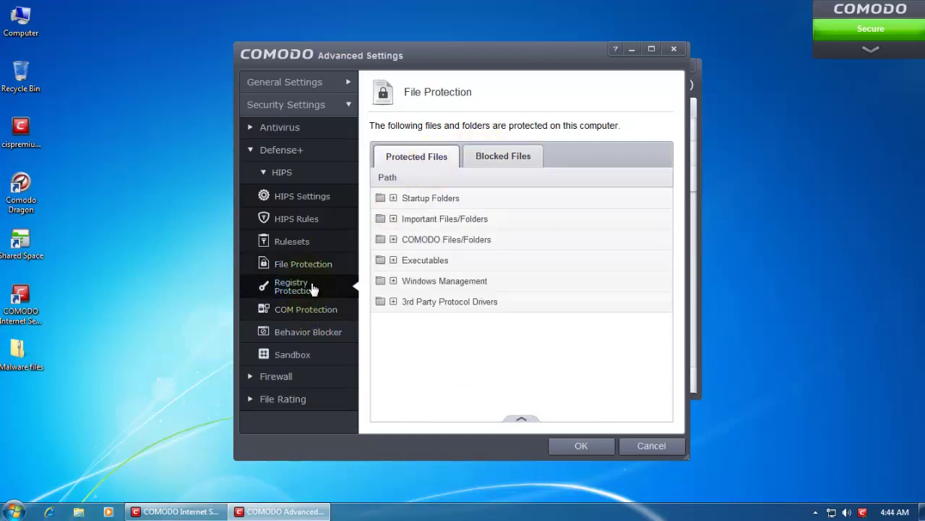
{"action": "left_click", "coordinate": [320, 311]}
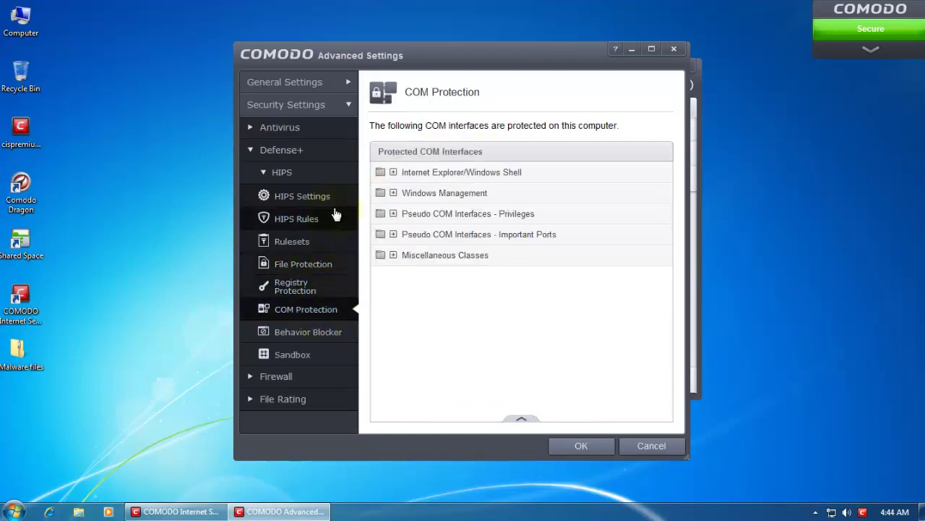
View the Behavior Blocker's restriction levels for auto-sandboxing unknown applications, and keep Partially Limited selected
{"action": "left_click", "coordinate": [306, 334]}
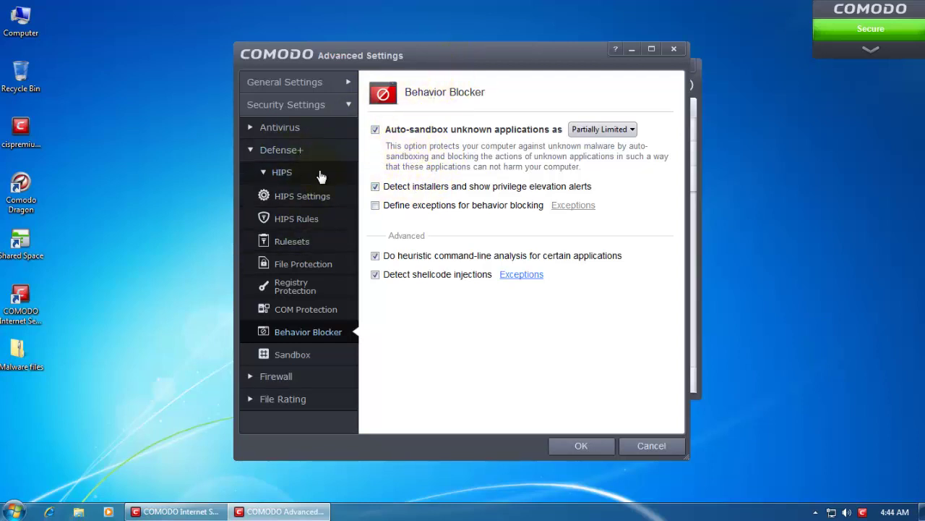
{"action": "left_click", "coordinate": [590, 137]}
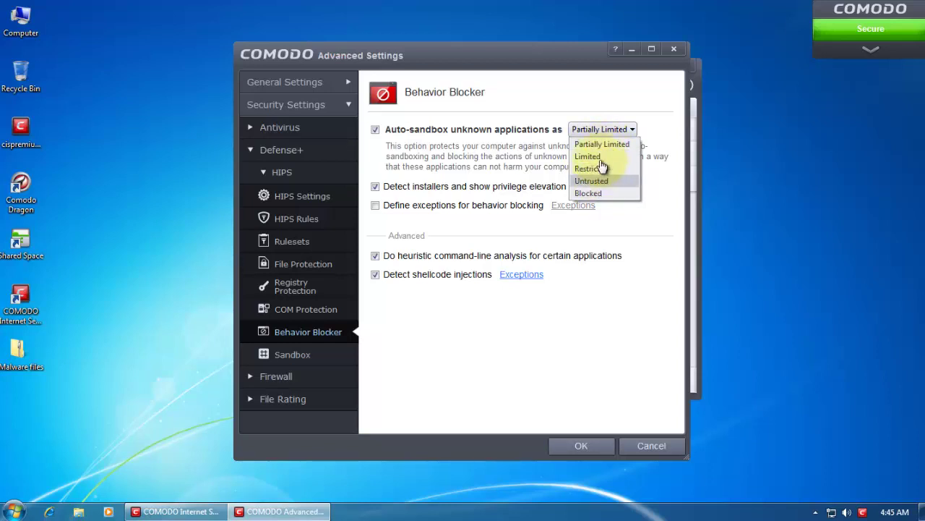
{"action": "left_click", "coordinate": [583, 145]}
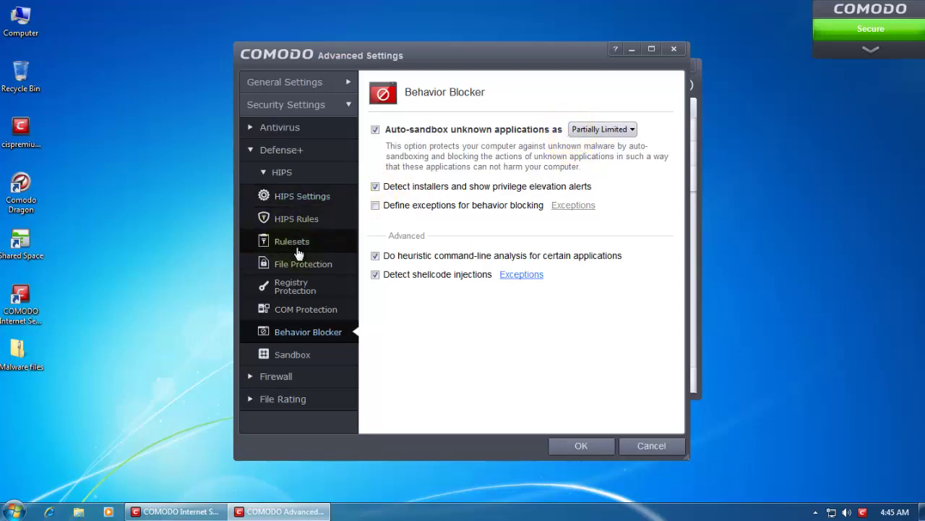
Compare the Sandbox page with the Behavior Blocker page, ending on the Sandbox options
{"action": "left_click", "coordinate": [293, 352]}
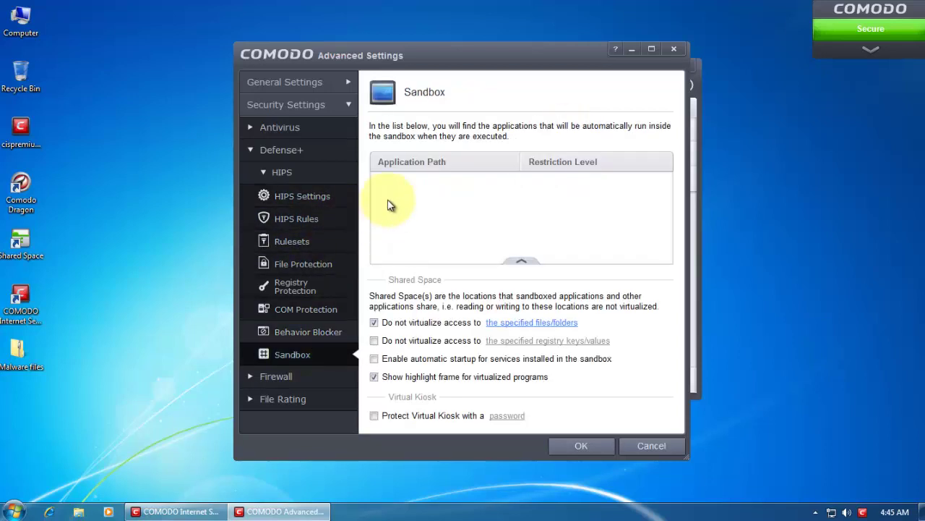
{"action": "left_click", "coordinate": [308, 331]}
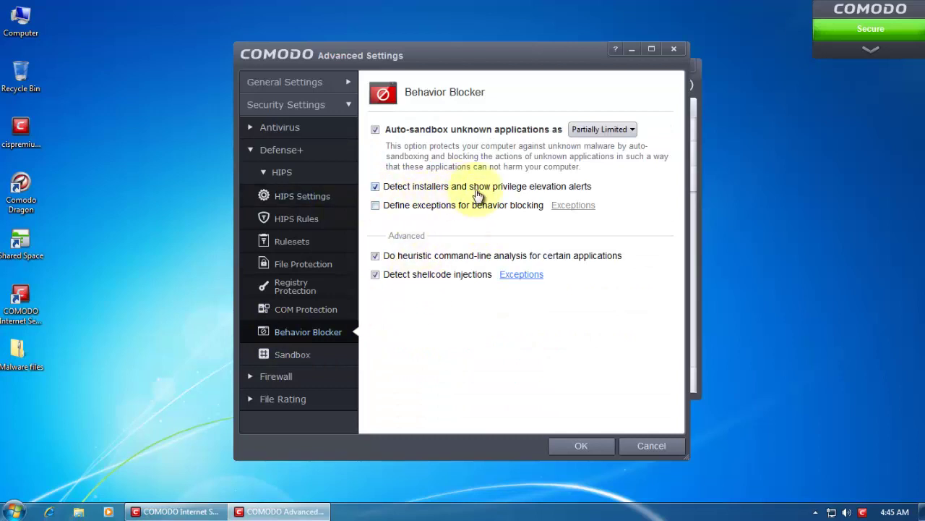
{"action": "left_click", "coordinate": [309, 353]}
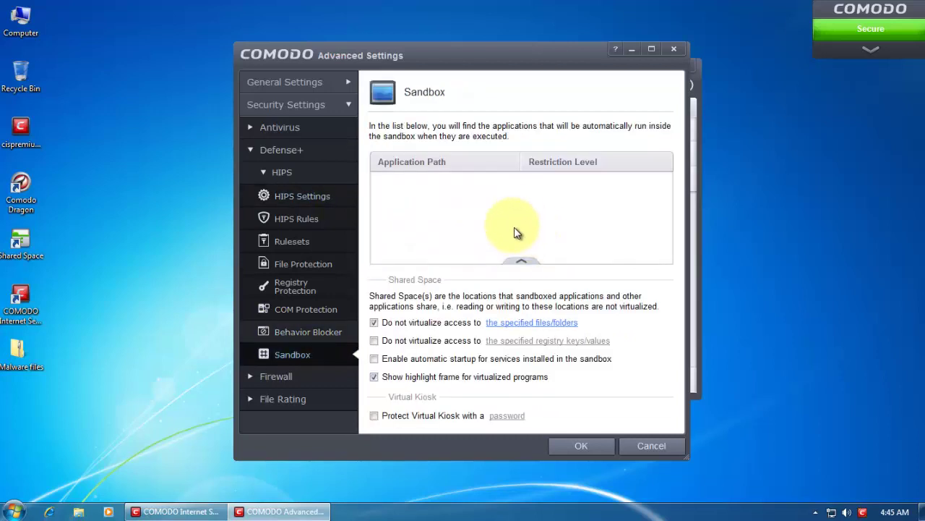
{"action": "left_click", "coordinate": [308, 331]}
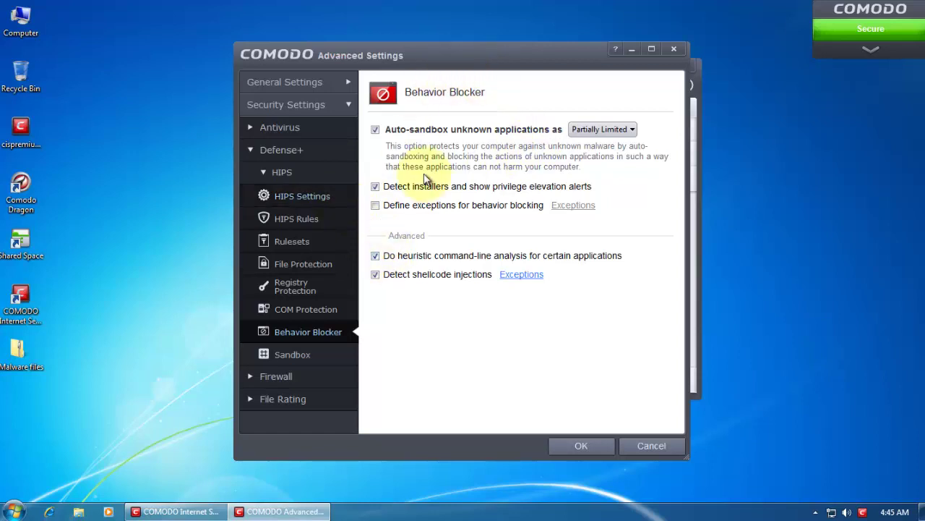
{"action": "left_click", "coordinate": [313, 353]}
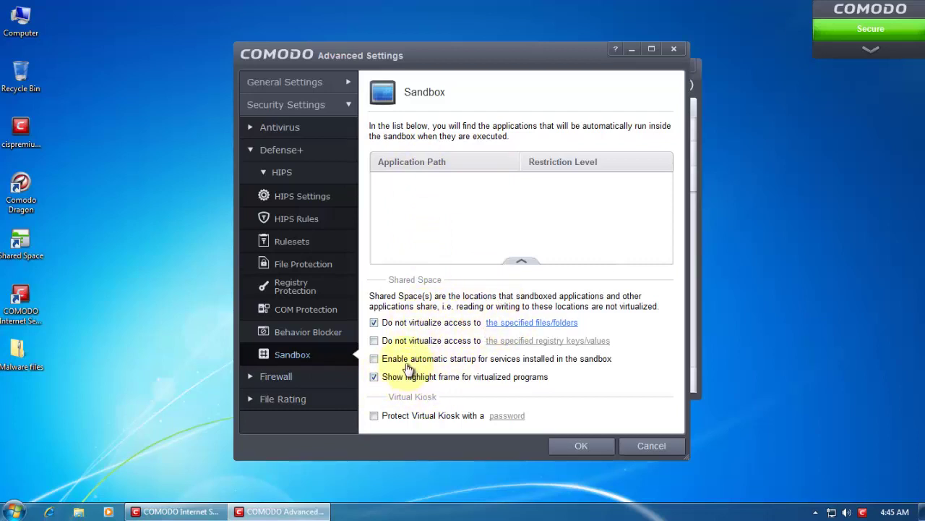
In Firewall Settings, view the request choices for suppressed popup alerts and turn off Do NOT show popup alerts
{"action": "left_click", "coordinate": [294, 379]}
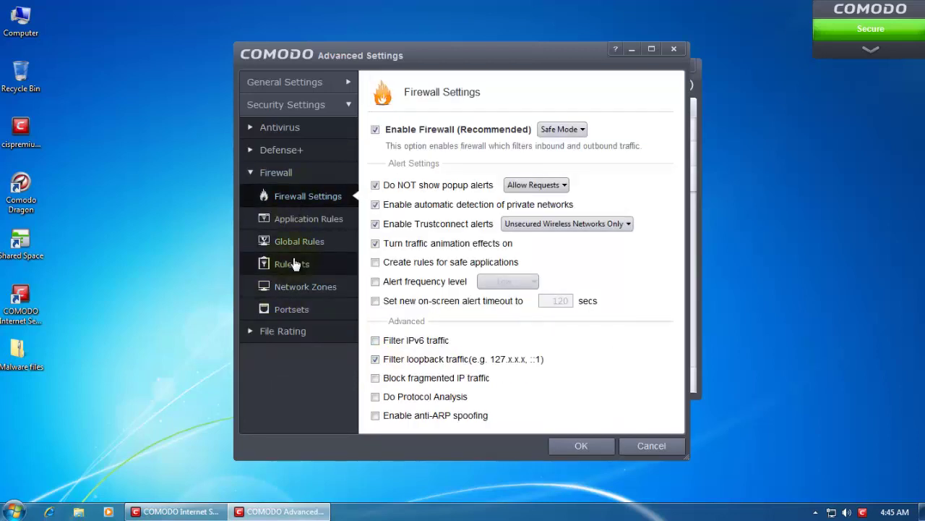
{"action": "left_click", "coordinate": [376, 185]}
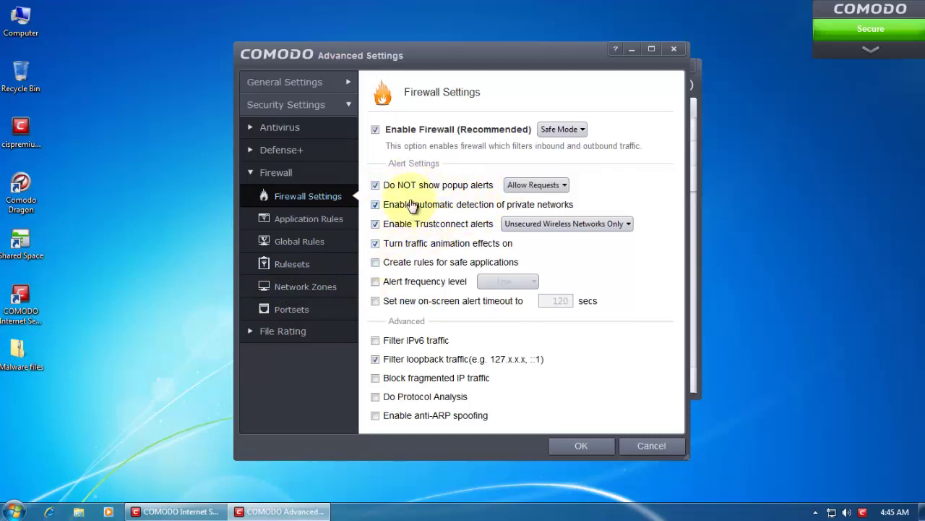
{"action": "left_click", "coordinate": [536, 187]}
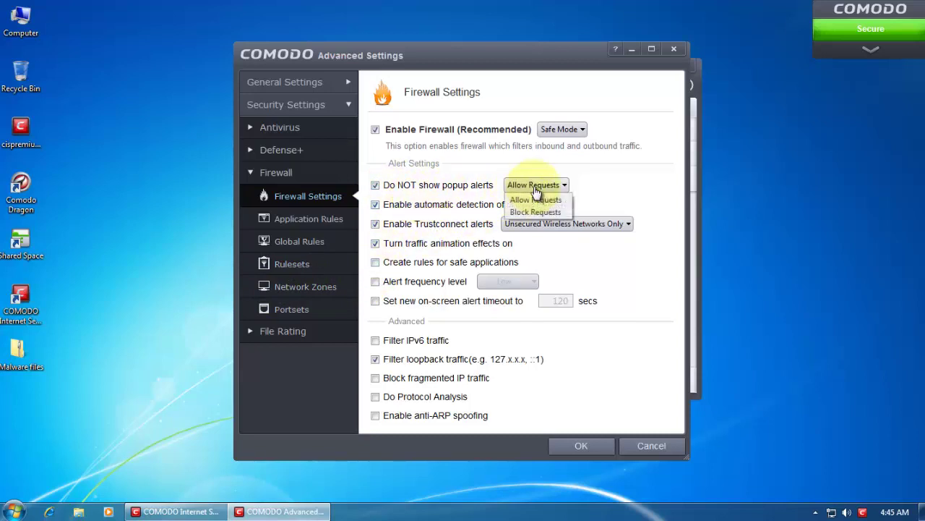
{"action": "left_click", "coordinate": [427, 186]}
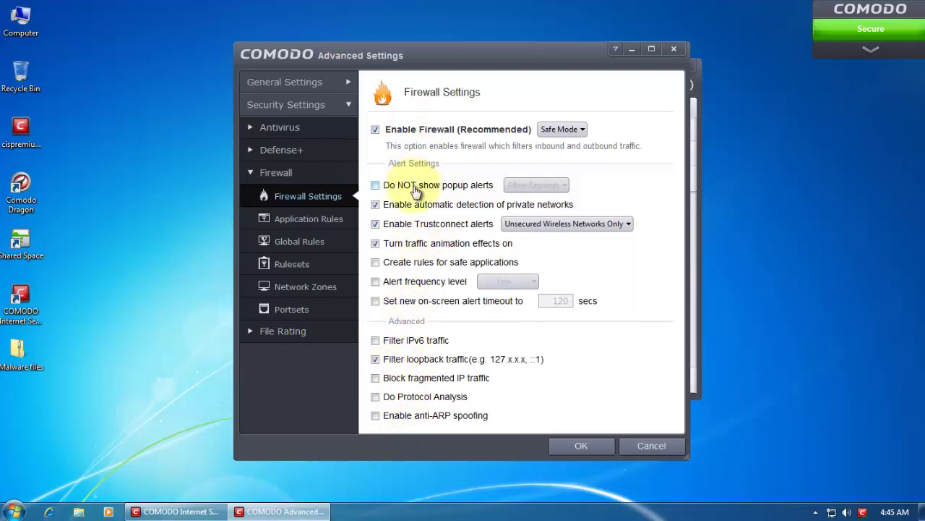
Review the firewall's Application Rules, Global Rules, Rulesets, Network Zones and Portsets pages, rechecking Firewall Settings along the way
{"action": "left_click", "coordinate": [310, 220]}
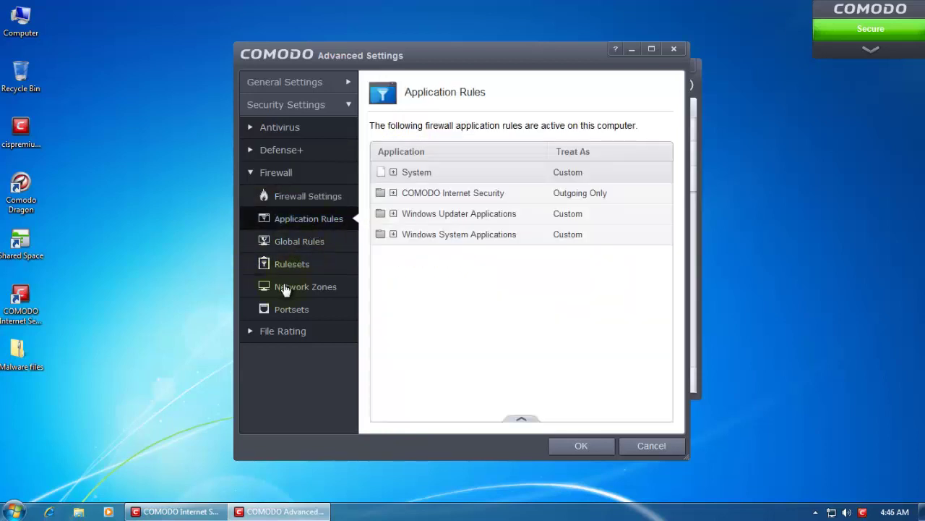
{"action": "left_click", "coordinate": [305, 197]}
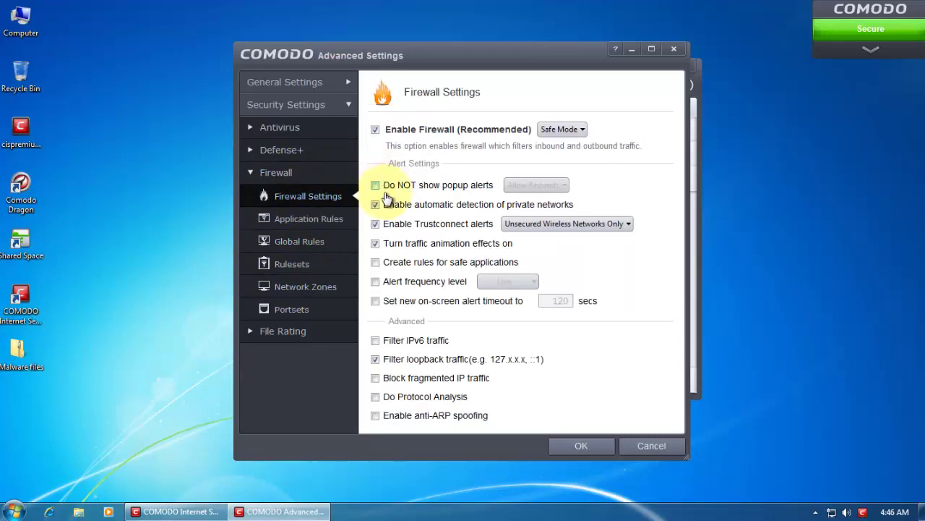
{"action": "left_click", "coordinate": [309, 219]}
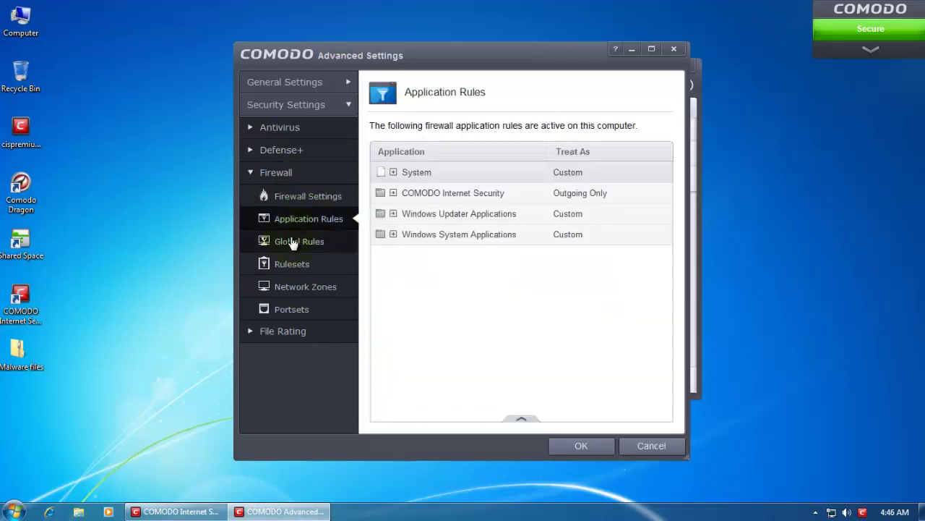
{"action": "left_click", "coordinate": [292, 243]}
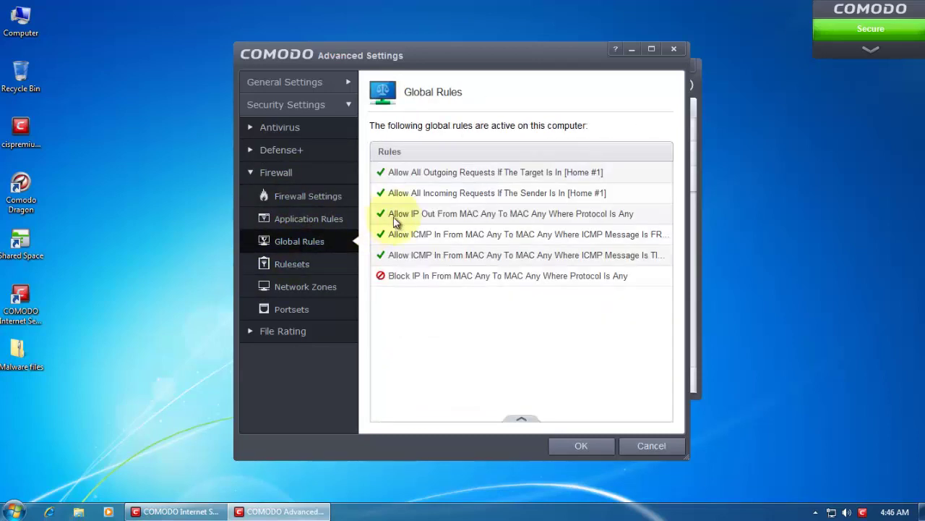
{"action": "left_click", "coordinate": [304, 266]}
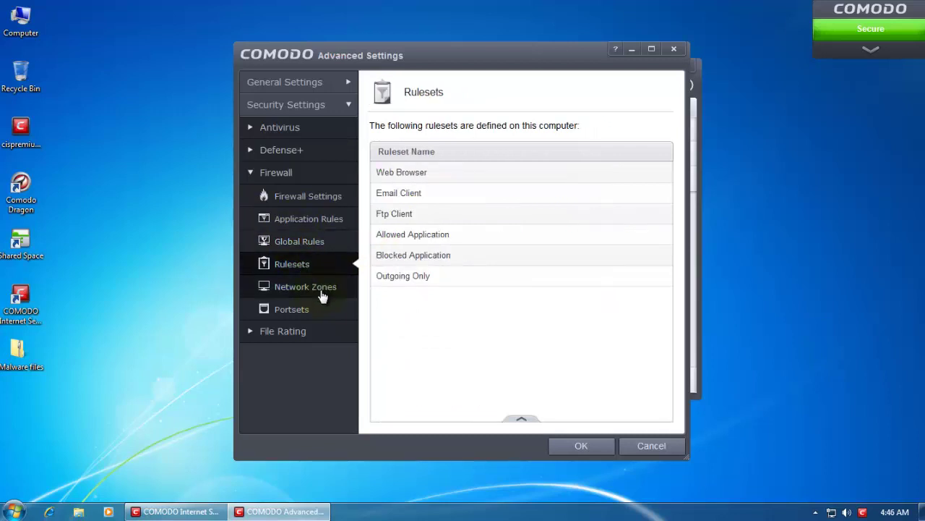
{"action": "left_click", "coordinate": [328, 292]}
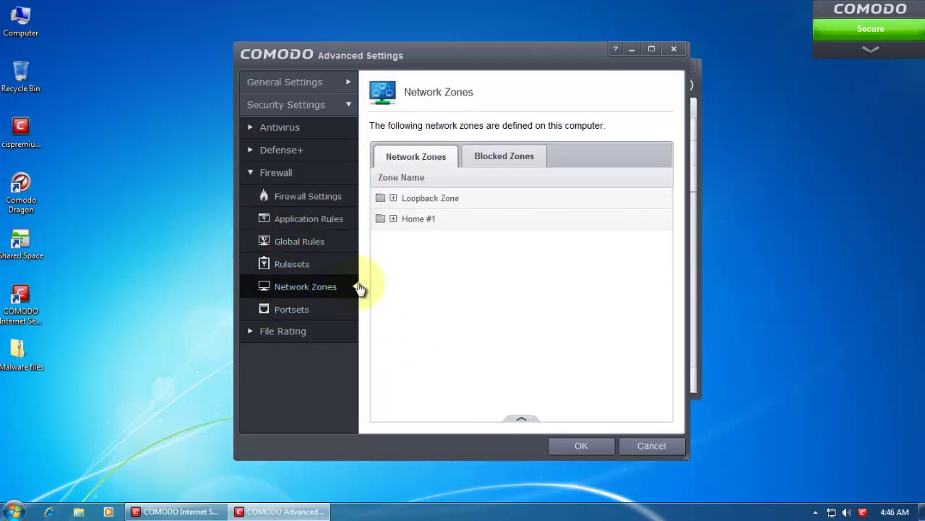
{"action": "left_click", "coordinate": [293, 313]}
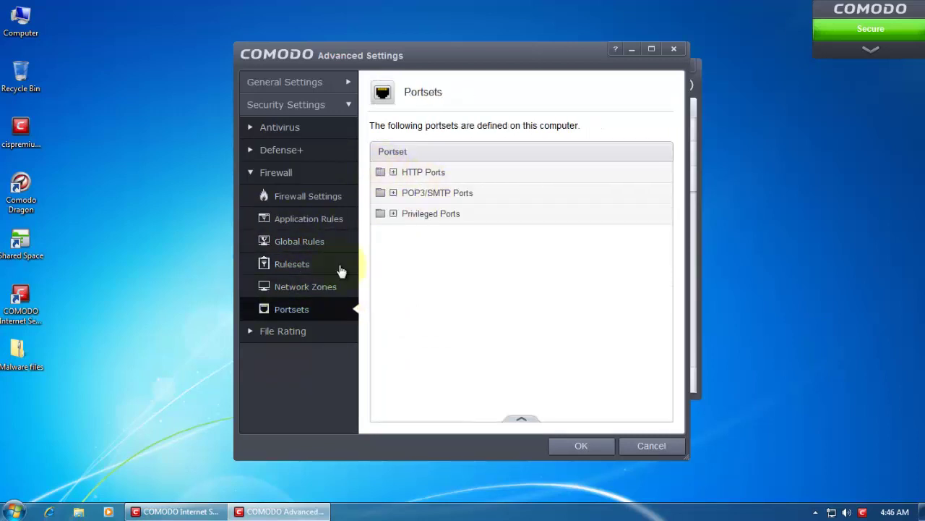
{"action": "left_click", "coordinate": [433, 174]}
Review the File Rating Settings and follow their trusted vendors link to examine the vendor list with its Add and Remove options
{"action": "left_click", "coordinate": [284, 334]}
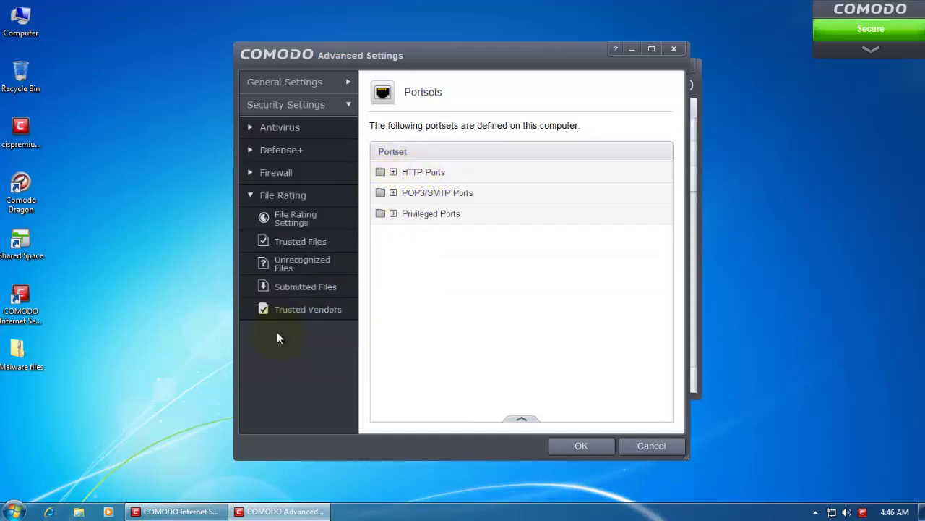
{"action": "left_click", "coordinate": [286, 218]}
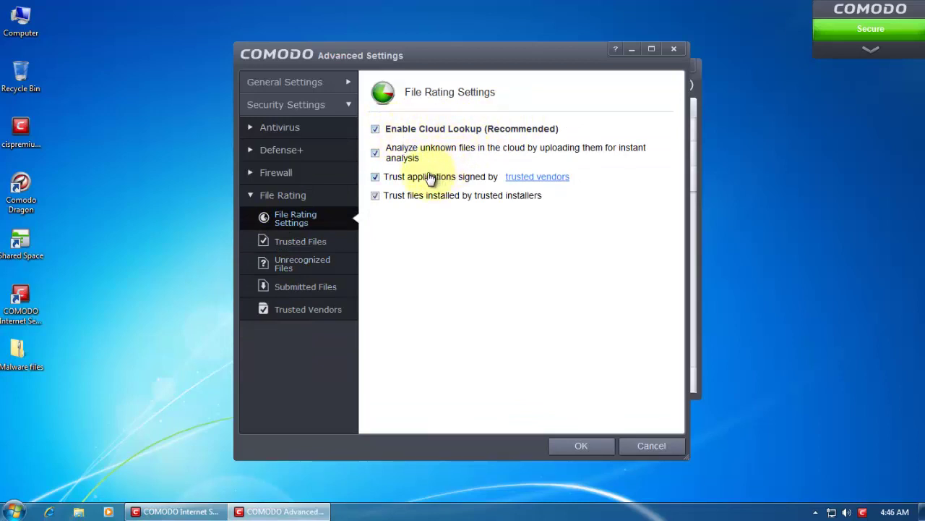
{"action": "left_click", "coordinate": [535, 177]}
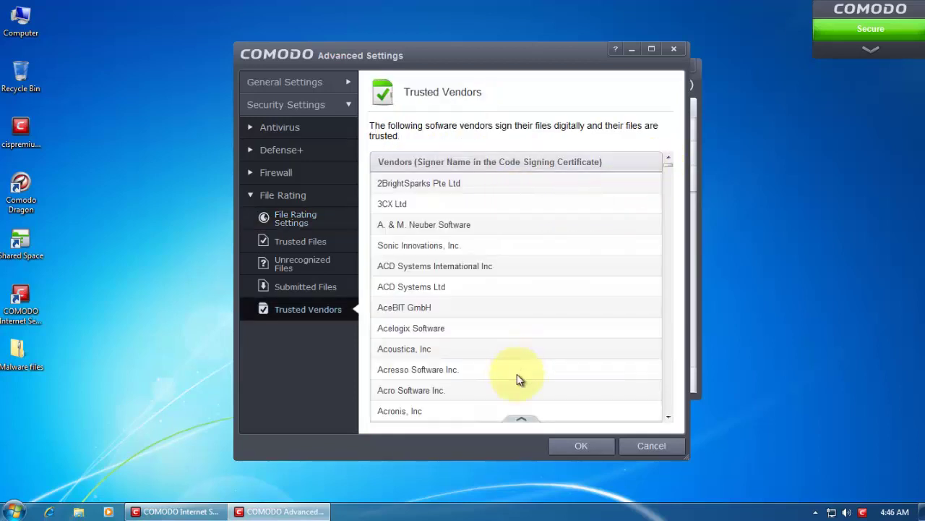
{"action": "mouse_move", "coordinate": [527, 420]}
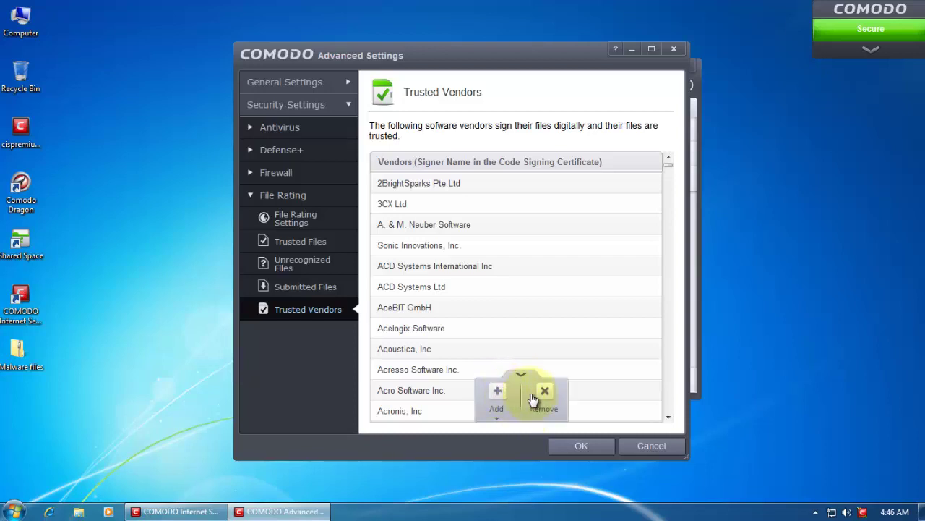
{"action": "left_click", "coordinate": [482, 245]}
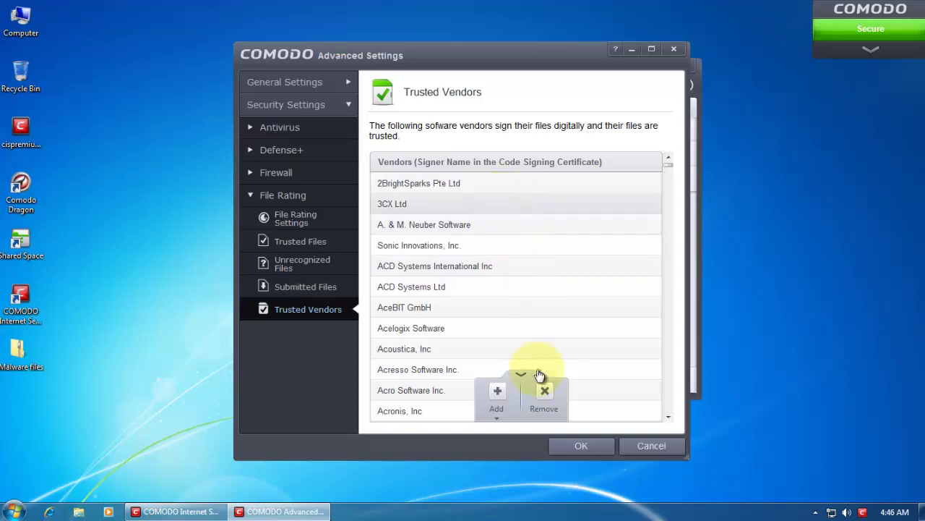
Review the Submitted Files, Unrecognized Files and Trusted Files lists, then collapse the File Rating section
{"action": "left_click", "coordinate": [304, 286]}
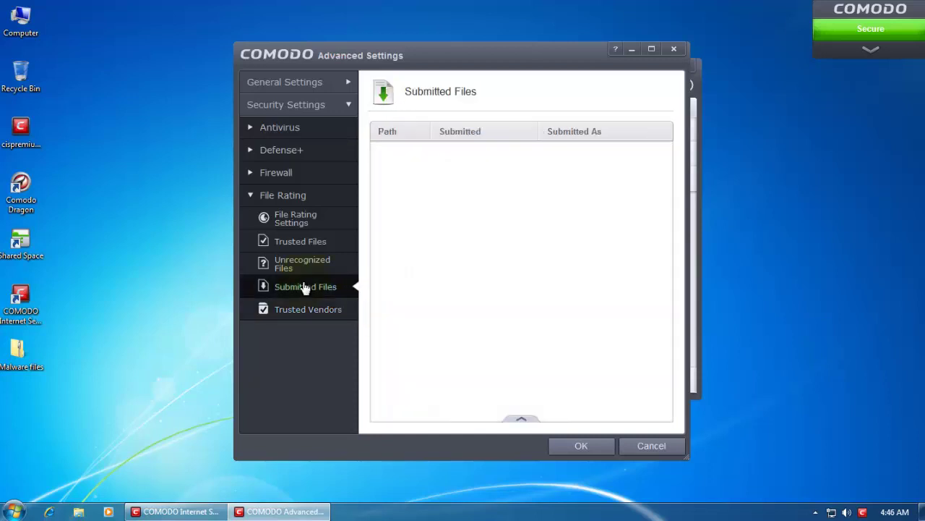
{"action": "left_click", "coordinate": [304, 262]}
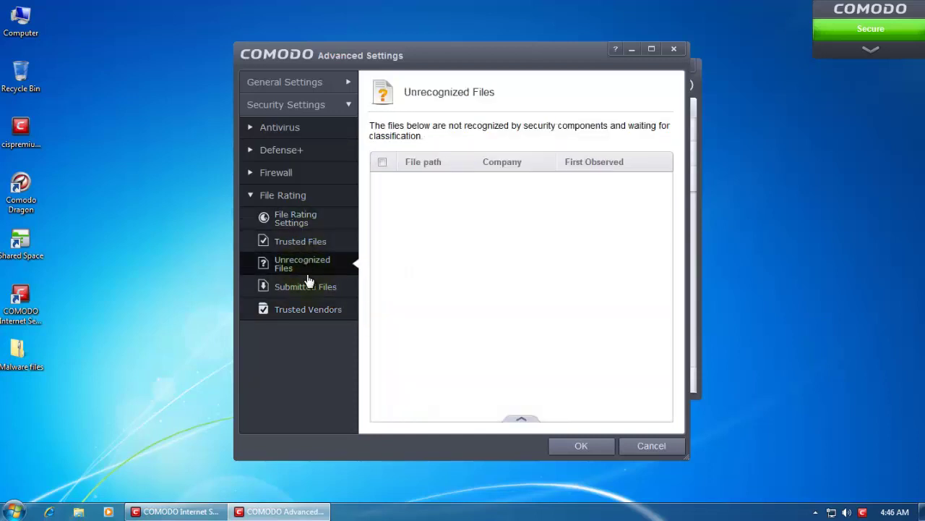
{"action": "left_click", "coordinate": [316, 289]}
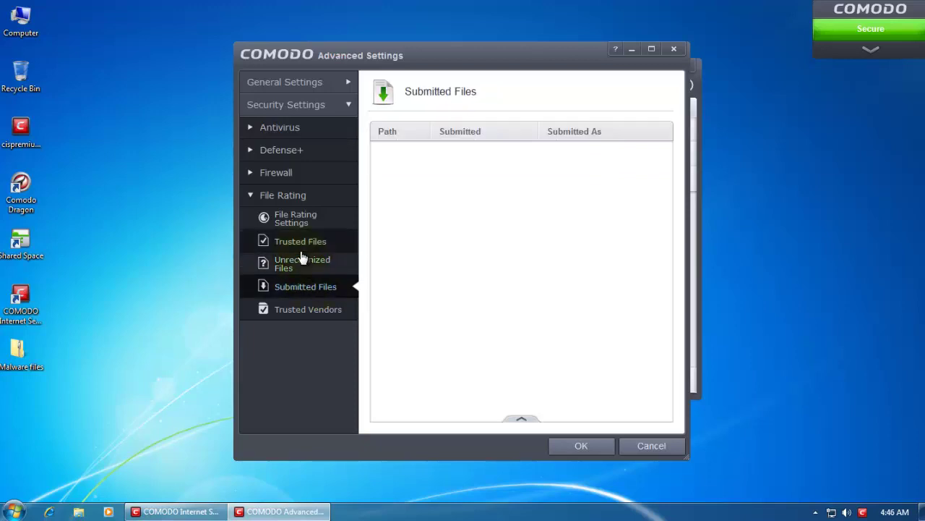
{"action": "left_click", "coordinate": [300, 242]}
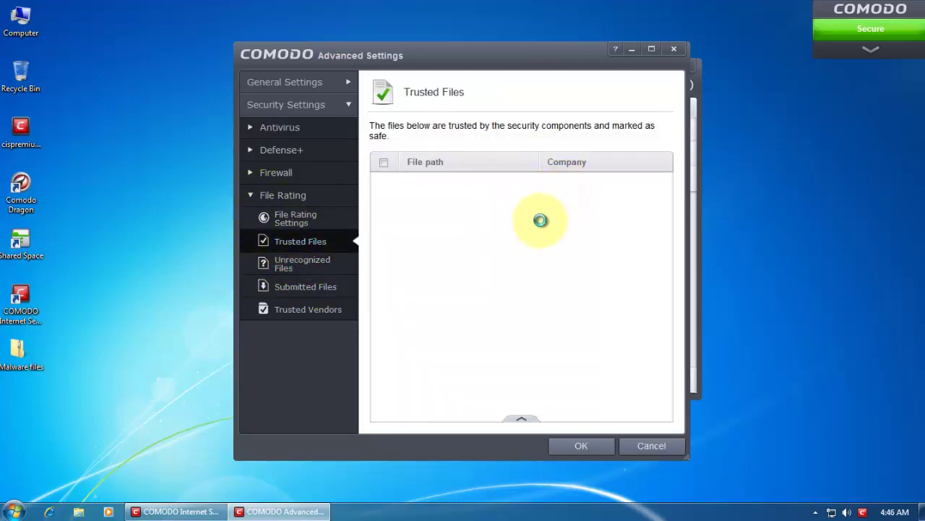
{"action": "left_click", "coordinate": [306, 241]}
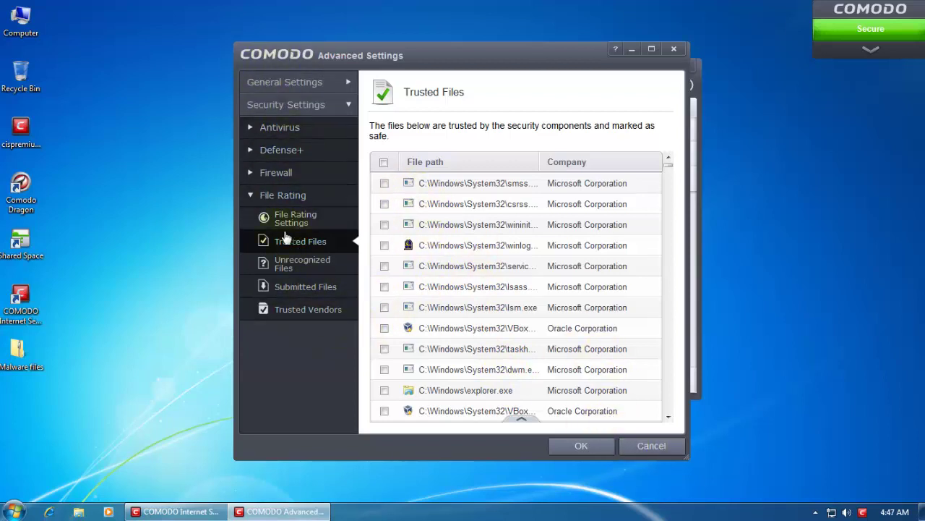
{"action": "left_click", "coordinate": [264, 195]}
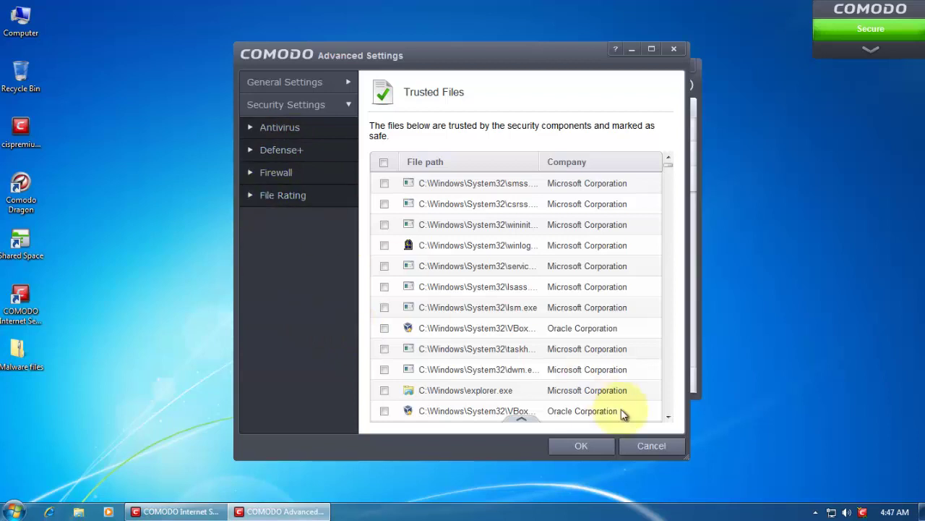
Leave Advanced Settings without saving, and close the main security window from its Home view
{"action": "left_click", "coordinate": [650, 444]}
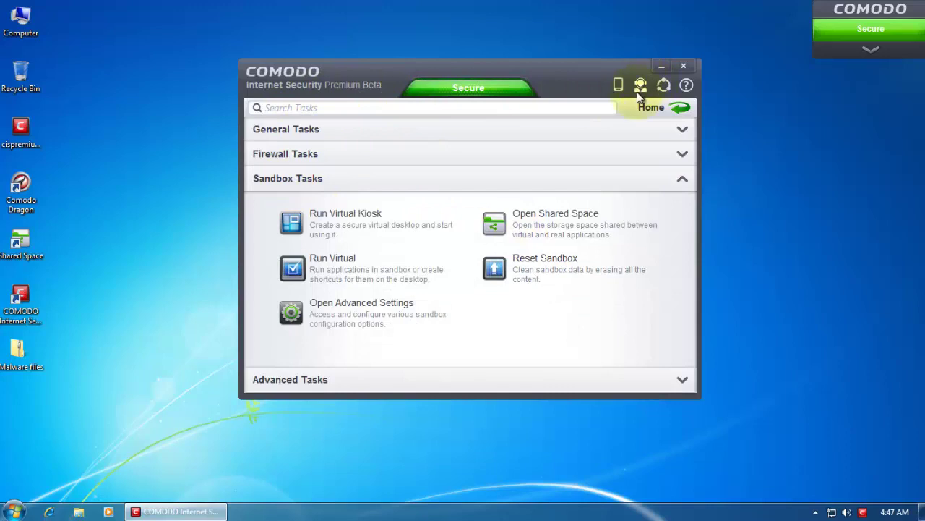
{"action": "left_click", "coordinate": [678, 108]}
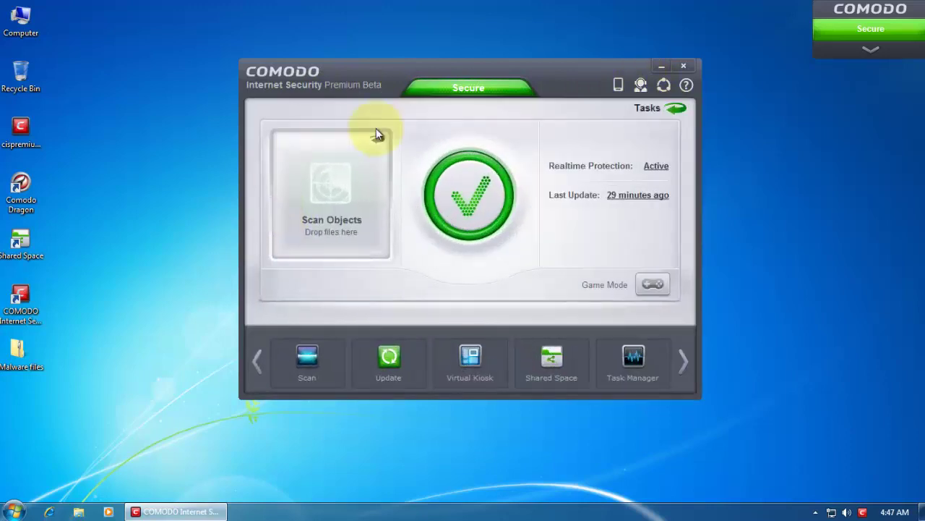
{"action": "left_click_drag", "start_coordinate": [421, 70], "coordinate": [410, 67]}
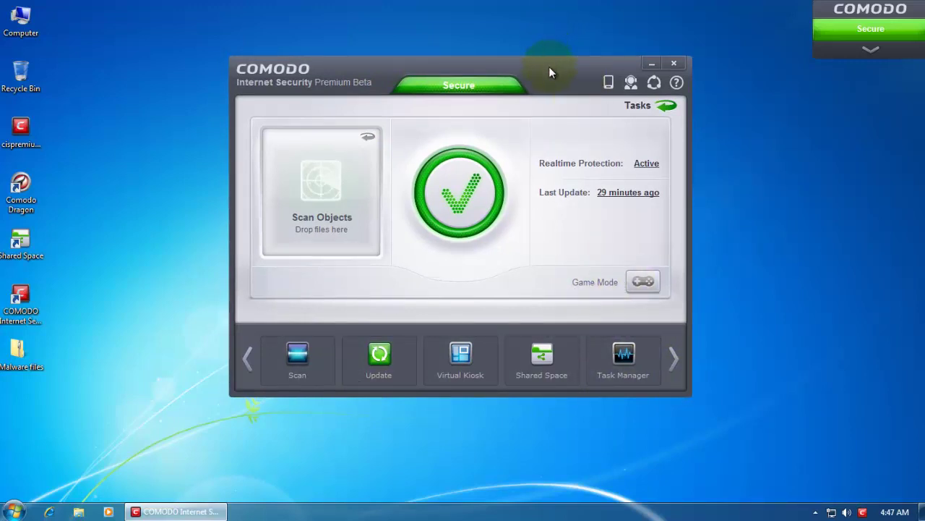
{"action": "left_click_drag", "start_coordinate": [549, 67], "coordinate": [553, 69]}
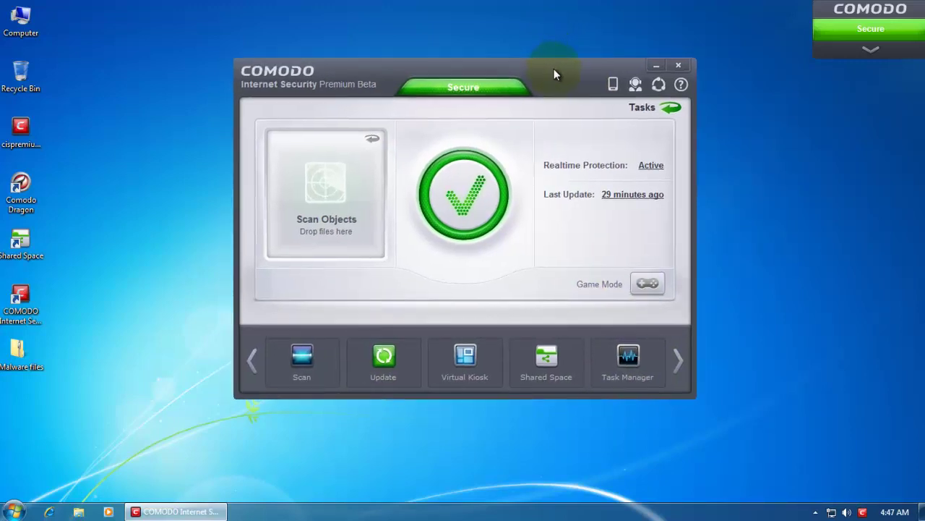
{"action": "left_click", "coordinate": [679, 67]}
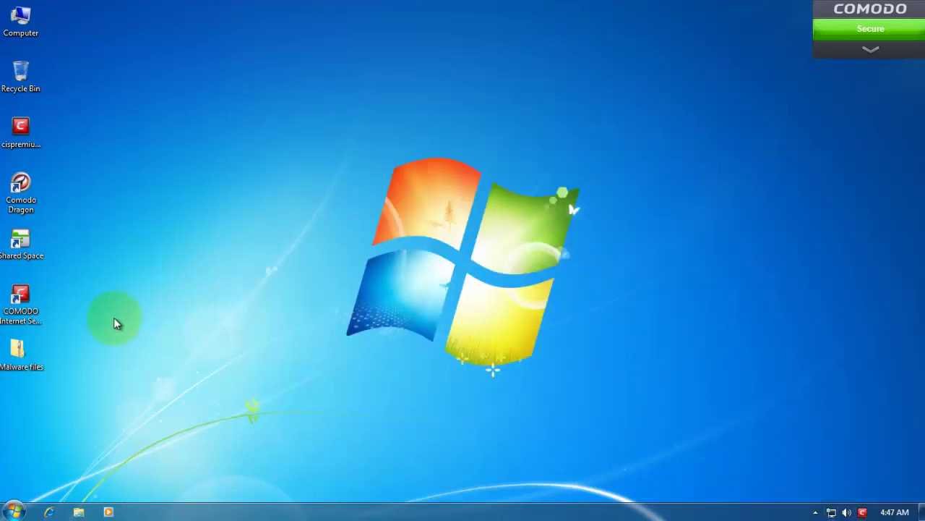
Disable the COMODO antivirus from the system tray, with the turn-off duration set to Permanently
{"action": "double_click", "coordinate": [32, 359]}
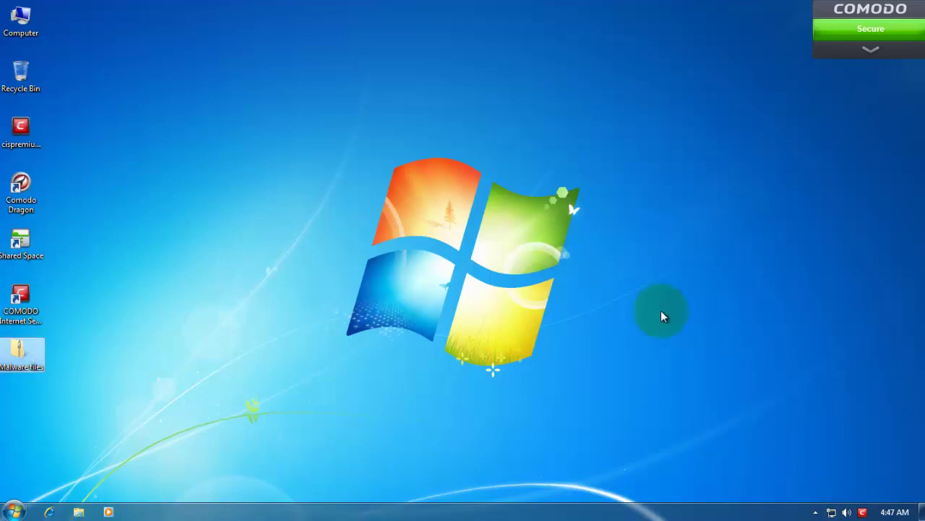
{"action": "right_click", "coordinate": [863, 513]}
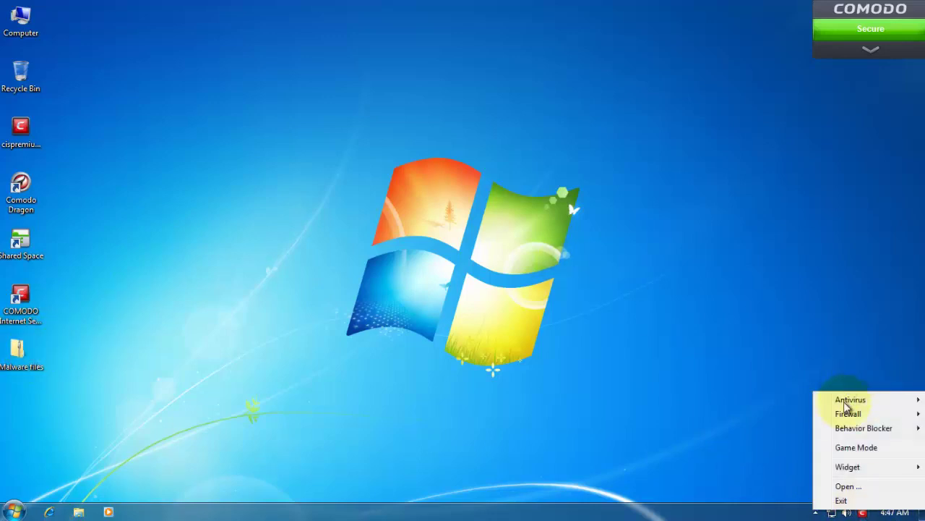
{"action": "mouse_move", "coordinate": [846, 402]}
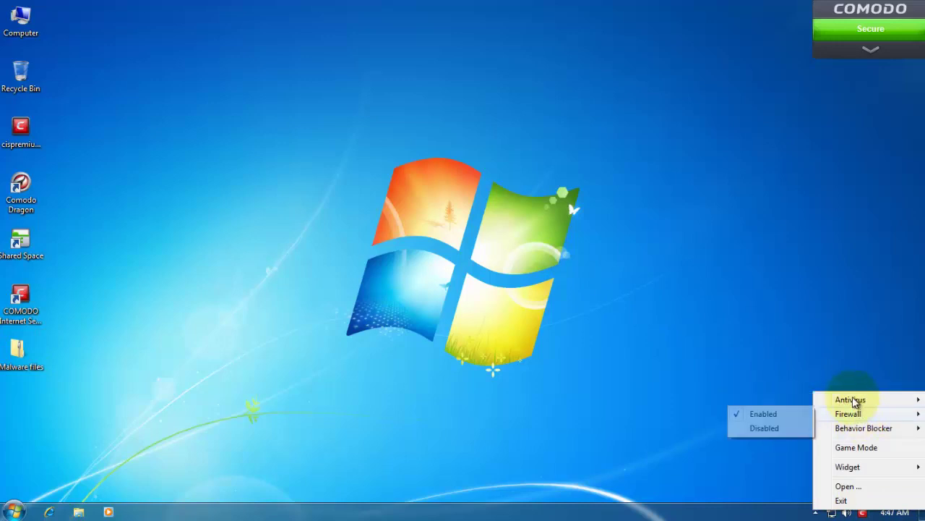
{"action": "left_click", "coordinate": [788, 413]}
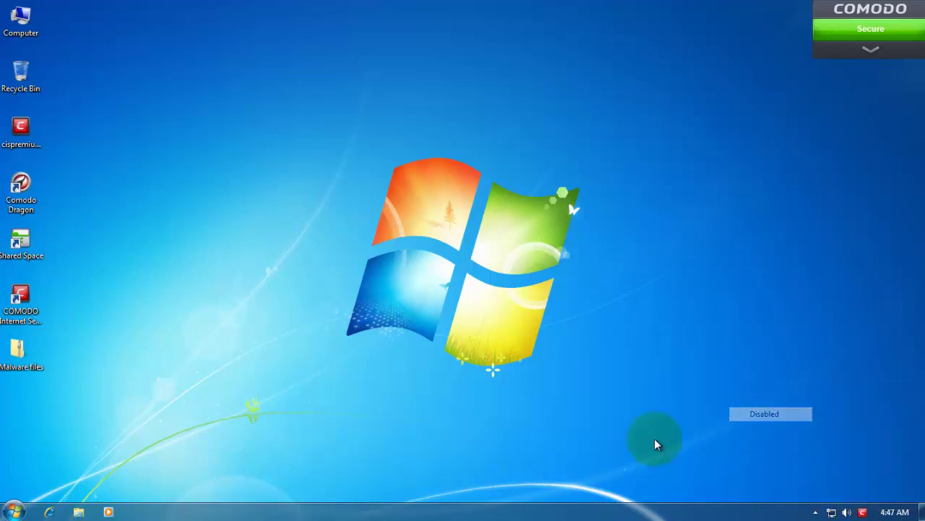
{"action": "left_click", "coordinate": [702, 457]}
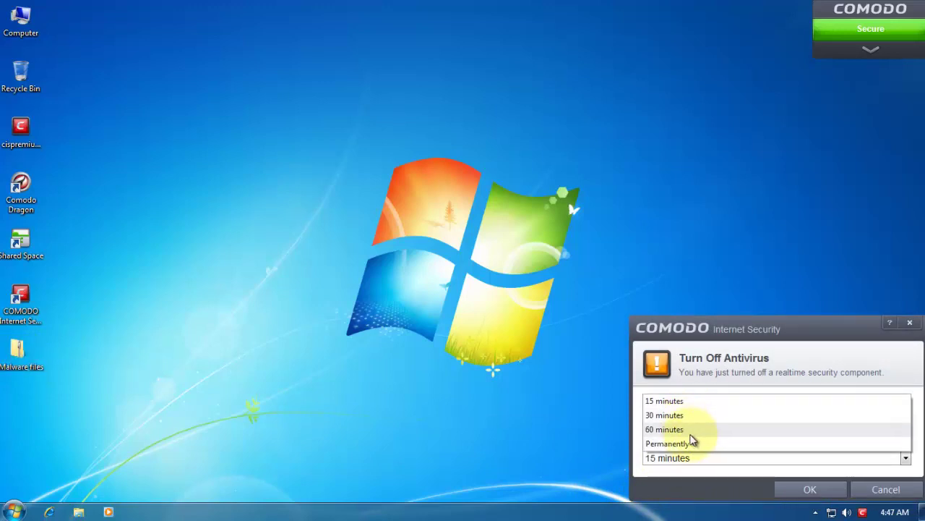
{"action": "left_click", "coordinate": [692, 443]}
{"action": "left_click", "coordinate": [786, 494]}
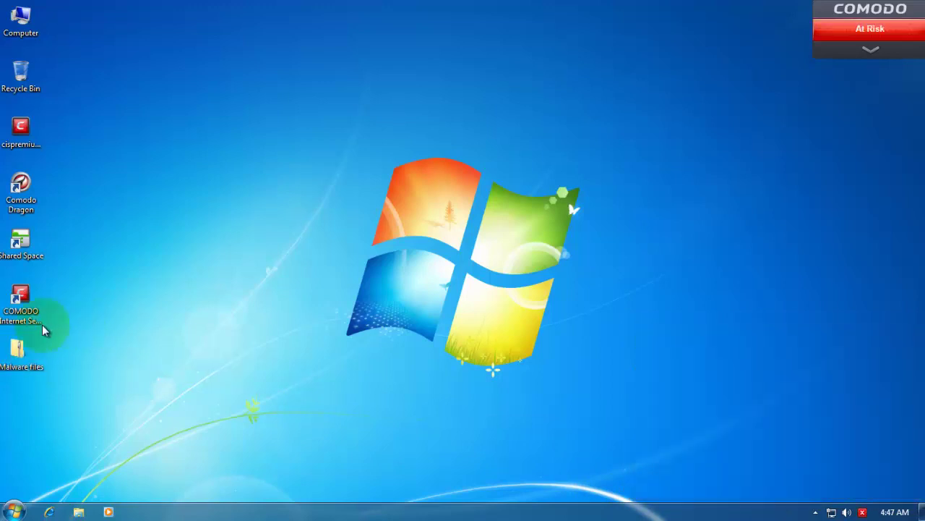
Copy the Malware files folder out of its zip archive to the desktop and open the extracted folder
{"action": "double_click", "coordinate": [15, 355]}
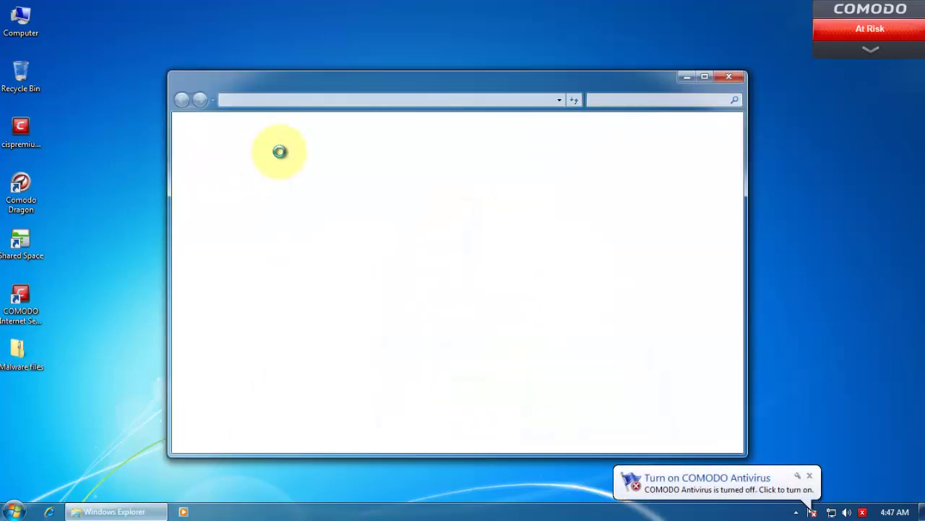
{"action": "left_click_drag", "start_coordinate": [307, 161], "coordinate": [21, 444]}
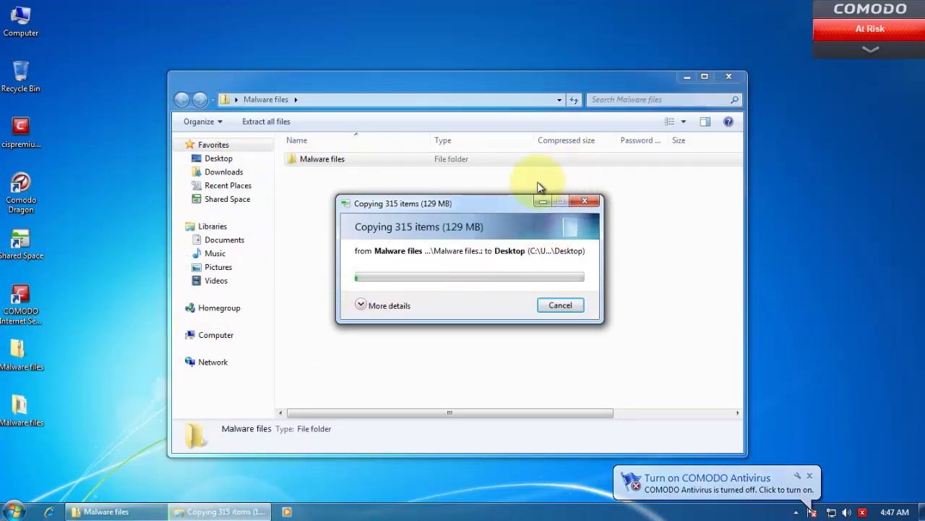
{"action": "left_click", "coordinate": [728, 81]}
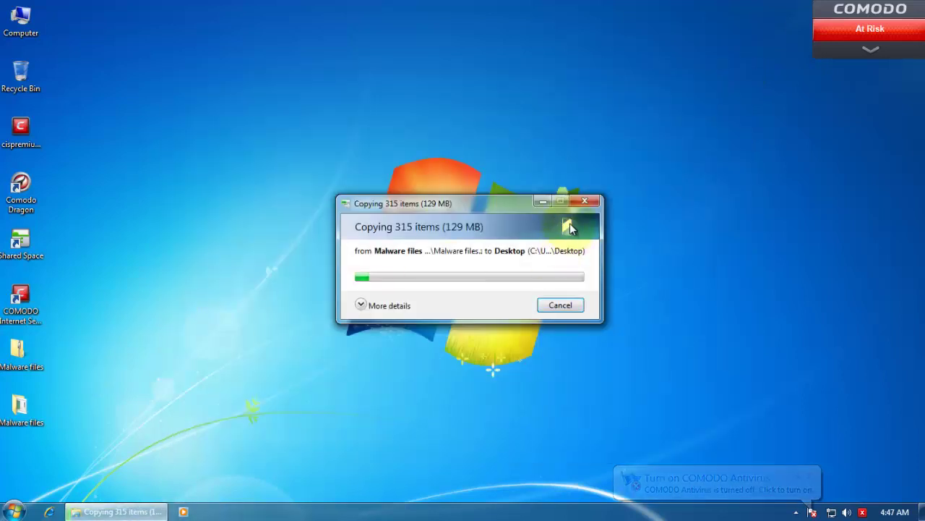
{"action": "left_click", "coordinate": [543, 204]}
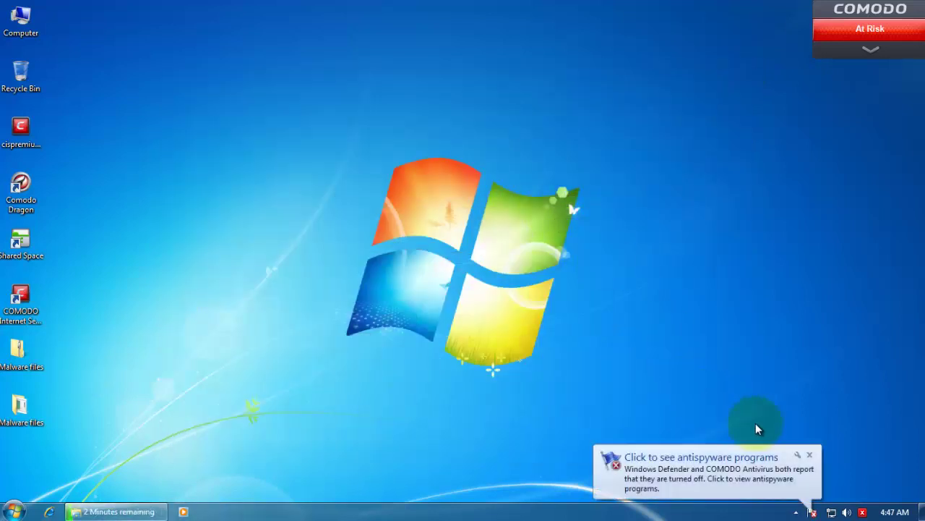
{"action": "left_click", "coordinate": [810, 456]}
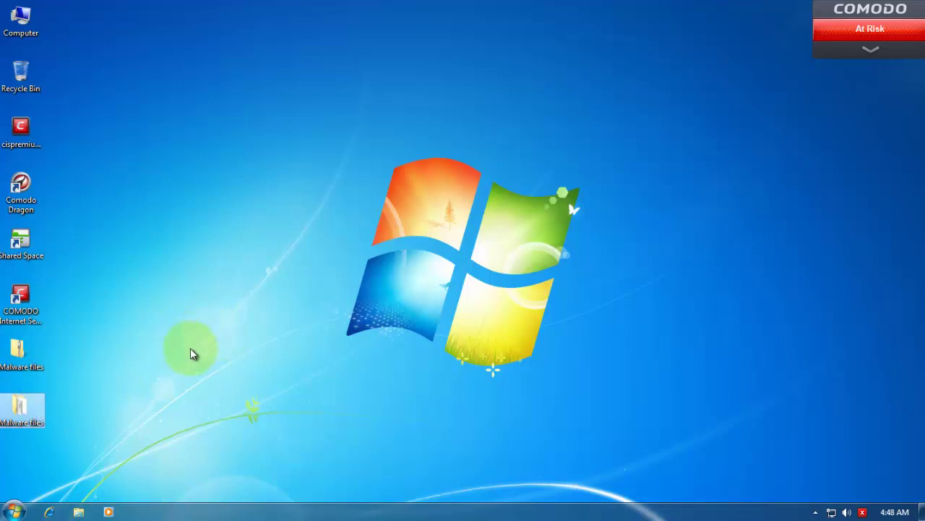
{"action": "double_click", "coordinate": [40, 413]}
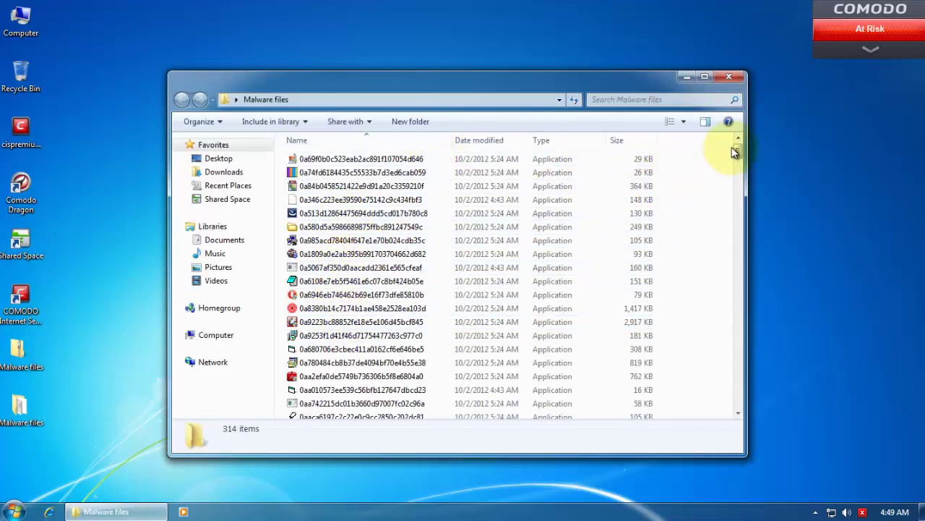
Close the Malware files folder window, then expand the COMODO desktop widget and collapse it again
{"action": "left_click", "coordinate": [732, 78]}
{"action": "left_click", "coordinate": [864, 48]}
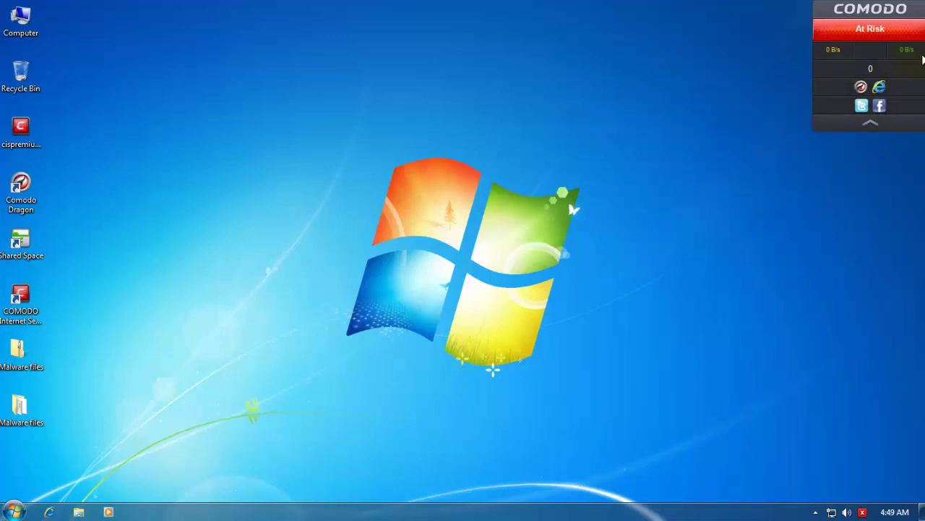
{"action": "left_click", "coordinate": [853, 127]}
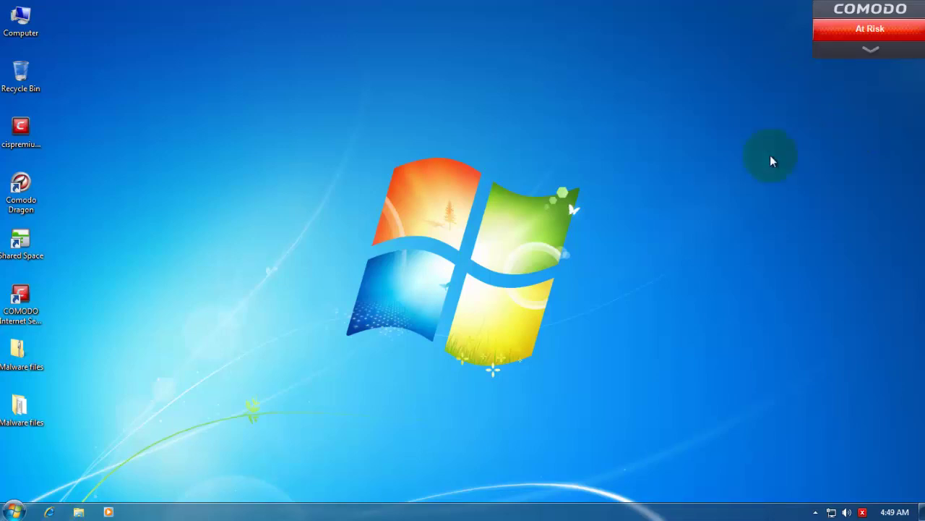
Scan the extracted Malware files folder on the desktop with COMODO Antivirus and expand the scan's threat list
{"action": "right_click", "coordinate": [16, 412]}
{"action": "left_click", "coordinate": [40, 264]}
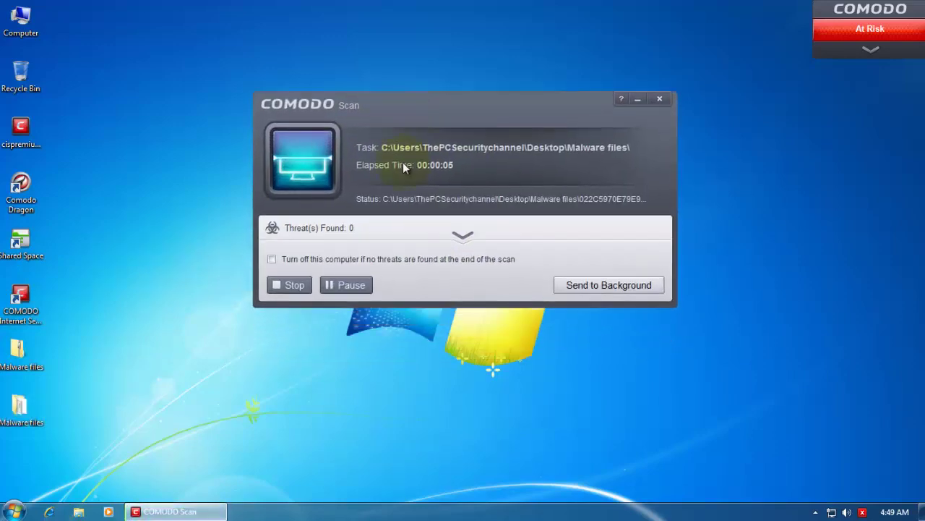
{"action": "left_click", "coordinate": [461, 235]}
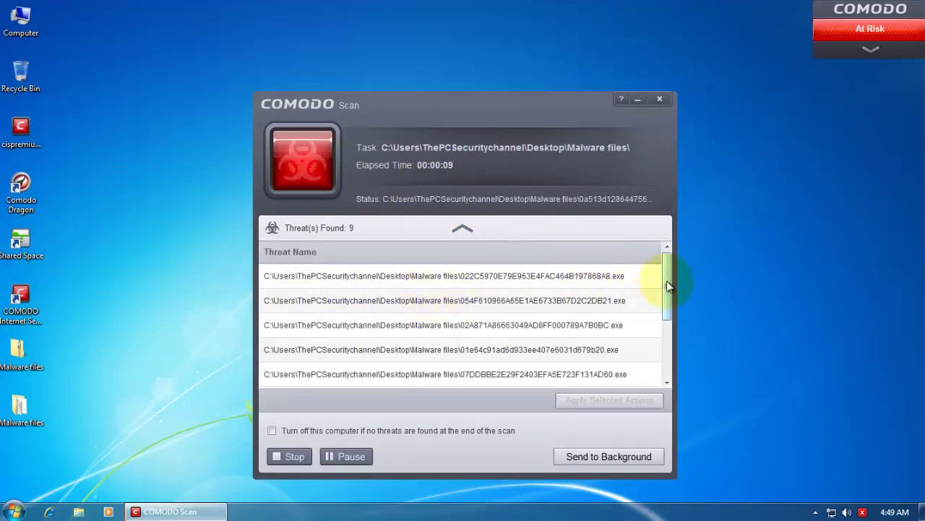
Examine the file paths being added to the threat list while the Malware files scan runs
{"action": "mouse_move", "coordinate": [667, 287]}
{"action": "left_mouse_down"}
{"action": "mouse_move", "coordinate": [673, 358]}
{"action": "mouse_move", "coordinate": [676, 277]}
{"action": "mouse_move", "coordinate": [674, 341]}
{"action": "mouse_move", "coordinate": [667, 280]}
{"action": "left_mouse_up"}
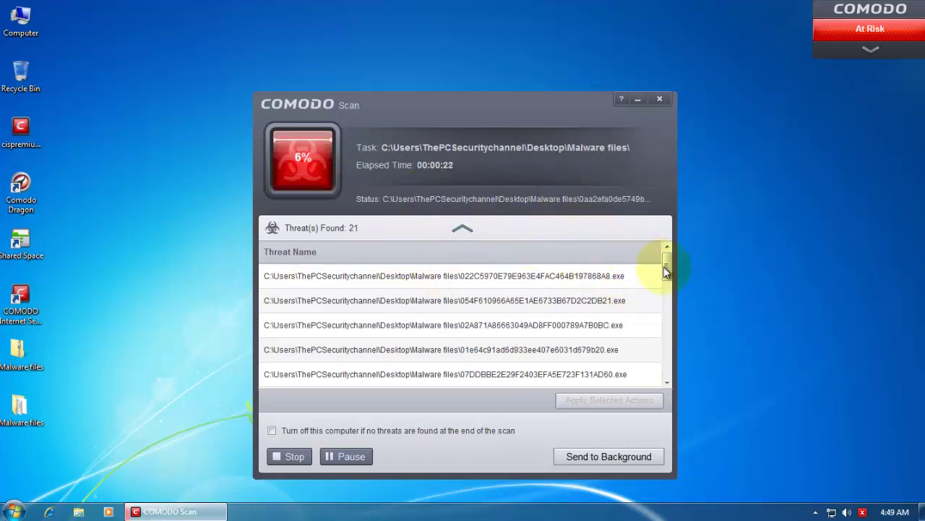
{"action": "left_click_drag", "start_coordinate": [667, 267], "coordinate": [667, 372]}
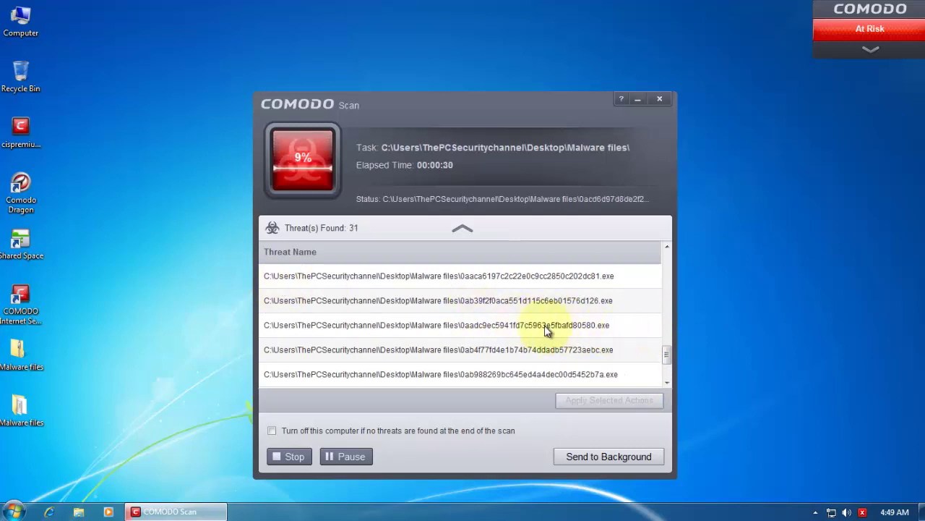
{"action": "left_click_drag", "start_coordinate": [668, 354], "coordinate": [627, 332]}
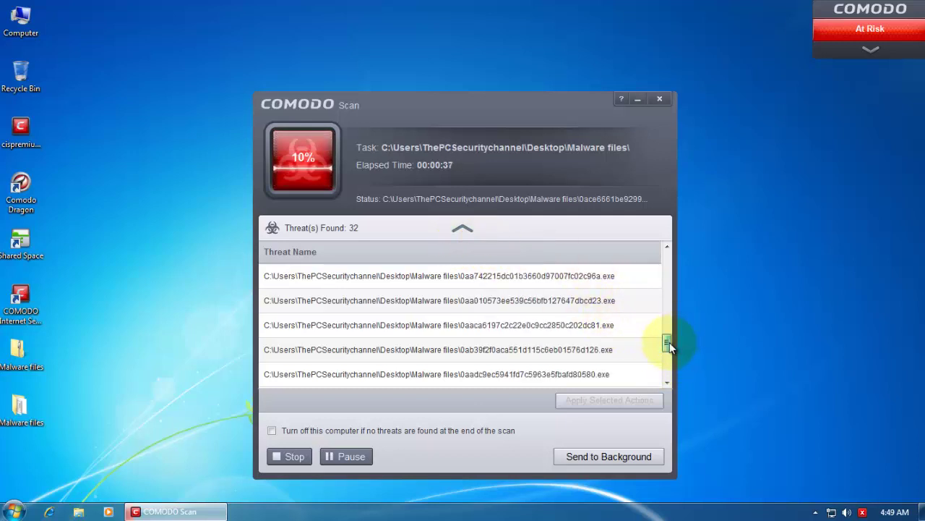
{"action": "left_click_drag", "start_coordinate": [669, 342], "coordinate": [658, 381]}
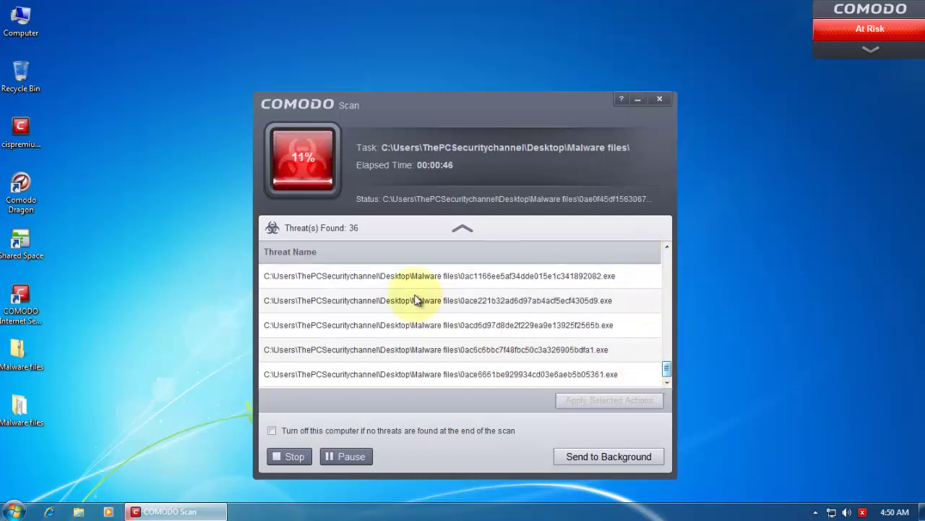
{"action": "left_click", "coordinate": [463, 229]}
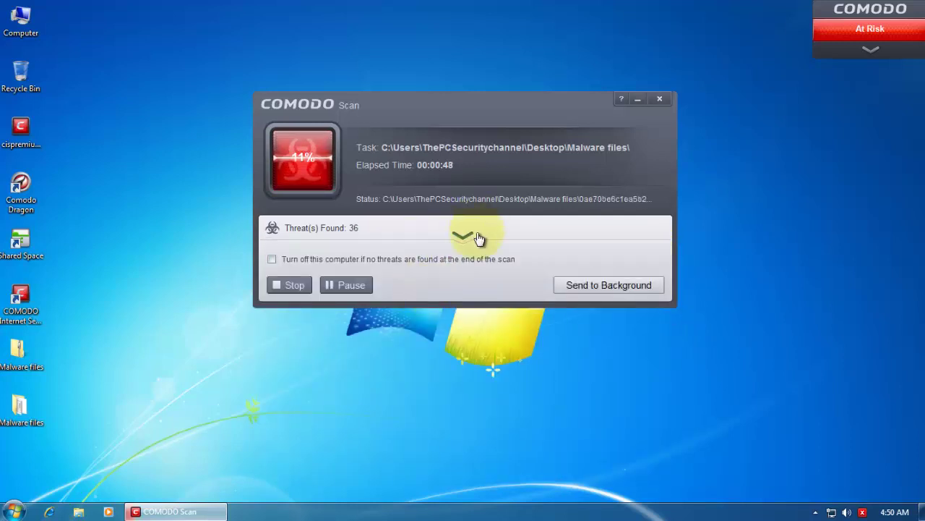
{"action": "left_click", "coordinate": [478, 234]}
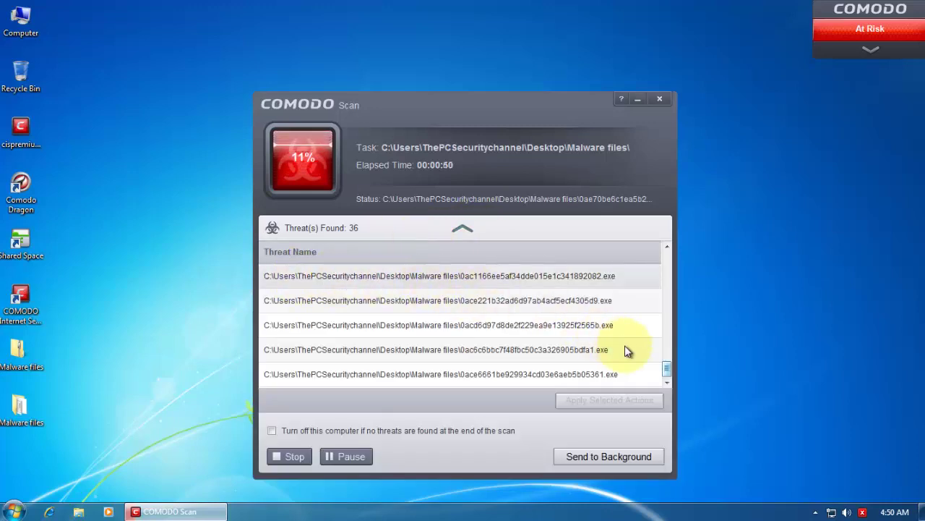
{"action": "mouse_move", "coordinate": [668, 368]}
{"action": "left_mouse_down"}
{"action": "mouse_move", "coordinate": [672, 330]}
{"action": "mouse_move", "coordinate": [671, 355]}
{"action": "left_mouse_up"}
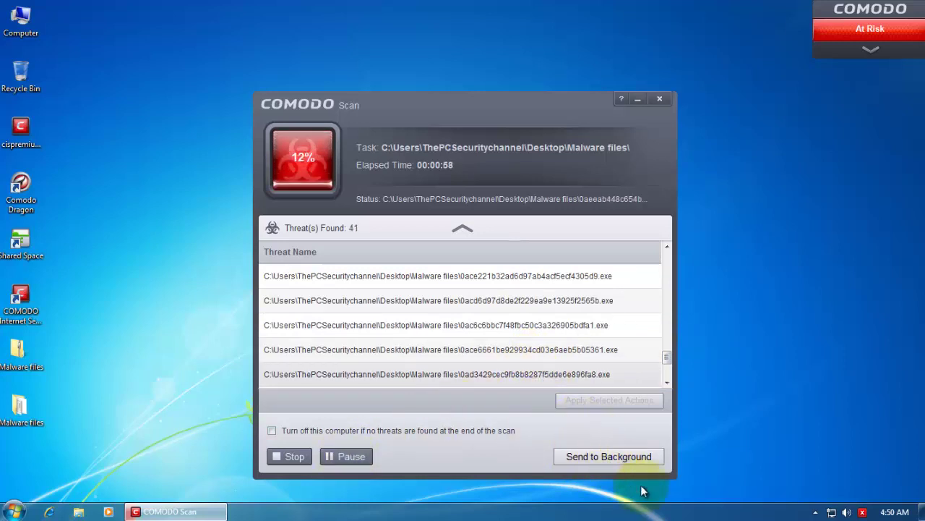
{"action": "scroll", "coordinate": [668, 361], "scroll_direction": "down", "scroll_amount": 4}
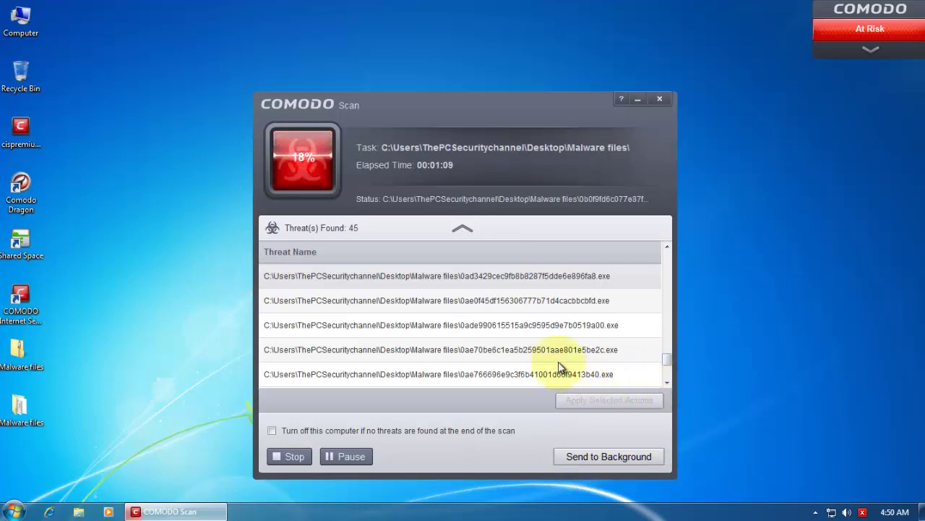
Shift the scan window slightly and keep checking the threat list until the scan has finished
{"action": "left_click_drag", "start_coordinate": [446, 115], "coordinate": [430, 102]}
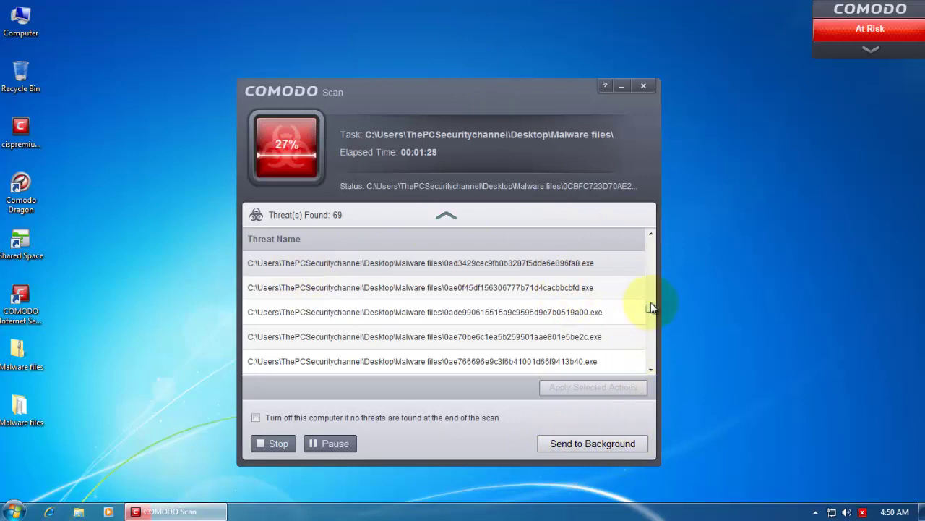
{"action": "left_click_drag", "start_coordinate": [652, 308], "coordinate": [653, 244]}
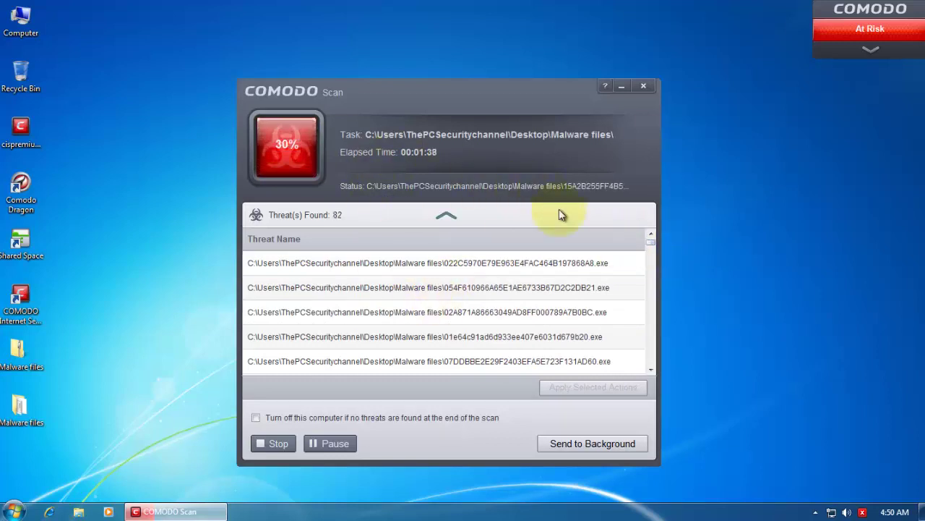
{"action": "scroll", "coordinate": [650, 250], "scroll_direction": "down", "scroll_amount": 1}
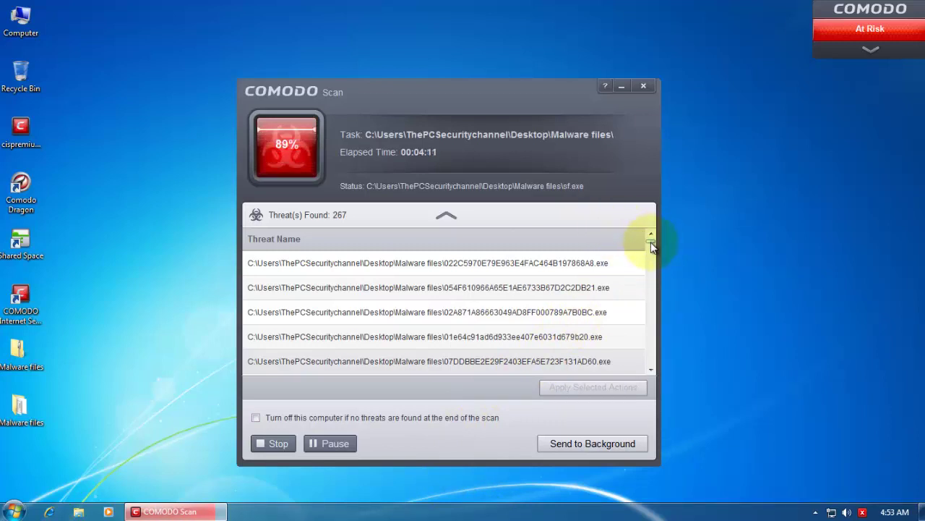
{"action": "mouse_move", "coordinate": [650, 246]}
{"action": "left_mouse_down"}
{"action": "mouse_move", "coordinate": [653, 372]}
{"action": "mouse_move", "coordinate": [646, 248]}
{"action": "left_mouse_up"}
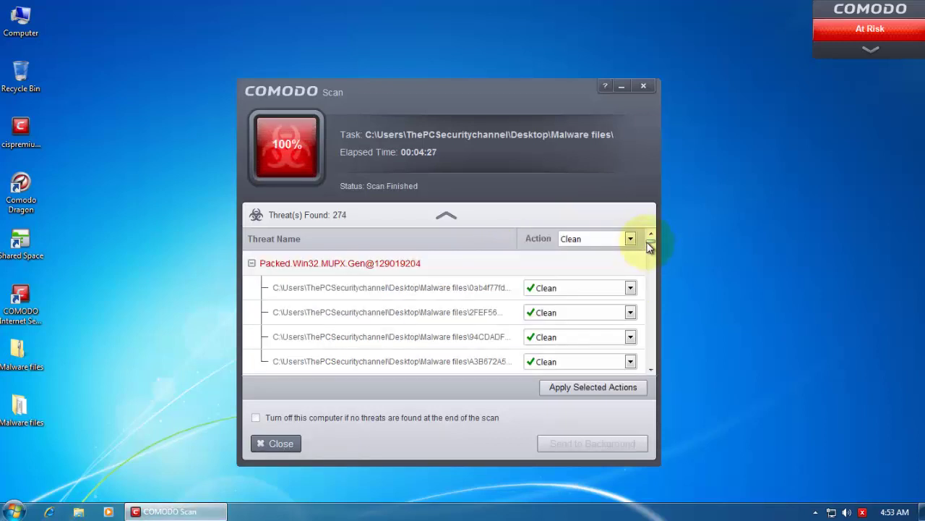
{"action": "left_click_drag", "start_coordinate": [653, 250], "coordinate": [630, 234]}
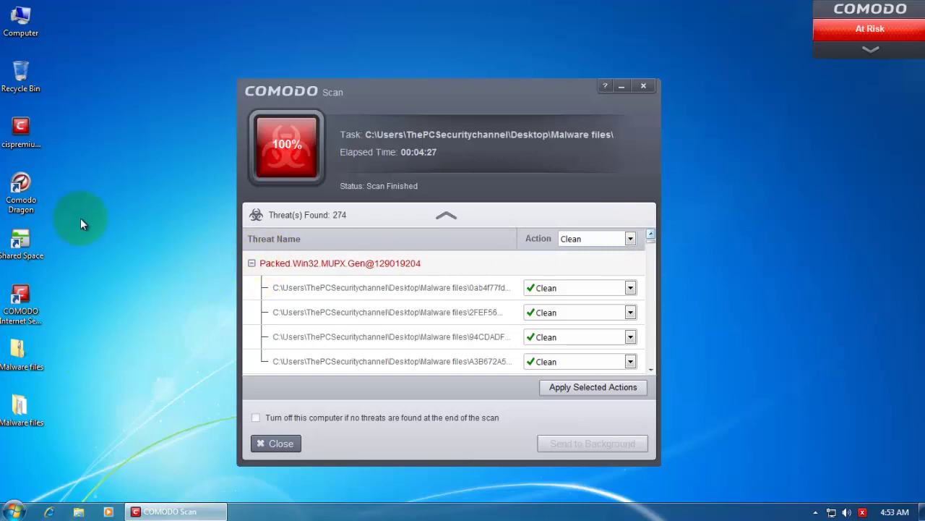
Look at the COMODO scan and sandbox options offered for the cispremium installer on the desktop, and return to the scan results
{"action": "right_click", "coordinate": [17, 135]}
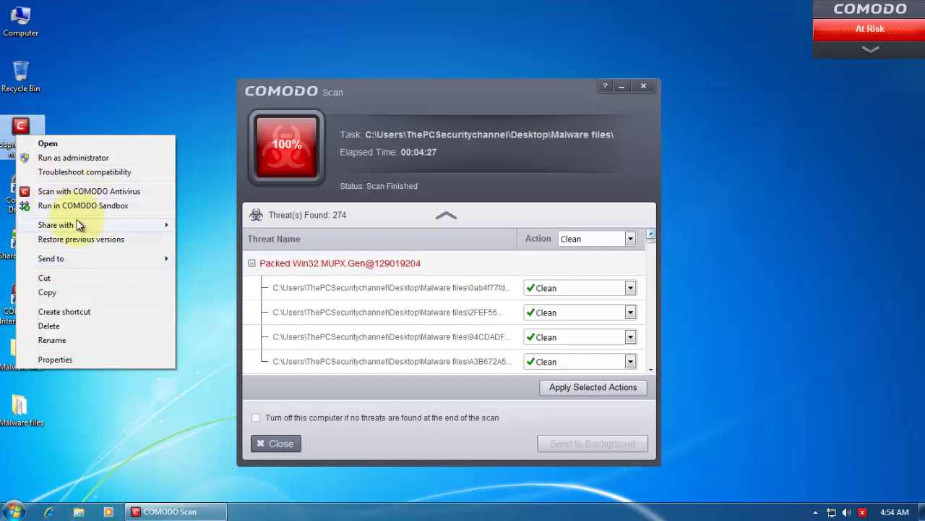
{"action": "mouse_move", "coordinate": [85, 223]}
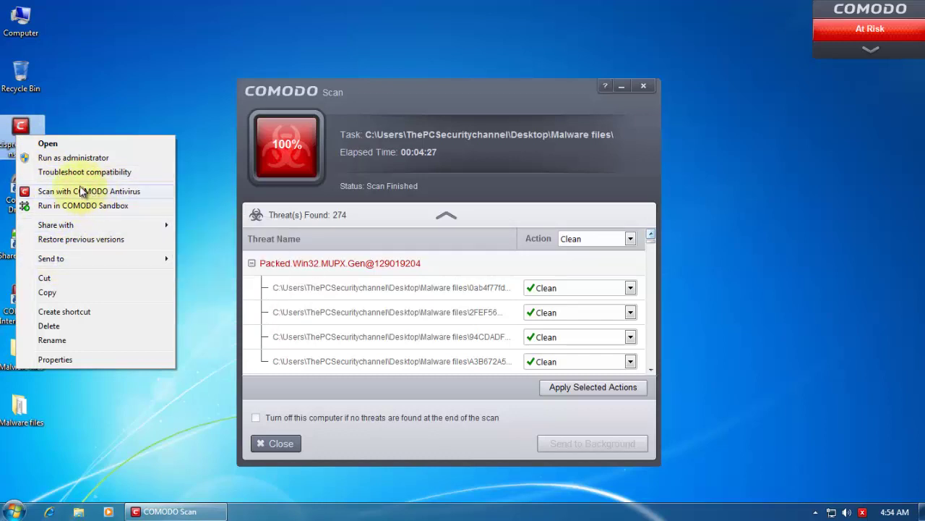
{"action": "left_click", "coordinate": [179, 112]}
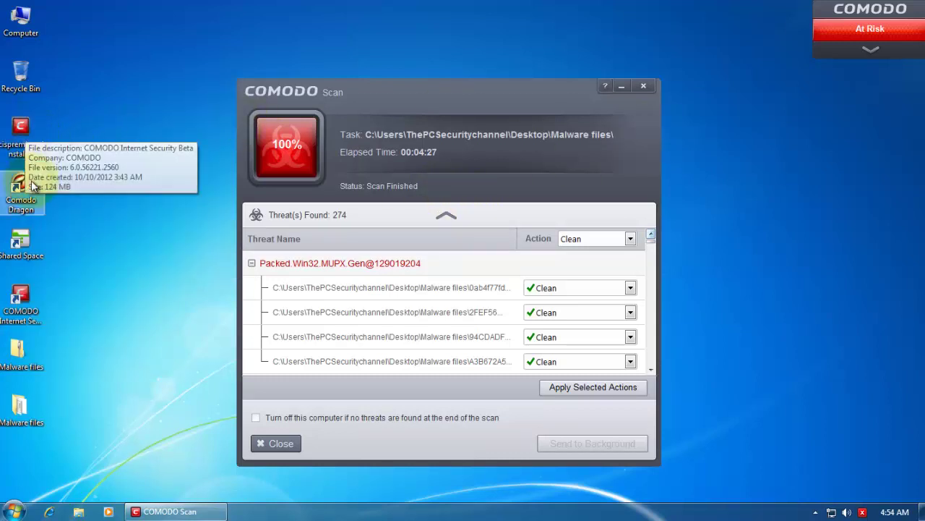
{"action": "left_click", "coordinate": [27, 141]}
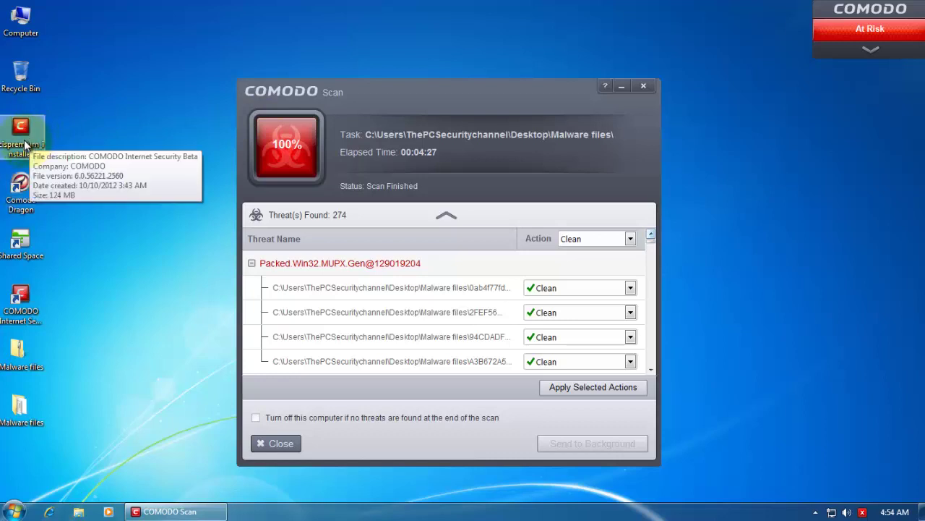
{"action": "right_click", "coordinate": [26, 142]}
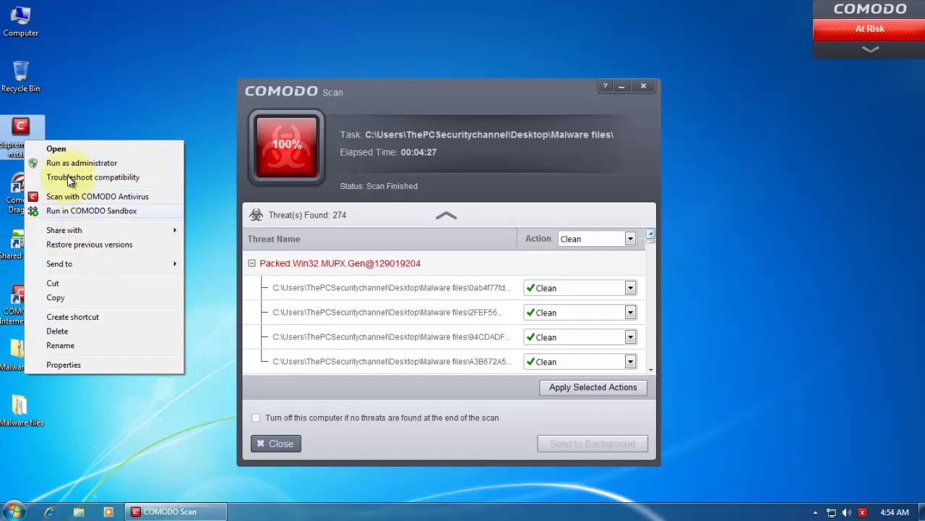
{"action": "left_click", "coordinate": [161, 101]}
{"action": "left_click", "coordinate": [451, 110]}
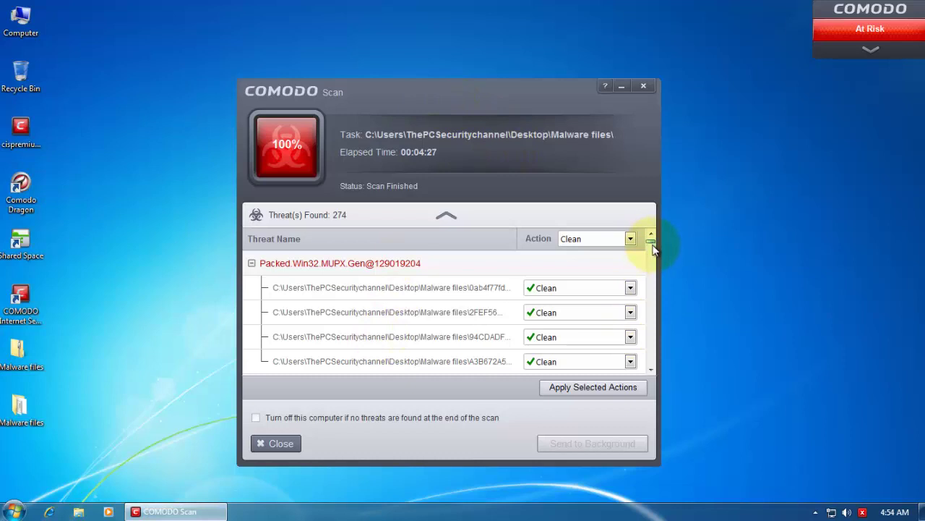
Review the grouped scan results and the actions available for the first Packed.Win32.MUPX.Gen file, leaving Clean selected
{"action": "left_click_drag", "start_coordinate": [653, 250], "coordinate": [543, 241]}
{"action": "scroll", "coordinate": [365, 297], "scroll_direction": "down", "scroll_amount": 3}
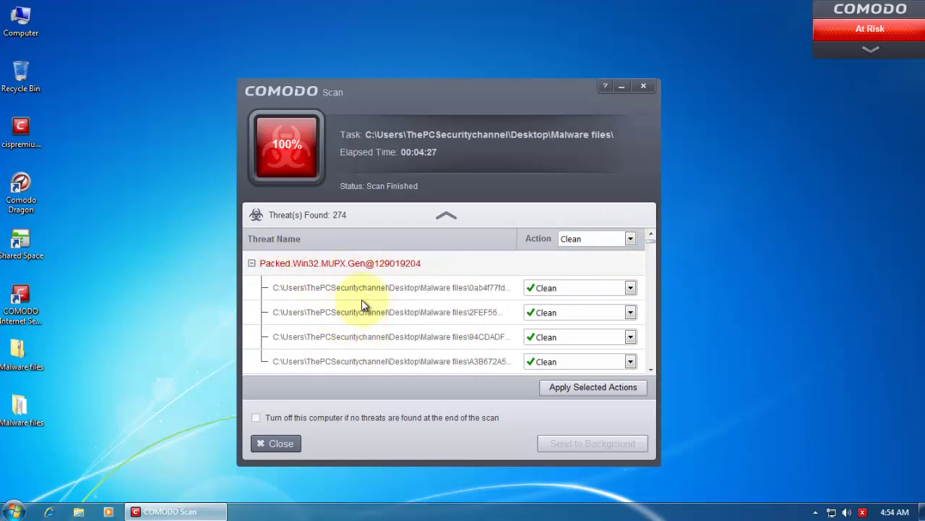
{"action": "scroll", "coordinate": [412, 335], "scroll_direction": "down", "scroll_amount": 2}
{"action": "scroll", "coordinate": [419, 335], "scroll_direction": "up", "scroll_amount": 3}
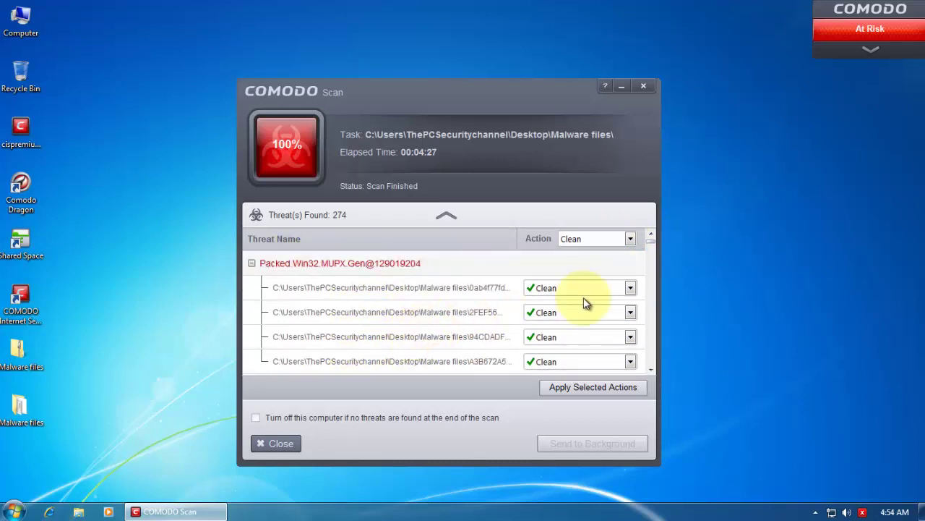
{"action": "left_click", "coordinate": [578, 288]}
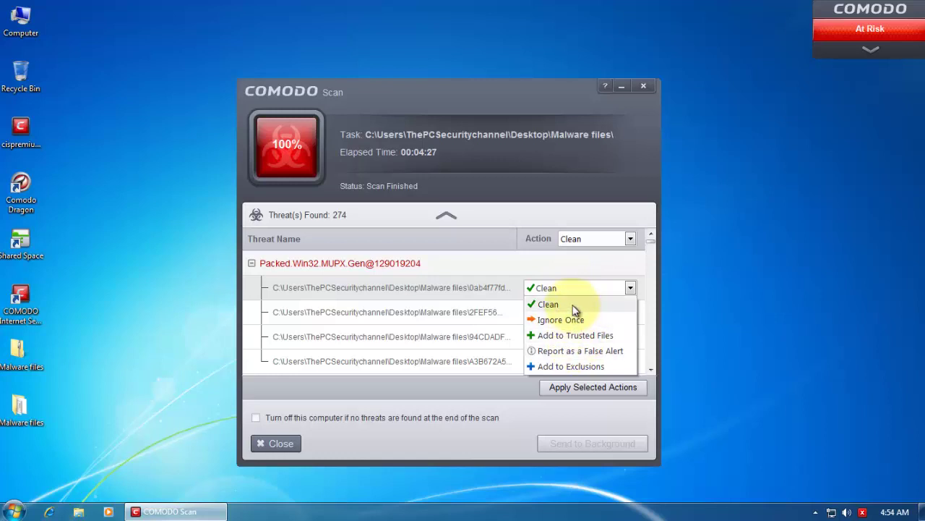
{"action": "left_click", "coordinate": [588, 267]}
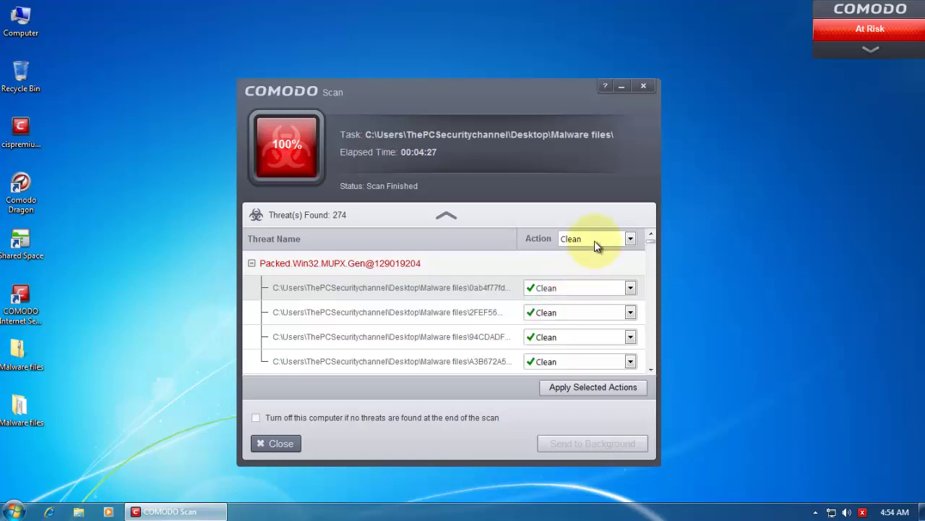
{"action": "left_click", "coordinate": [597, 242]}
{"action": "left_click", "coordinate": [595, 244]}
{"action": "left_click", "coordinate": [544, 289]}
{"action": "left_click", "coordinate": [544, 289]}
{"action": "left_click", "coordinate": [583, 288]}
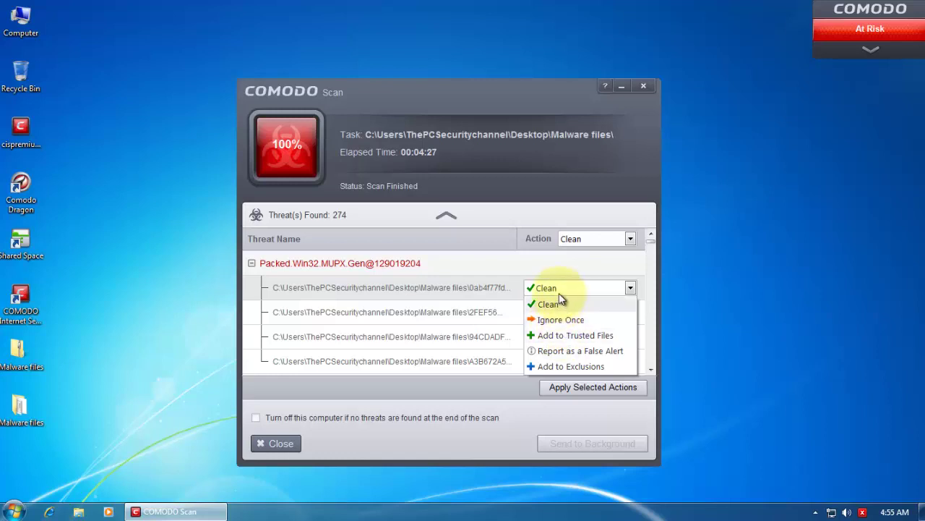
{"action": "left_click", "coordinate": [630, 288]}
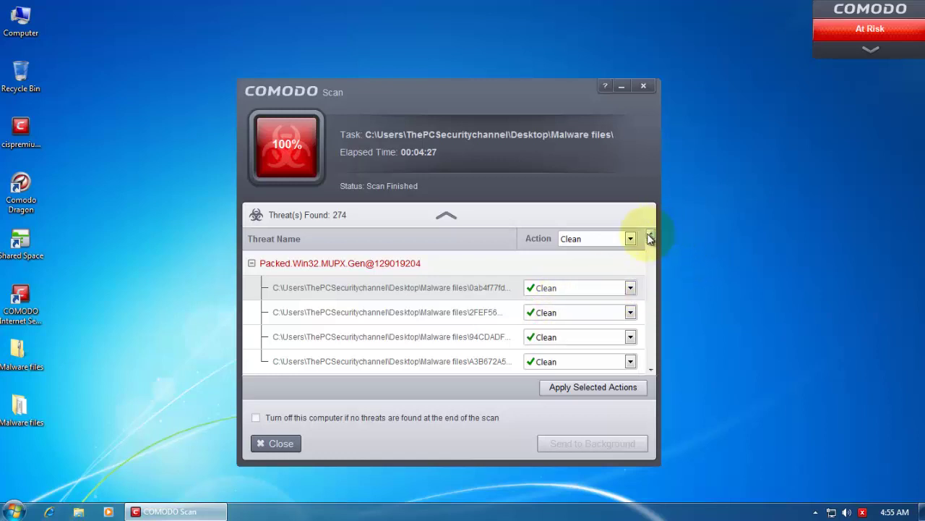
Apply the Clean action to all detected threats and check the status of the entries throughout the list
{"action": "left_click_drag", "start_coordinate": [650, 243], "coordinate": [638, 374]}
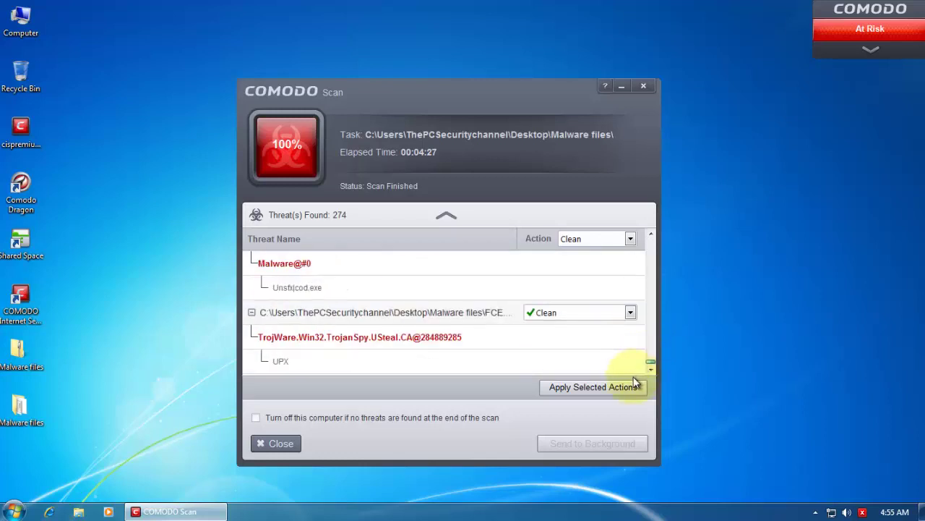
{"action": "left_click", "coordinate": [576, 389]}
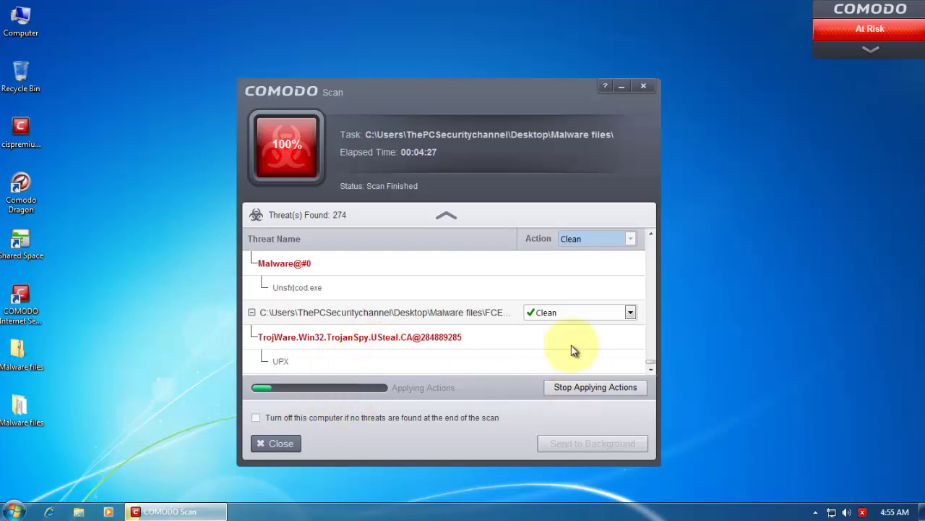
{"action": "mouse_move", "coordinate": [651, 356]}
{"action": "left_mouse_down"}
{"action": "mouse_move", "coordinate": [648, 314]}
{"action": "mouse_move", "coordinate": [650, 368]}
{"action": "left_mouse_up"}
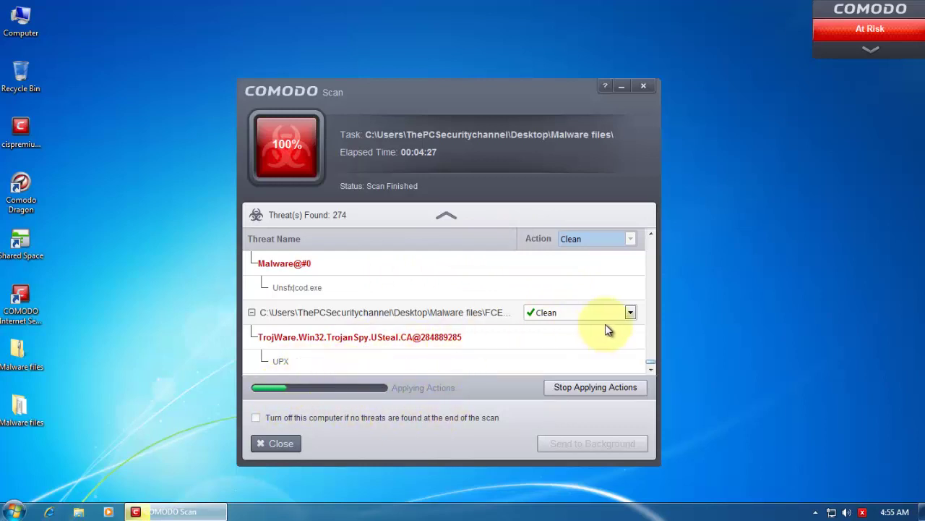
{"action": "left_click_drag", "start_coordinate": [650, 365], "coordinate": [650, 345]}
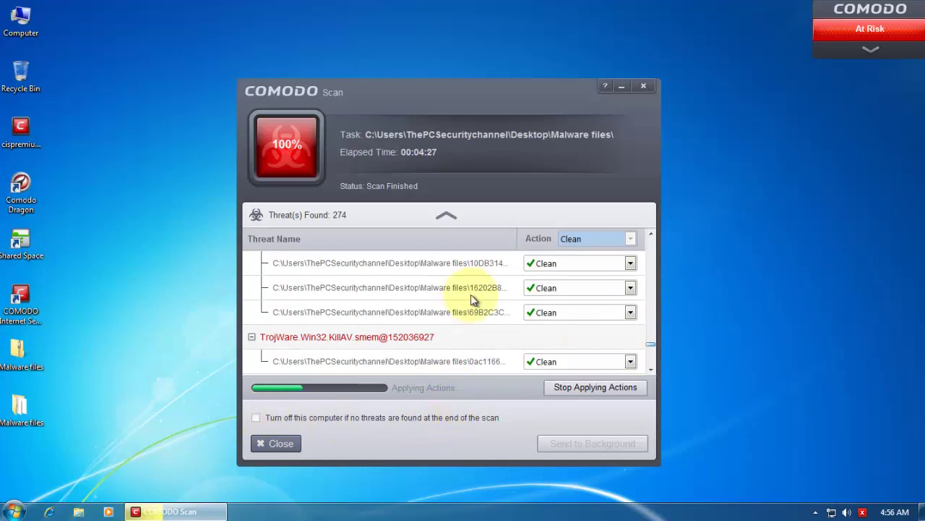
{"action": "left_click_drag", "start_coordinate": [652, 348], "coordinate": [650, 250]}
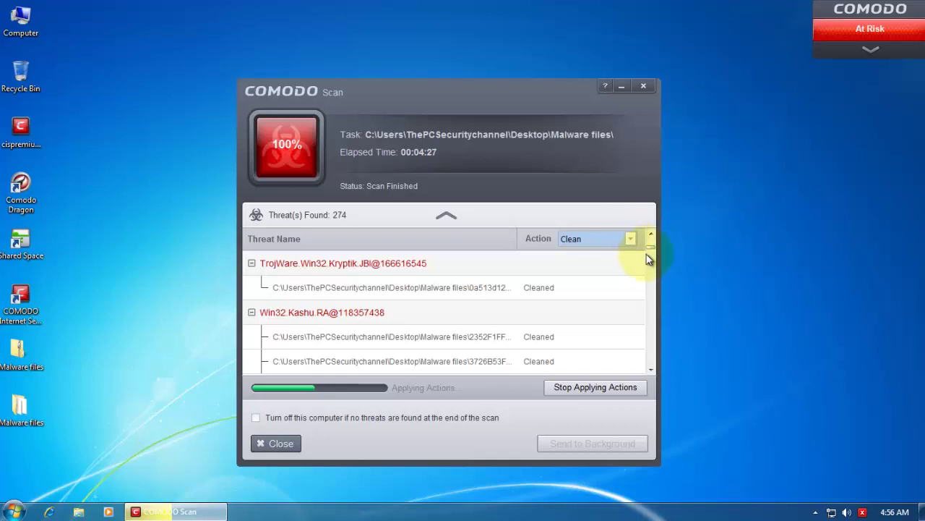
{"action": "left_click_drag", "start_coordinate": [649, 249], "coordinate": [678, 380]}
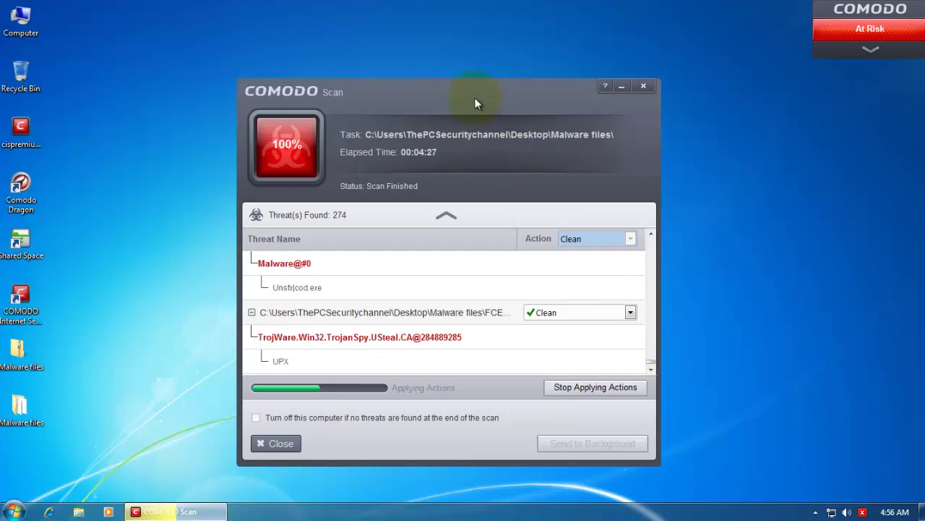
Keep checking the Clean status throughout the threat list until the actions have been applied, and close the finished scan
{"action": "left_click_drag", "start_coordinate": [475, 104], "coordinate": [460, 82]}
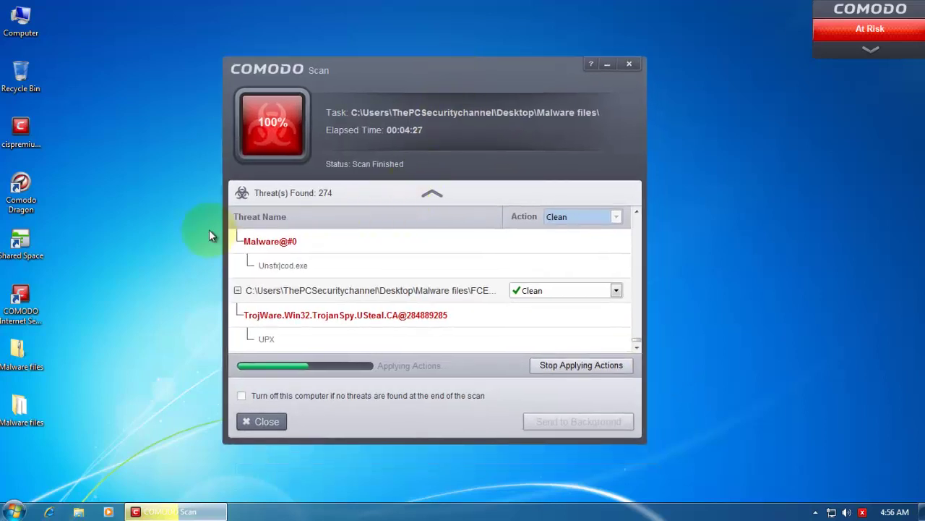
{"action": "left_click_drag", "start_coordinate": [639, 336], "coordinate": [643, 310]}
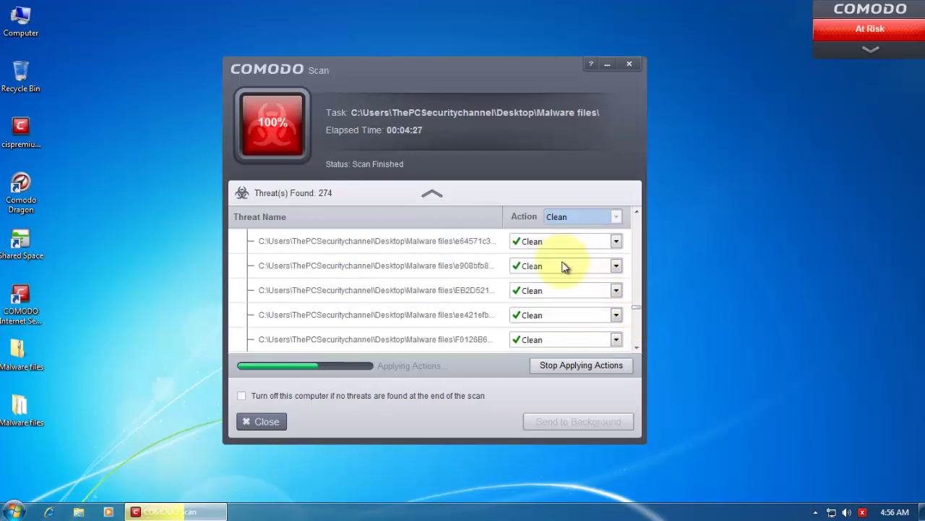
{"action": "left_click_drag", "start_coordinate": [363, 76], "coordinate": [388, 73]}
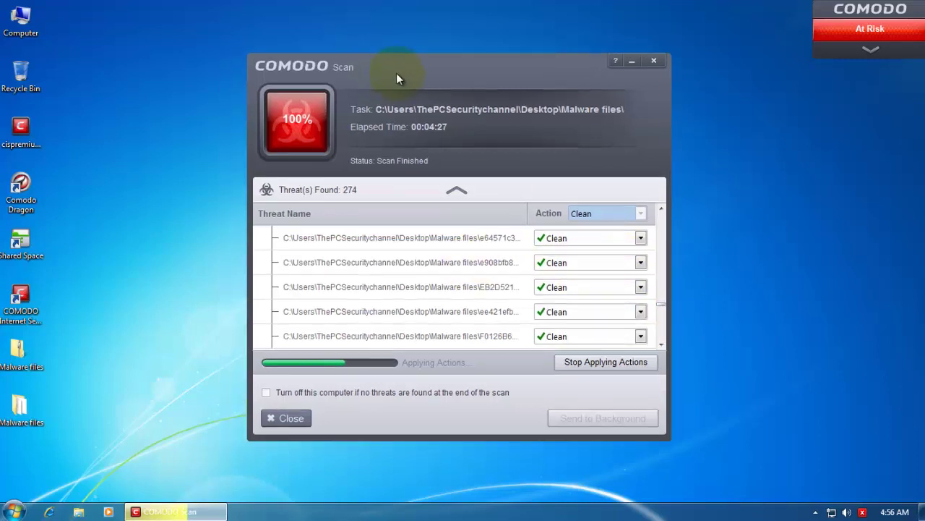
{"action": "left_click", "coordinate": [578, 263]}
{"action": "left_click", "coordinate": [578, 264]}
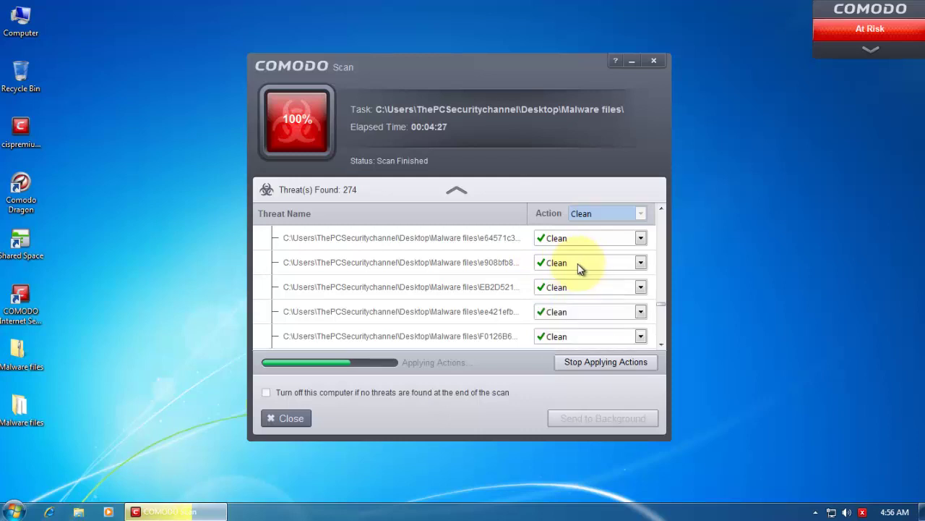
{"action": "left_click", "coordinate": [614, 239]}
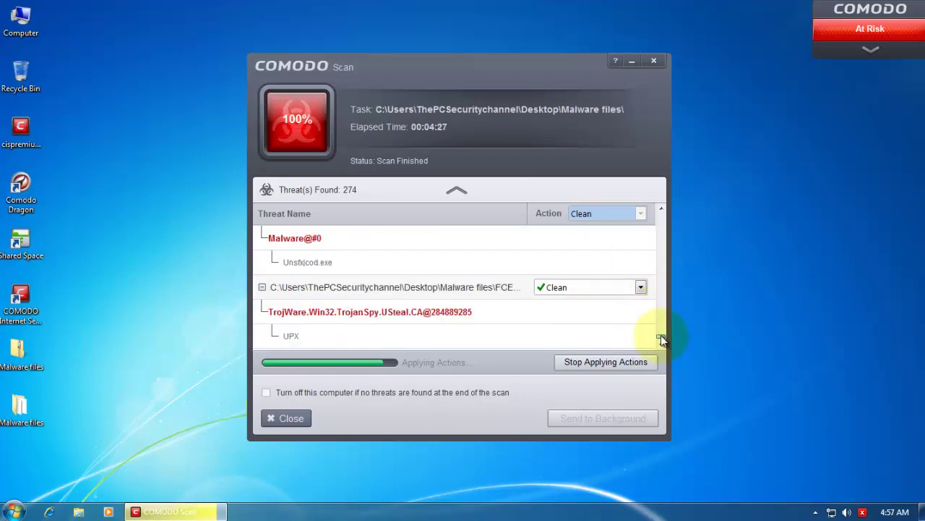
{"action": "mouse_move", "coordinate": [661, 335]}
{"action": "left_mouse_down"}
{"action": "mouse_move", "coordinate": [655, 295]}
{"action": "mouse_move", "coordinate": [655, 318]}
{"action": "left_mouse_up"}
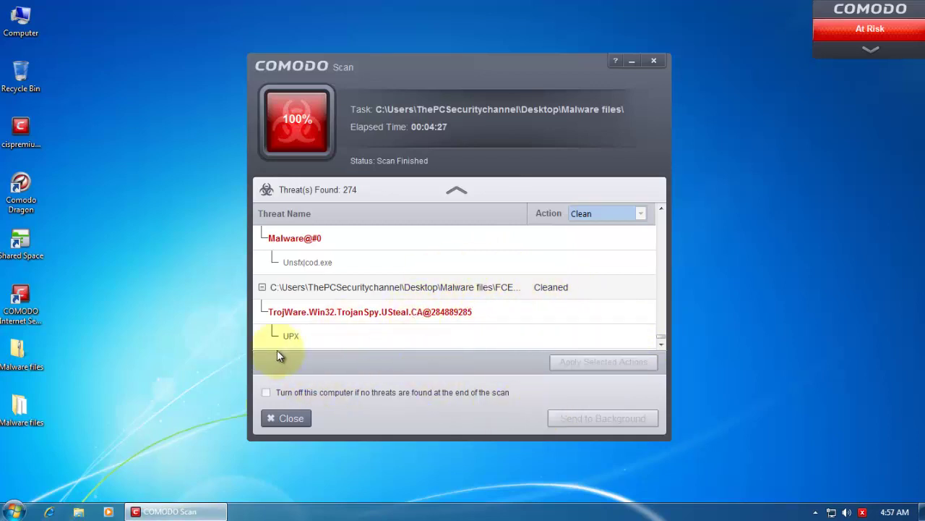
{"action": "left_click", "coordinate": [274, 418]}
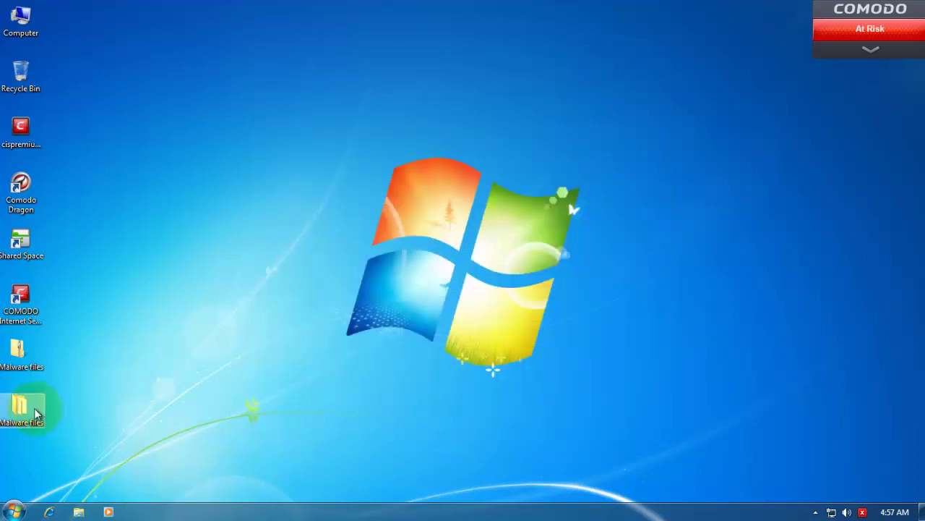
Glance at the desktop widget's expanded details and turn COMODO's antivirus protection back on
{"action": "left_click", "coordinate": [874, 50]}
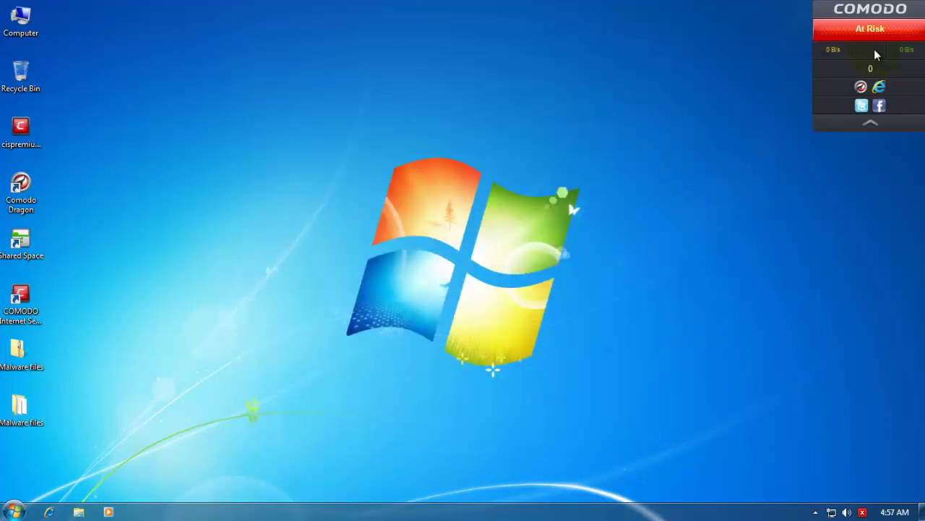
{"action": "left_click", "coordinate": [868, 123]}
{"action": "right_click", "coordinate": [867, 512]}
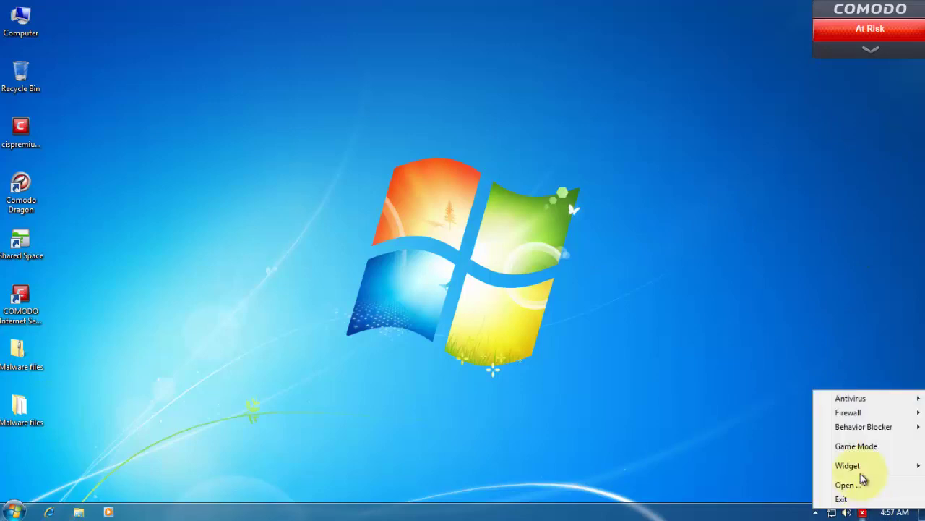
{"action": "mouse_move", "coordinate": [852, 399]}
{"action": "left_click", "coordinate": [795, 402]}
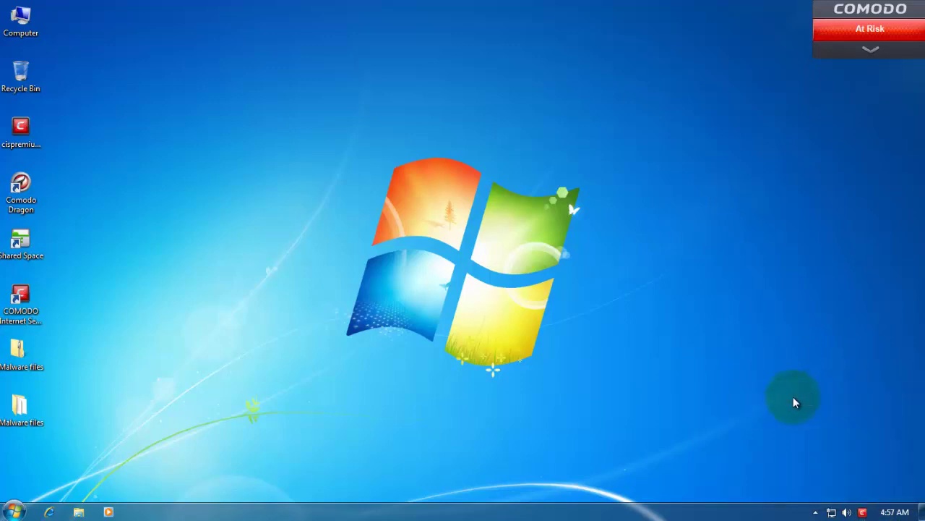
Look through COMODO's quick options for the widget and the firewall without changing any setting
{"action": "right_click", "coordinate": [867, 513]}
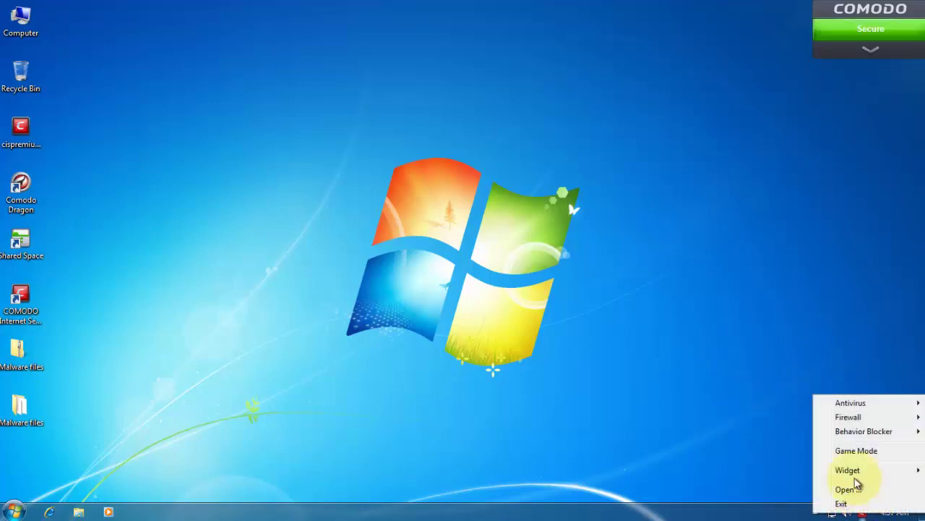
{"action": "mouse_move", "coordinate": [853, 476]}
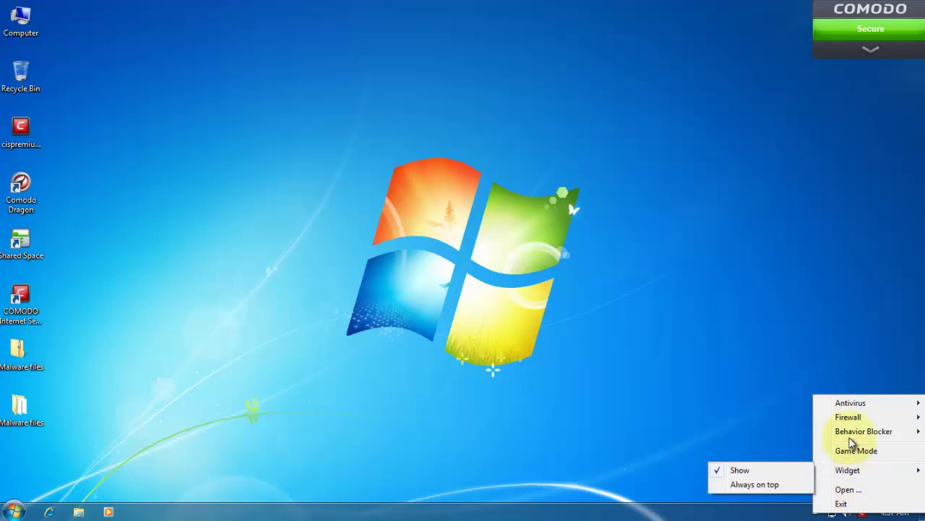
{"action": "mouse_move", "coordinate": [852, 420]}
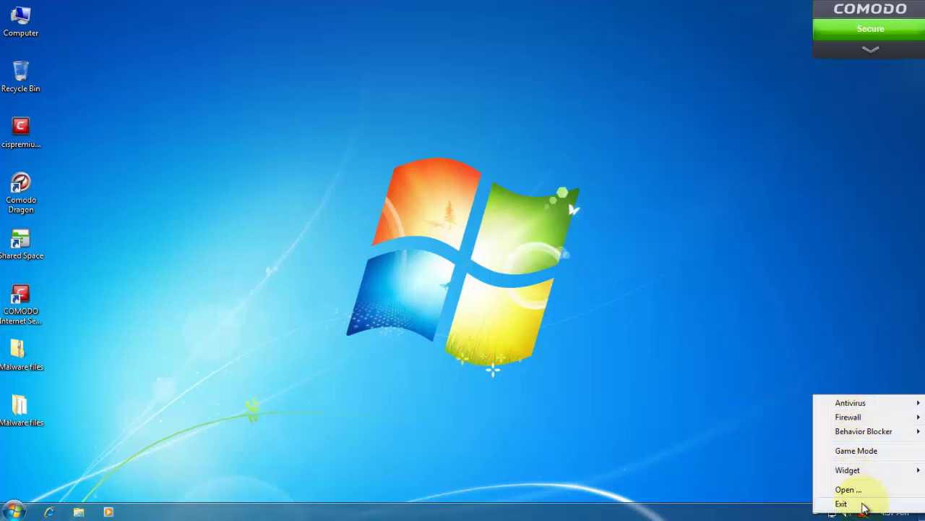
{"action": "left_click", "coordinate": [583, 345]}
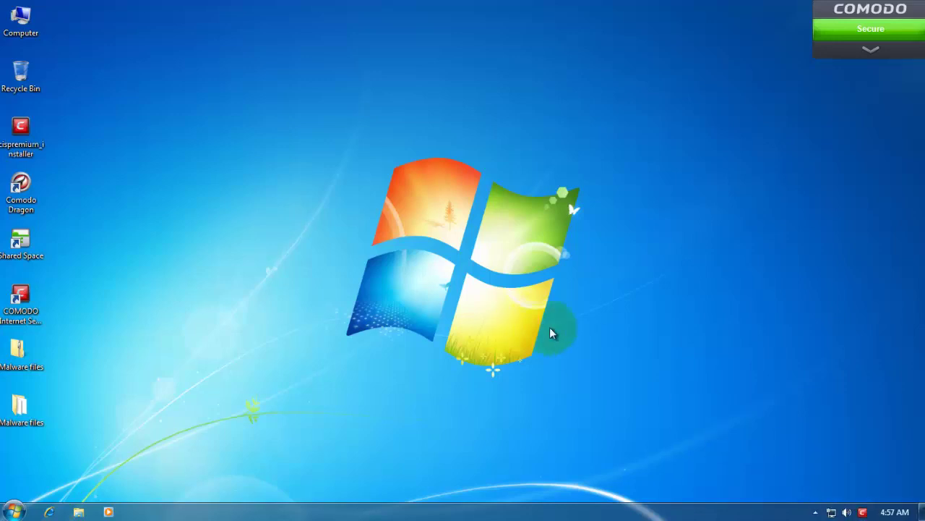
Open the extracted Malware files folder on the desktop and check how many samples remain after cleaning
{"action": "double_click", "coordinate": [20, 406]}
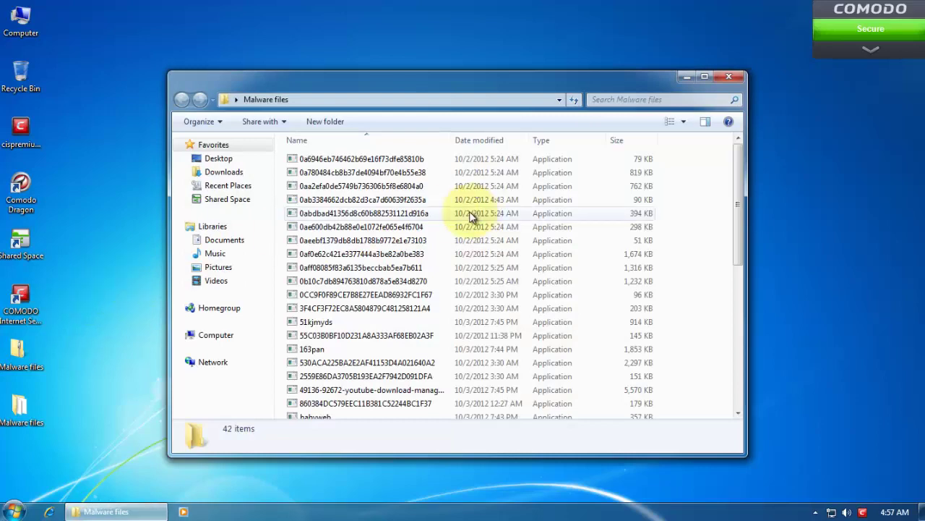
{"action": "scroll", "coordinate": [471, 207], "scroll_direction": "down", "scroll_amount": 7}
{"action": "left_click", "coordinate": [32, 411]}
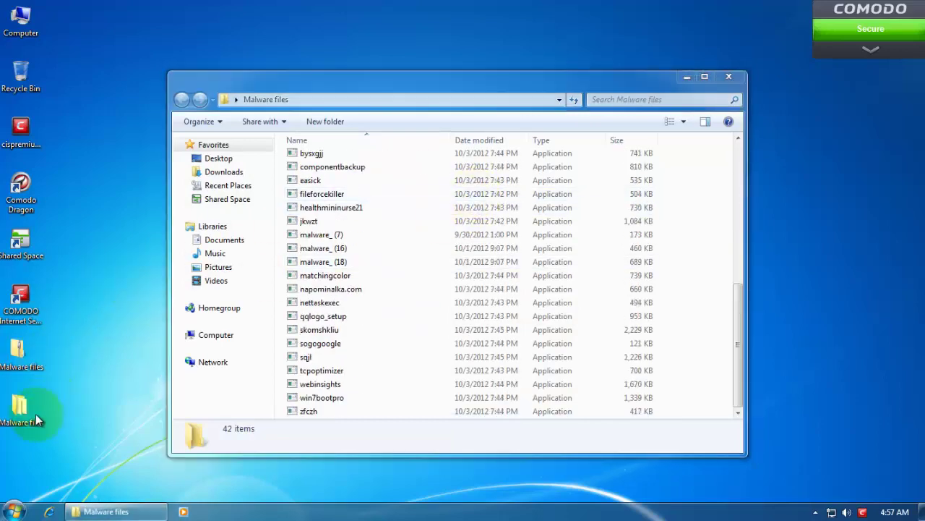
{"action": "left_click", "coordinate": [103, 370]}
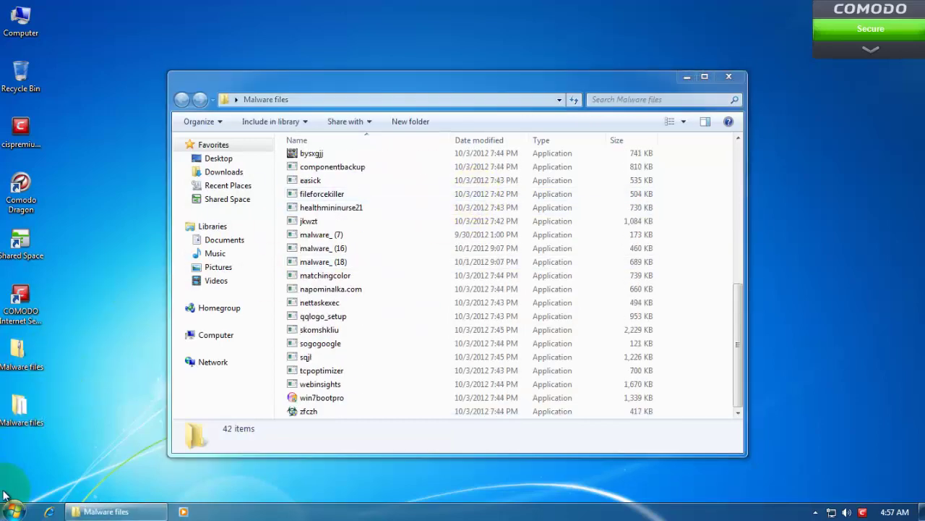
Open Calculator and look inside the zipped Malware files archive, closing the archive window again
{"action": "left_click", "coordinate": [13, 510]}
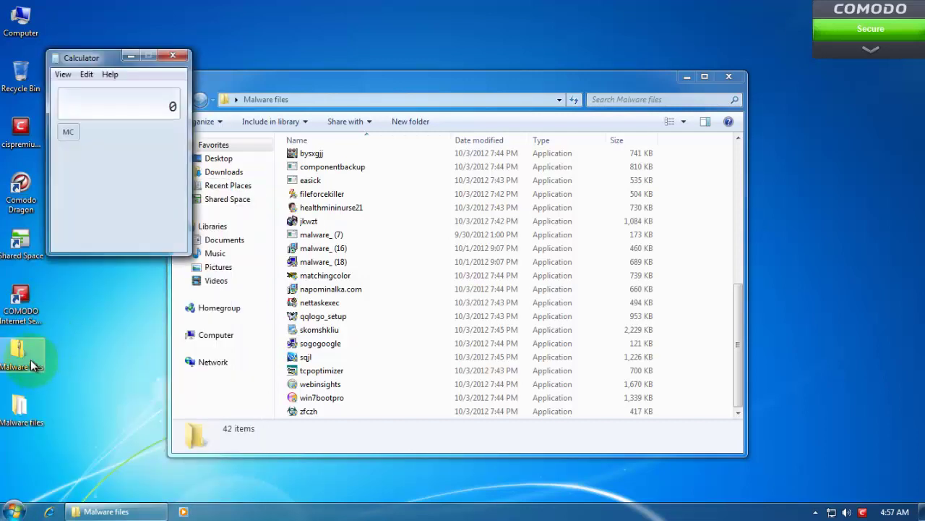
{"action": "double_click", "coordinate": [29, 361]}
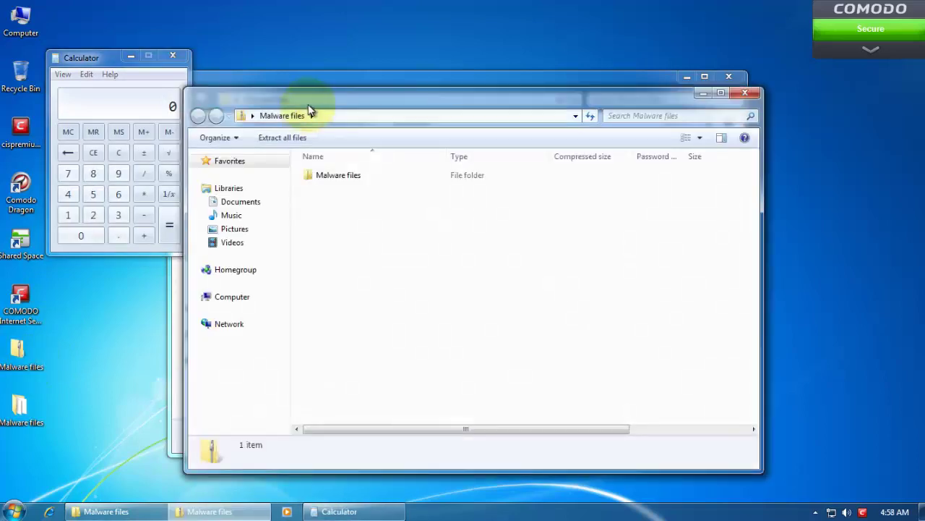
{"action": "left_click", "coordinate": [325, 178]}
{"action": "double_click", "coordinate": [326, 177]}
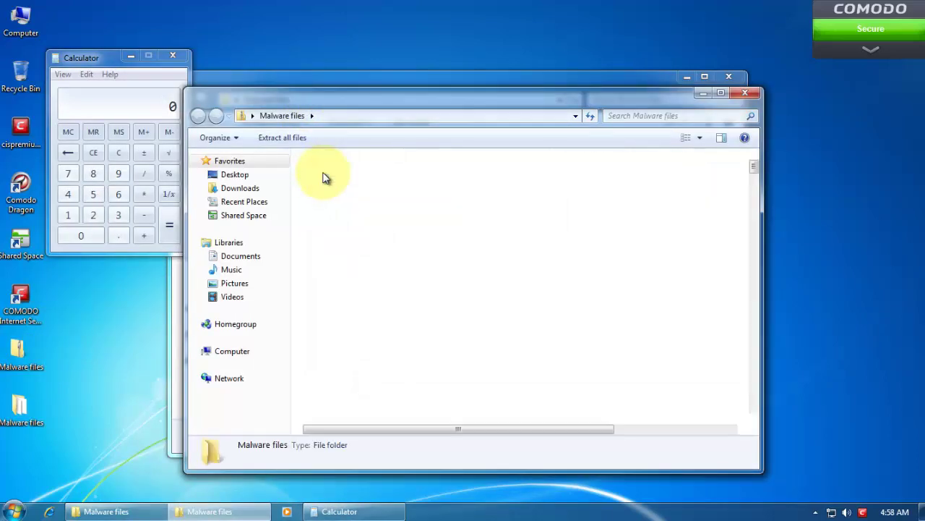
{"action": "left_click", "coordinate": [745, 93]}
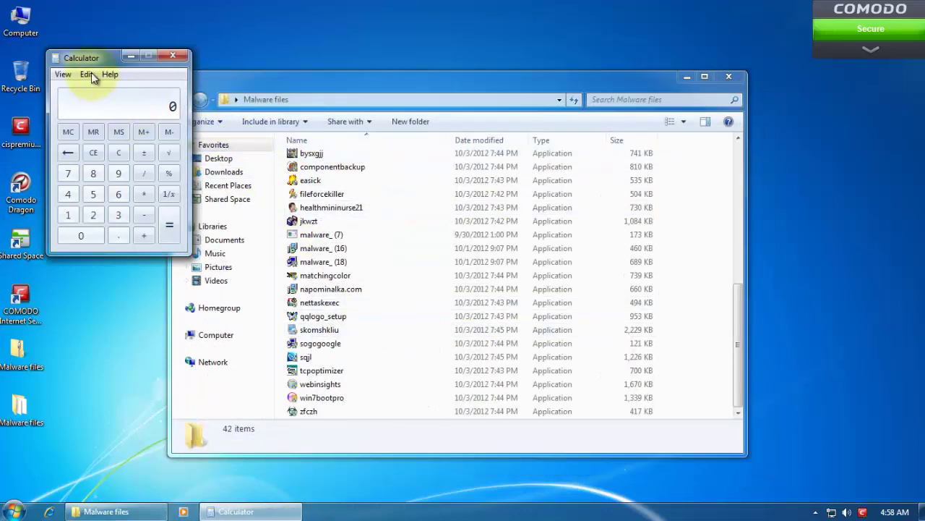
Calculate the share of samples removed as the difference 314 - 42 divided by 314, and close Calculator
{"action": "left_click_drag", "start_coordinate": [90, 60], "coordinate": [162, 85]}
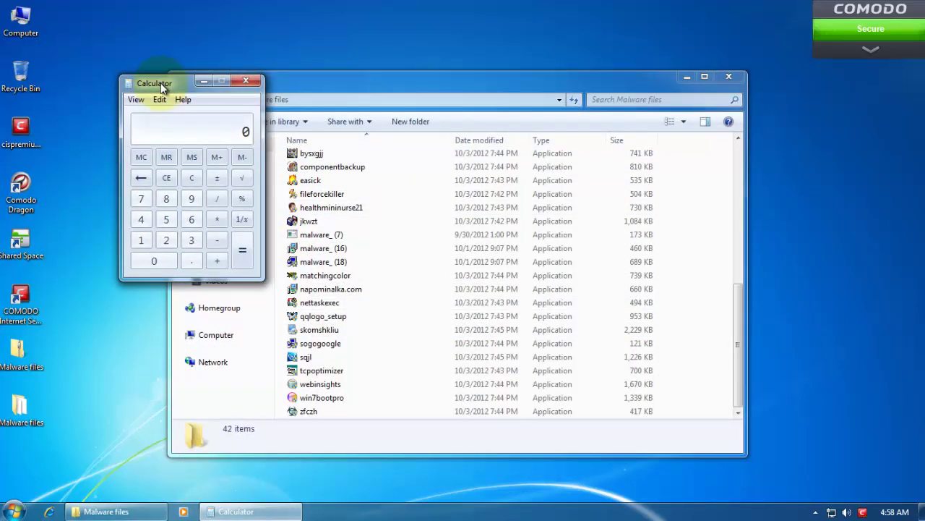
{"action": "type", "text": "314-"}
{"action": "key", "text": "Return"}
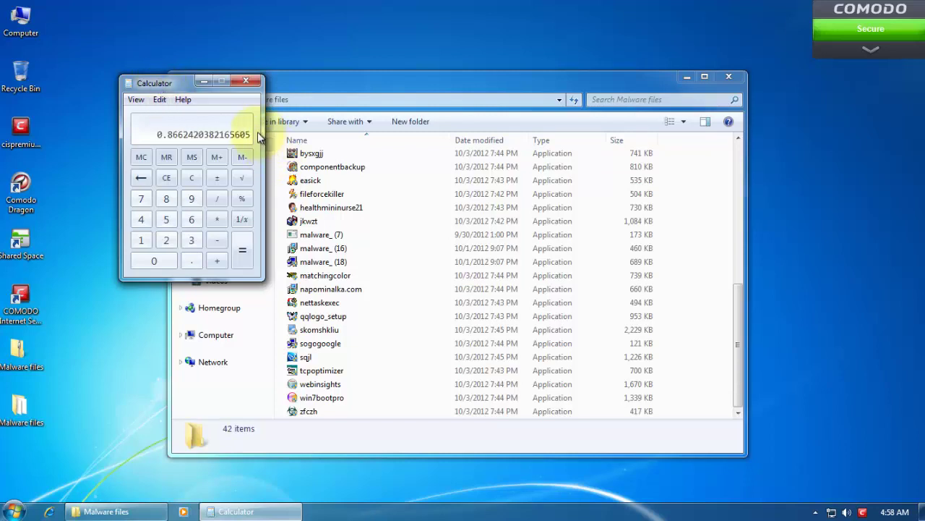
{"action": "left_click", "coordinate": [245, 82]}
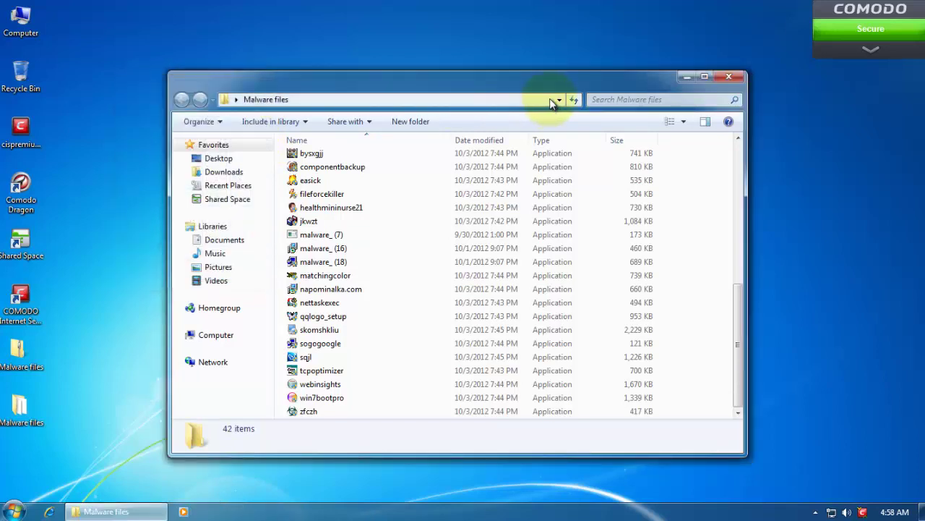
Maximize the Malware files folder and review the remaining samples from the start of the list
{"action": "left_click", "coordinate": [702, 78]}
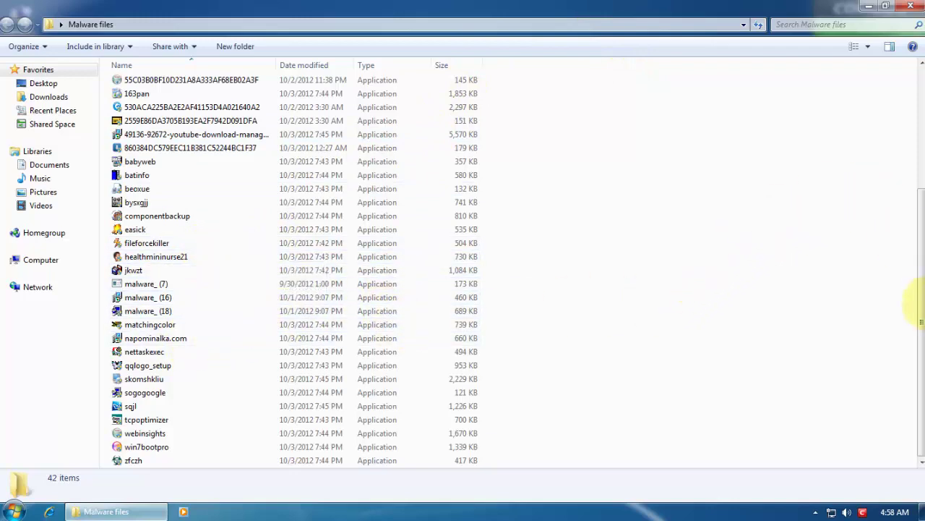
{"action": "left_click_drag", "start_coordinate": [920, 322], "coordinate": [911, 141]}
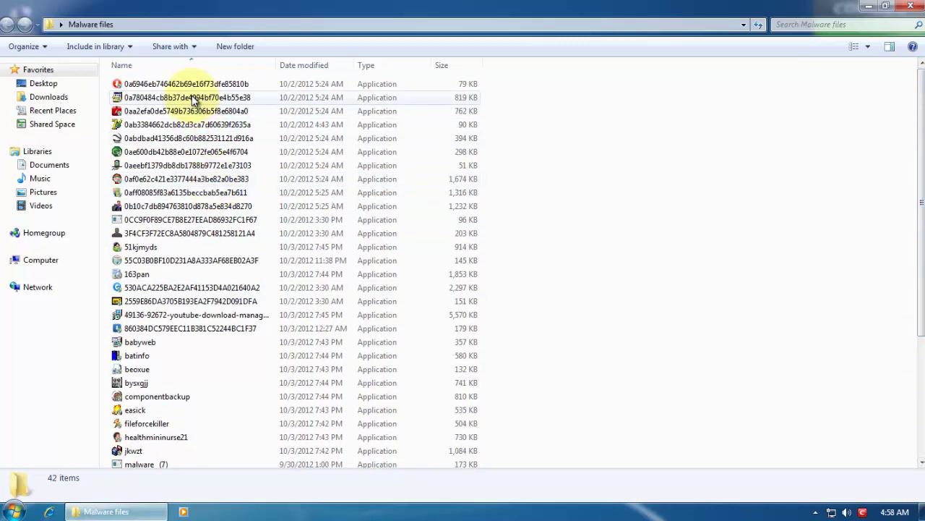
Open COMODO's main window and check whether the Behavior Blocker is enabled
{"action": "left_click", "coordinate": [862, 512]}
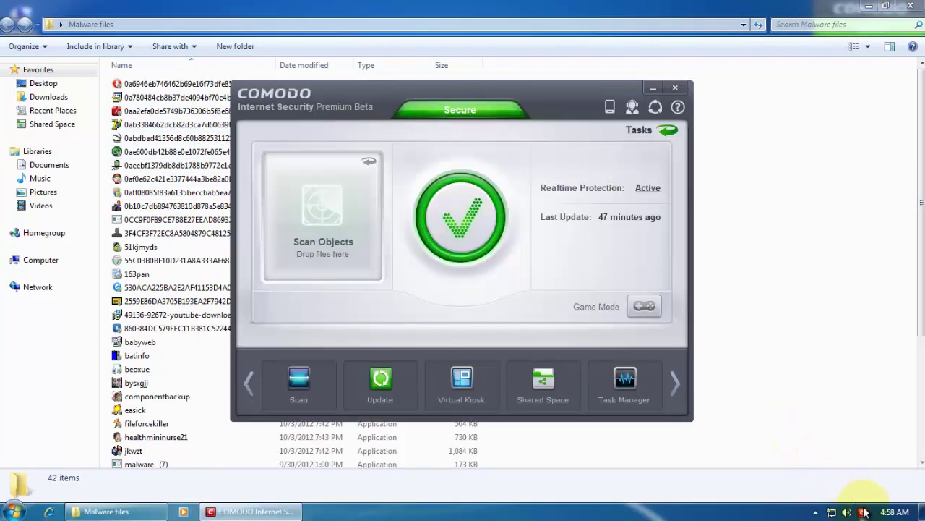
{"action": "right_click", "coordinate": [862, 512]}
{"action": "mouse_move", "coordinate": [853, 430]}
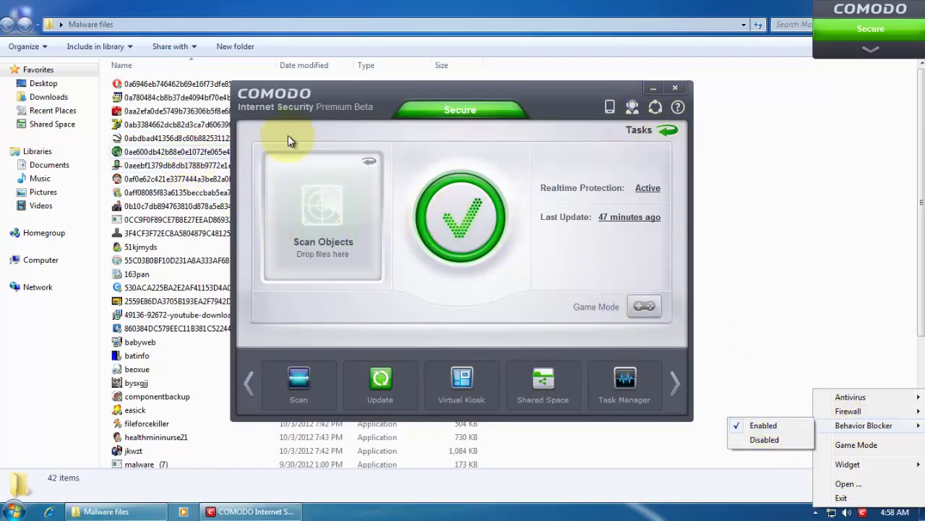
Scan the first remaining sample, 0a6946eb746462b69e16f73dfe85810b, with Scan Objects beside the file list and close the finished scan
{"action": "left_click_drag", "start_coordinate": [411, 96], "coordinate": [504, 61]}
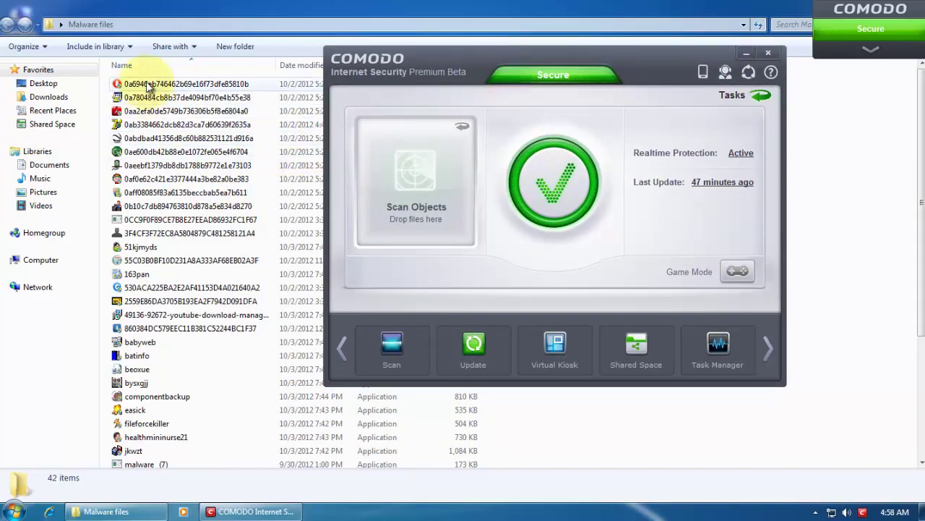
{"action": "left_click_drag", "start_coordinate": [148, 85], "coordinate": [417, 206]}
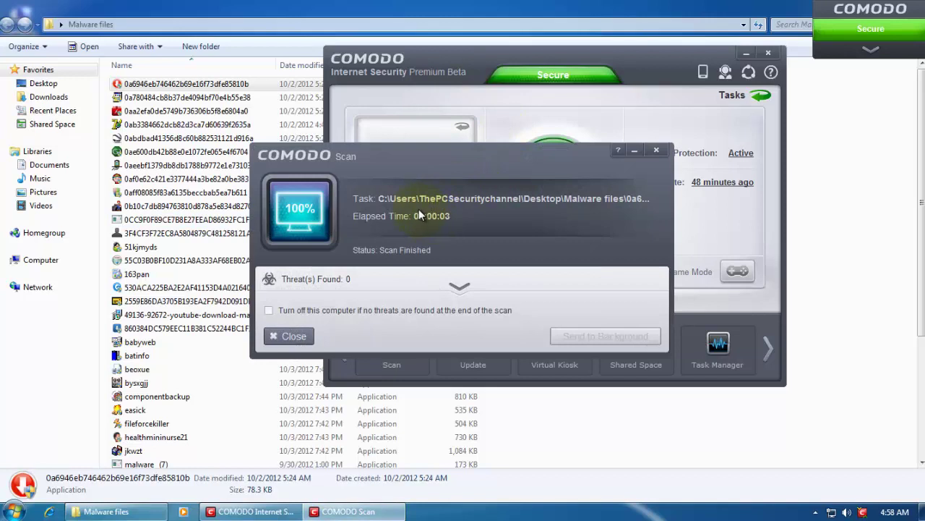
{"action": "left_click", "coordinate": [657, 152]}
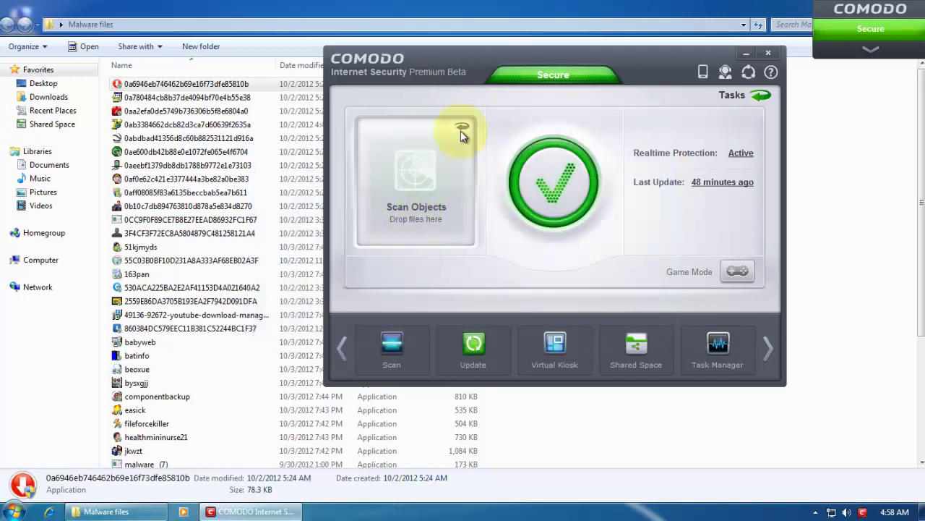
Switch the file drop area to Sandbox Objects and browse the available Firewall Tasks and Sandbox Tasks
{"action": "left_click", "coordinate": [463, 129]}
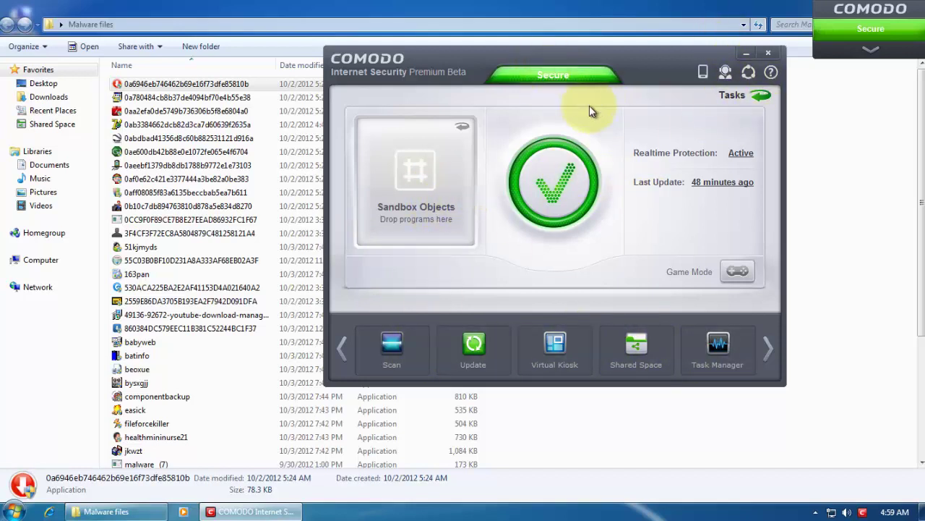
{"action": "left_click", "coordinate": [734, 96]}
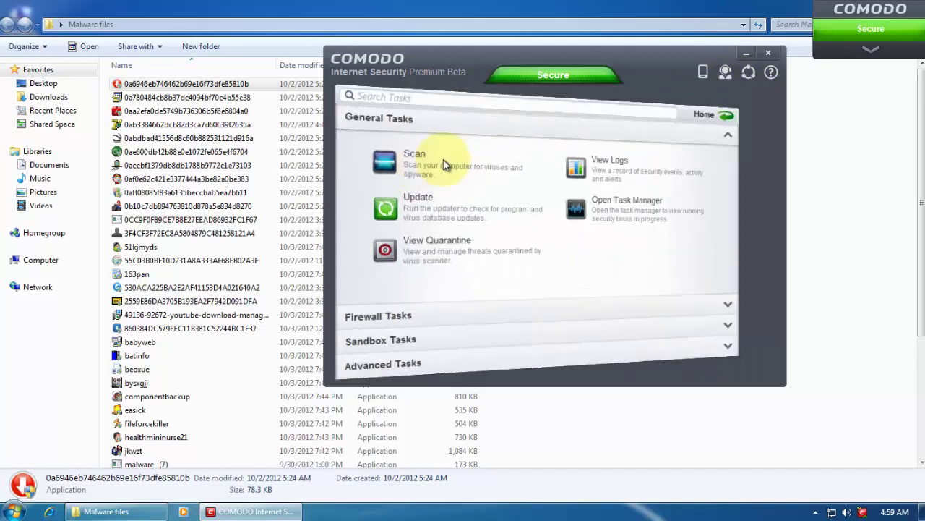
{"action": "left_click", "coordinate": [407, 319]}
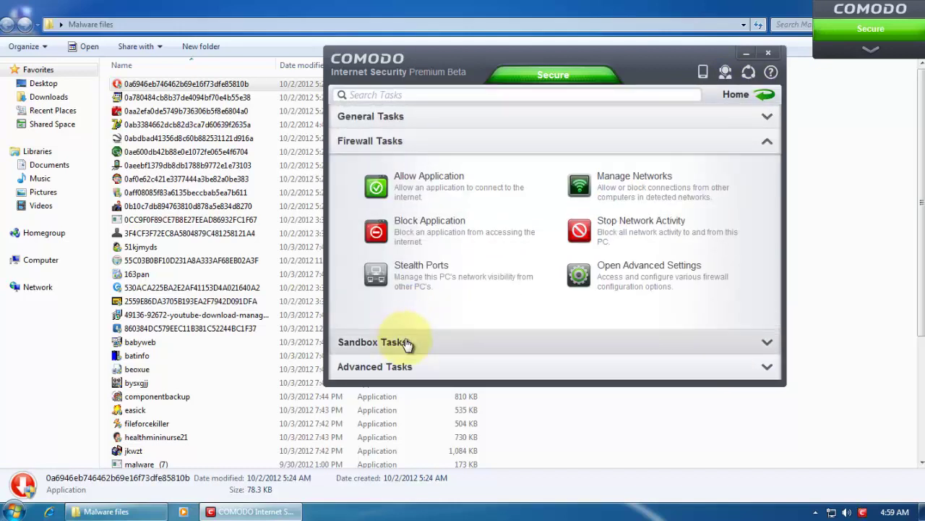
{"action": "left_click", "coordinate": [407, 344]}
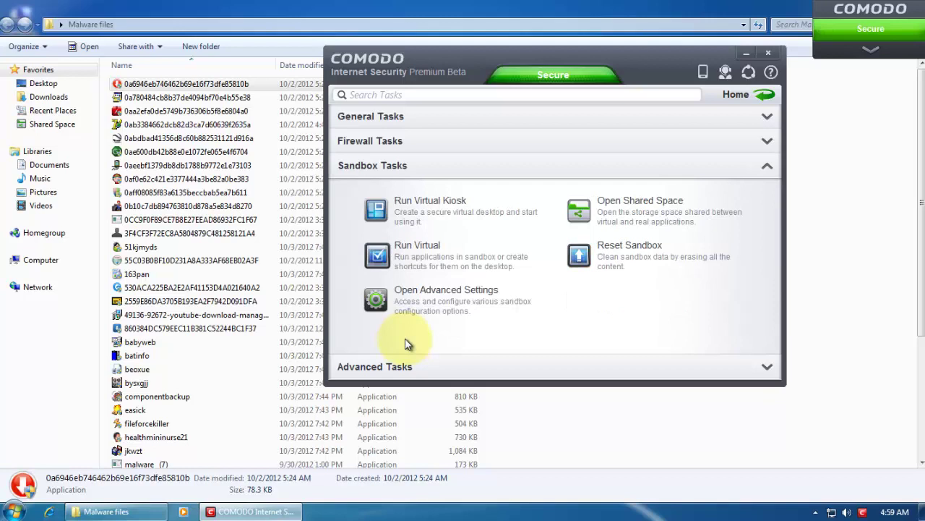
Inspect the Reset Sandbox dialog without erasing anything, and look over the Firewall Tasks and Sandbox Tasks
{"action": "left_click", "coordinate": [627, 255]}
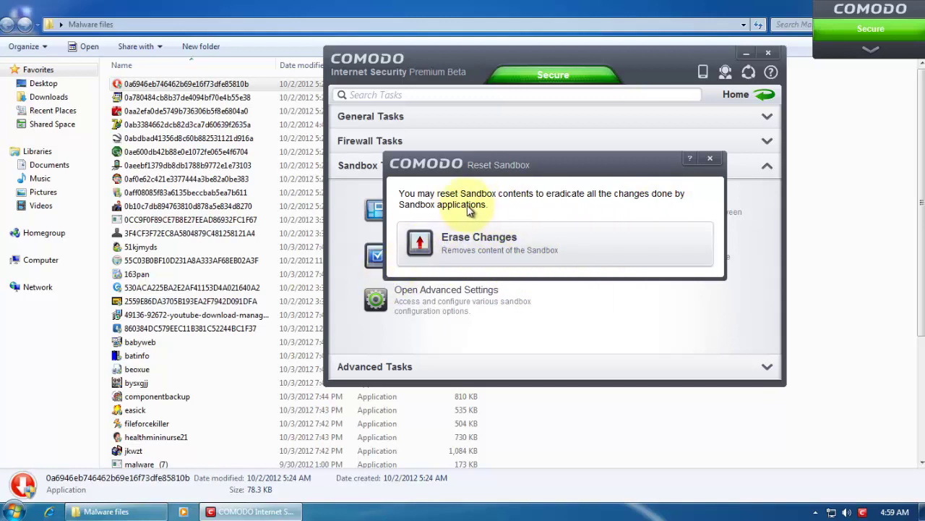
{"action": "left_click", "coordinate": [709, 159]}
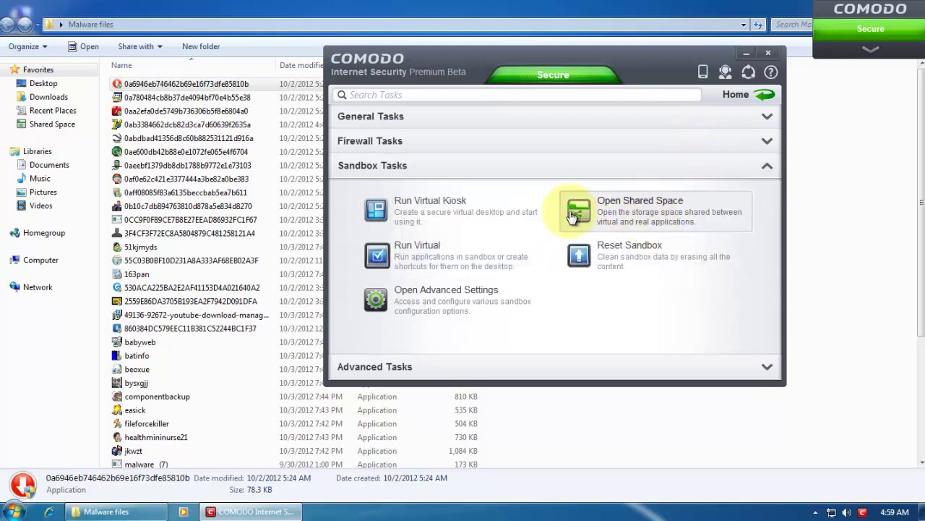
{"action": "left_click", "coordinate": [384, 143]}
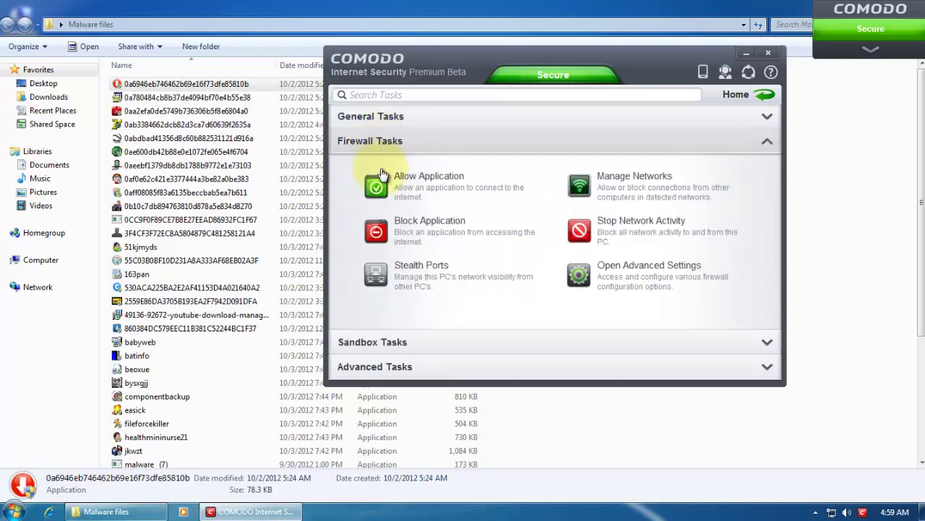
{"action": "left_click", "coordinate": [412, 348]}
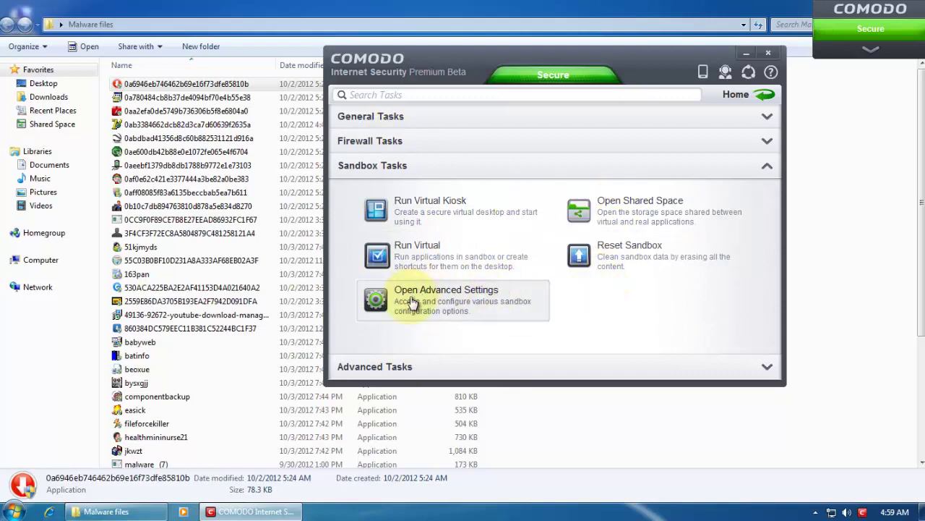
{"action": "left_click", "coordinate": [594, 258]}
{"action": "left_click", "coordinate": [710, 160]}
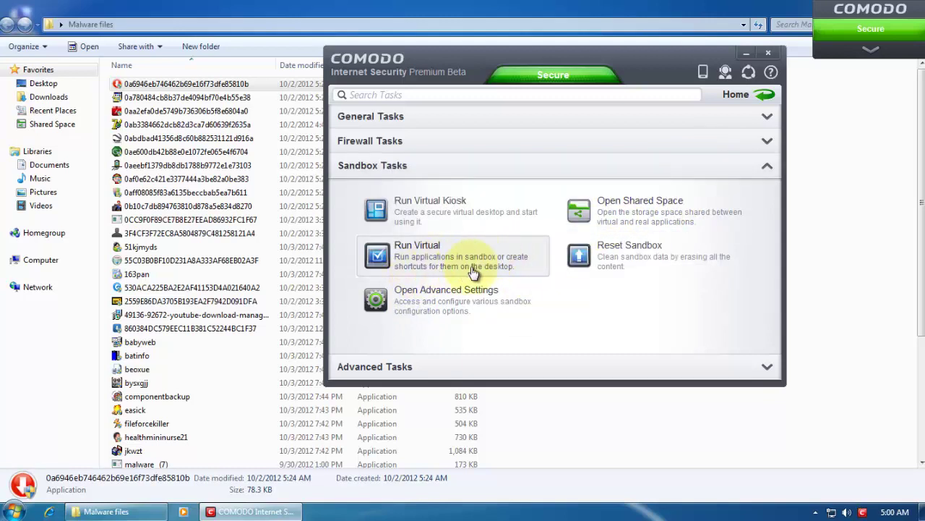
Review the Run Virtual options, the sandbox Advanced Settings and Reset Sandbox without changing anything, and close COMODO's main window
{"action": "left_click", "coordinate": [413, 263]}
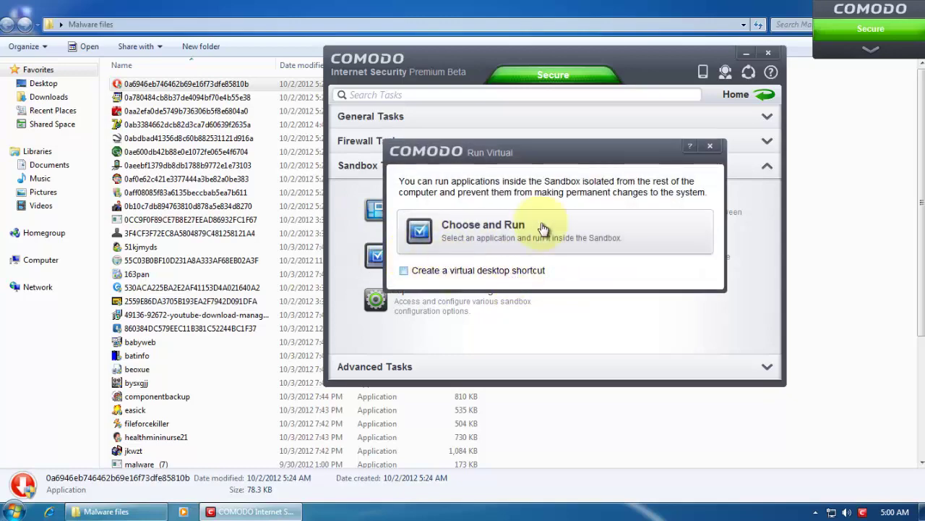
{"action": "left_click", "coordinate": [710, 149]}
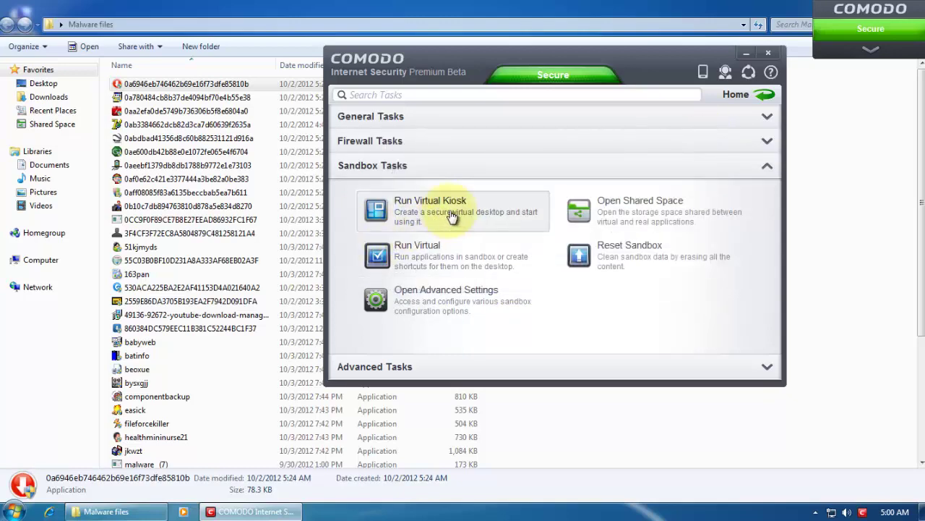
{"action": "left_click", "coordinate": [407, 297]}
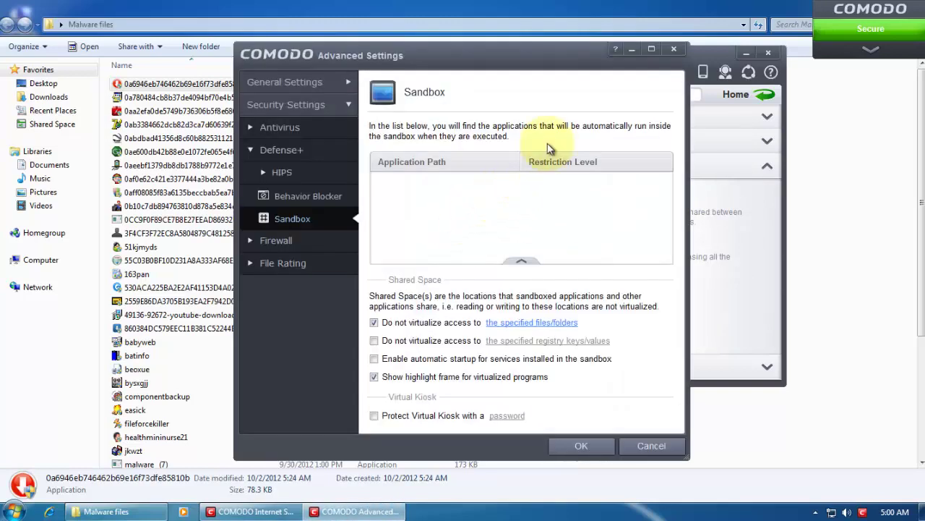
{"action": "left_click", "coordinate": [671, 51]}
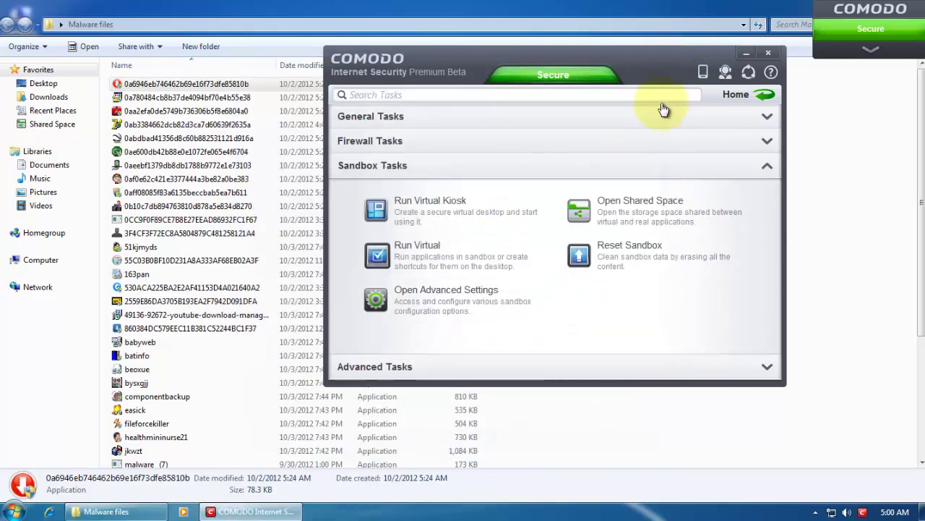
{"action": "left_click", "coordinate": [599, 261]}
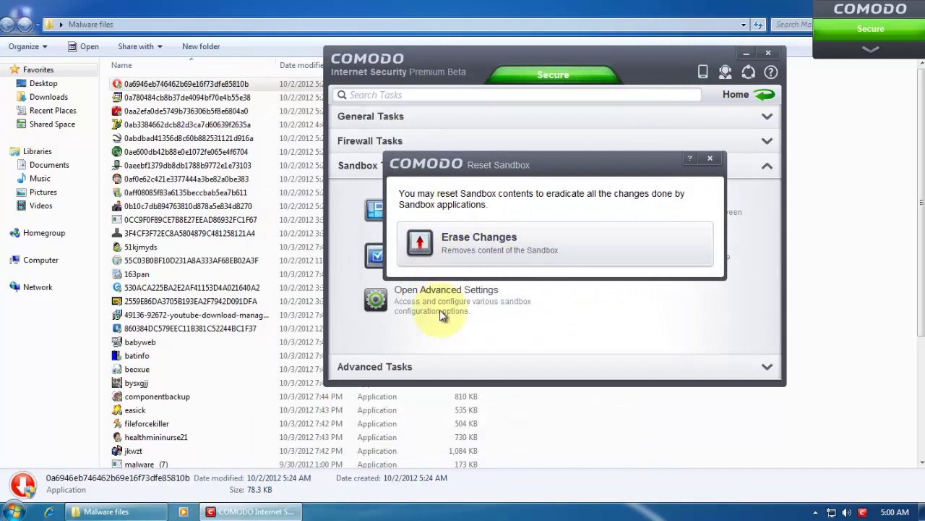
{"action": "left_click_drag", "start_coordinate": [459, 176], "coordinate": [446, 158]}
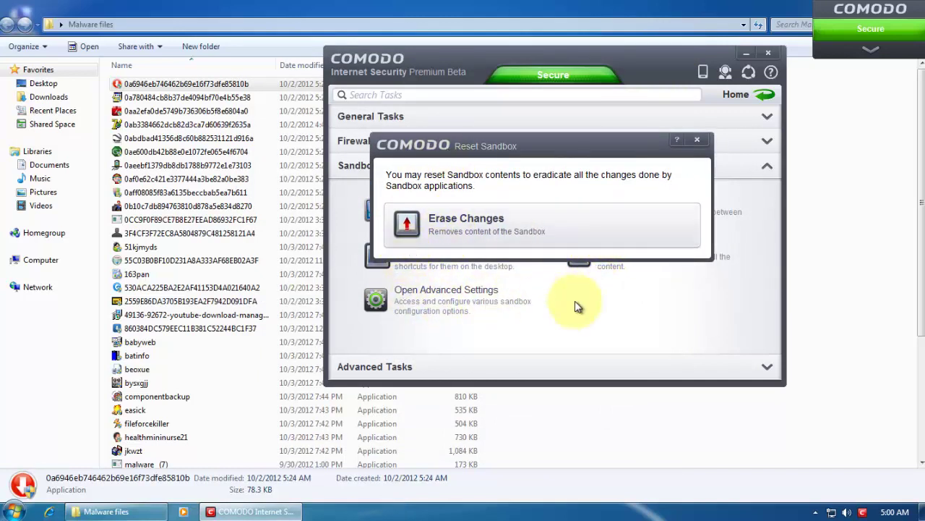
{"action": "left_click", "coordinate": [698, 140]}
{"action": "left_click_drag", "start_coordinate": [658, 63], "coordinate": [587, 92]}
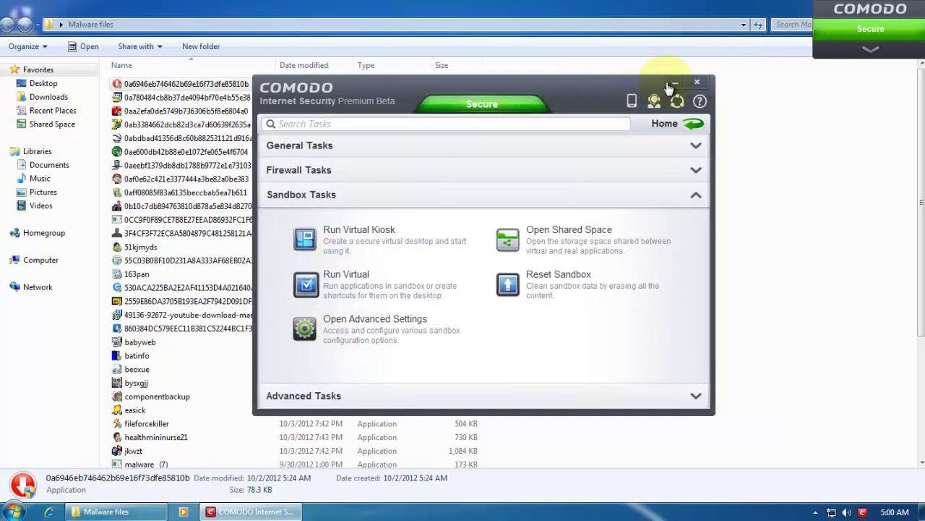
{"action": "left_click", "coordinate": [697, 83]}
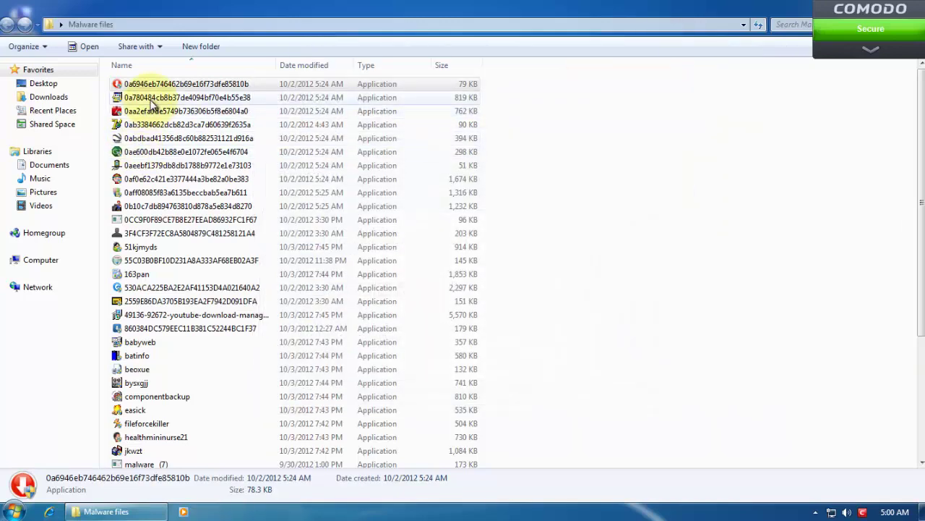
Launch sample 0a780484cb8b37de4094bf70e4b55e38, read its publisher details in the Behavior Blocker alert, run it isolated and allow it in User Account Control
{"action": "left_click", "coordinate": [148, 98]}
{"action": "double_click", "coordinate": [154, 102]}
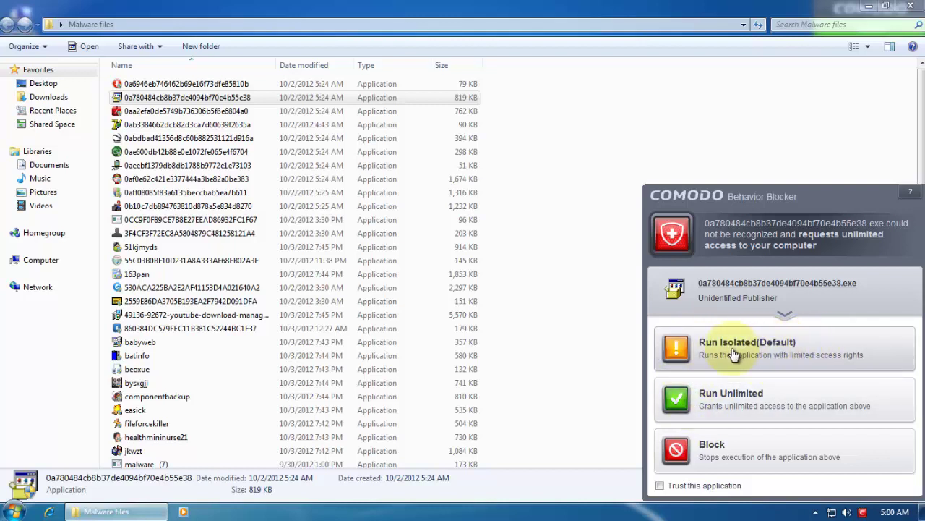
{"action": "left_click", "coordinate": [784, 312]}
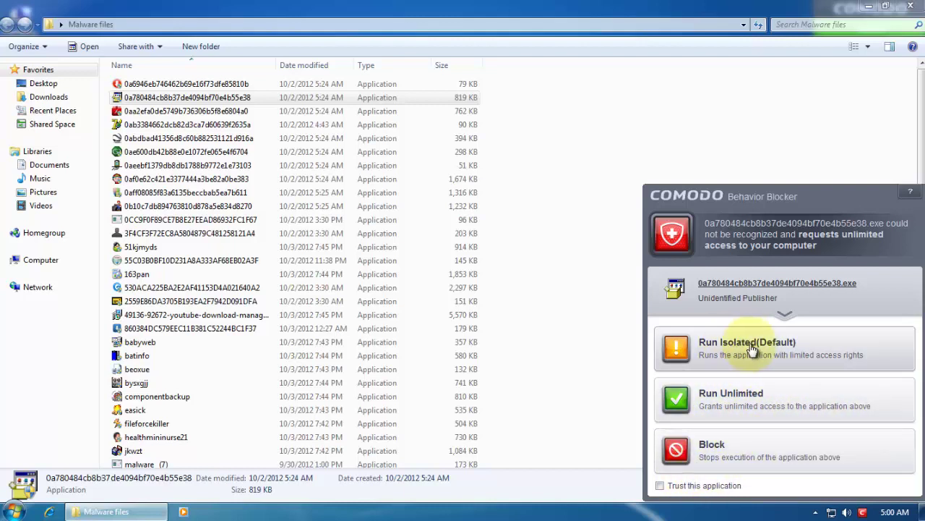
{"action": "left_click", "coordinate": [786, 317]}
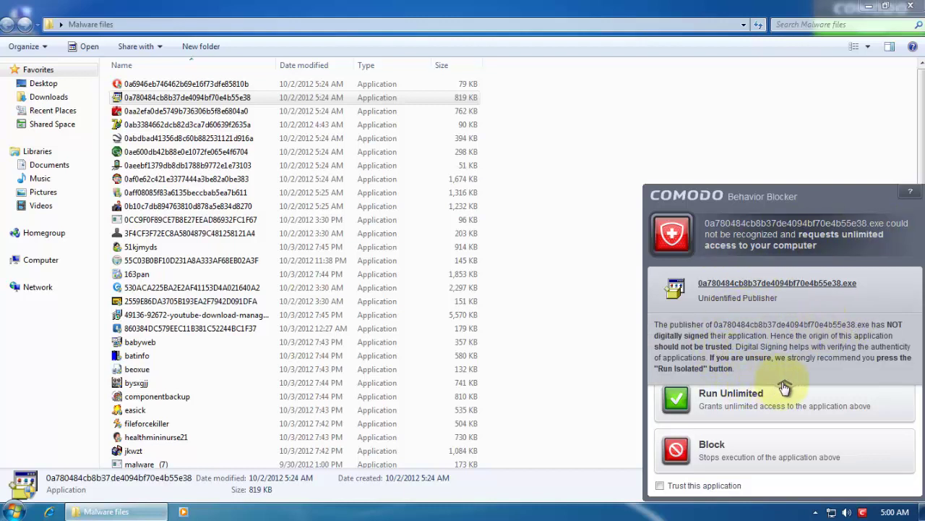
{"action": "left_click", "coordinate": [718, 350]}
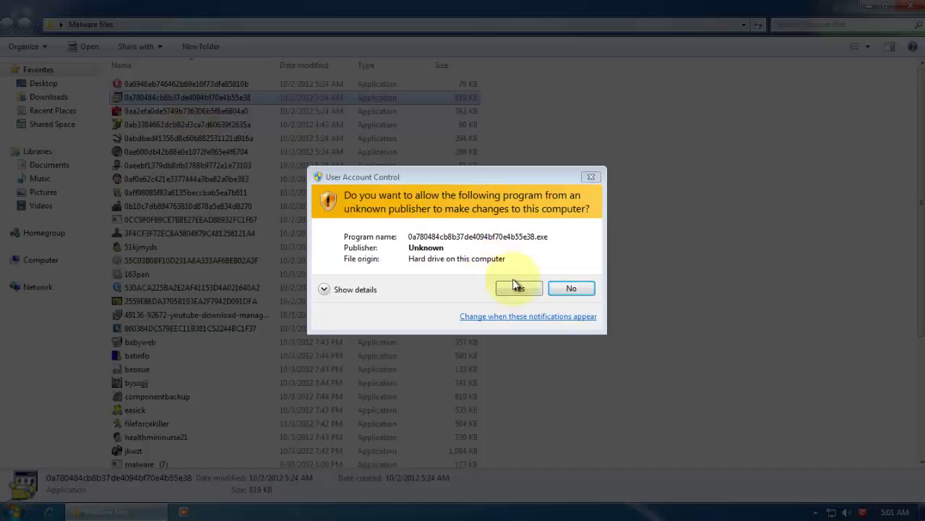
{"action": "left_click", "coordinate": [519, 293]}
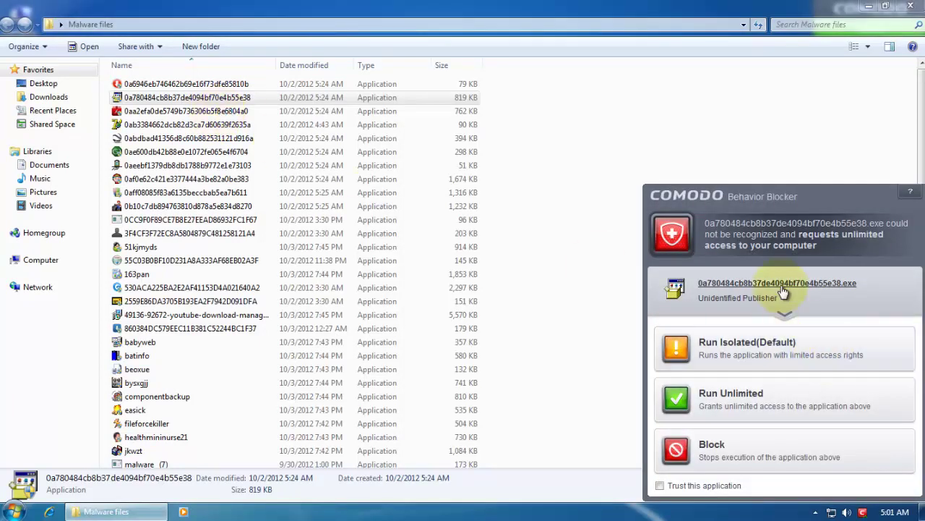
Run the sample isolated again, accept its Flash Player 8 ActiveX control installation and dismiss the error dialog
{"action": "left_click", "coordinate": [765, 351]}
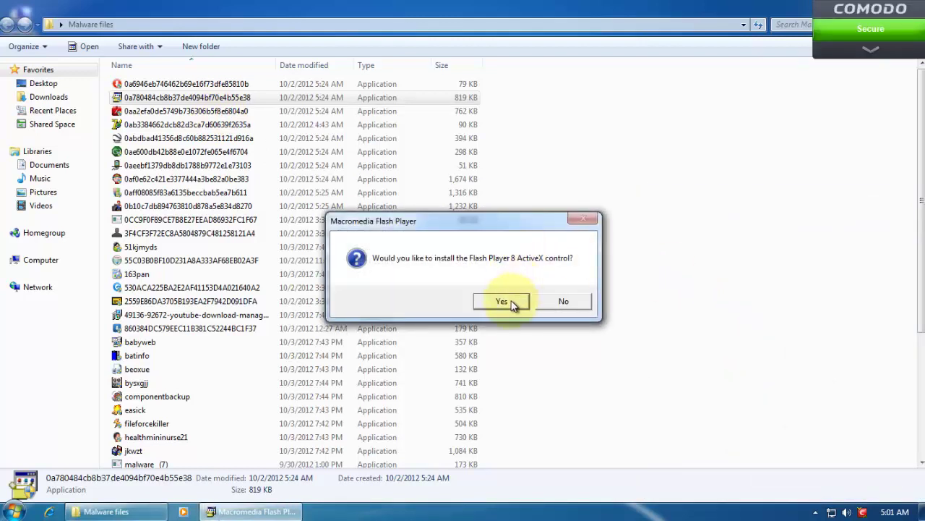
{"action": "left_click", "coordinate": [504, 301]}
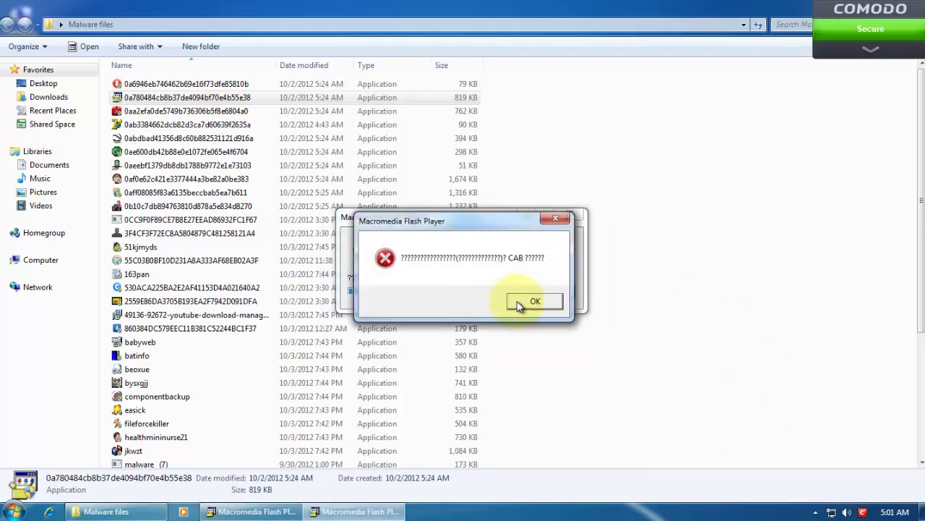
{"action": "left_click", "coordinate": [532, 302]}
Launch samples 0aa2efa0de5749b736306b5f8e6804a0, 0ae600db42b88e0e1072fe065e4f6704 and 0abdbad41356d8c60b882531121d916a, dismissing the error dialogs and the isolation notice
{"action": "left_click", "coordinate": [165, 112]}
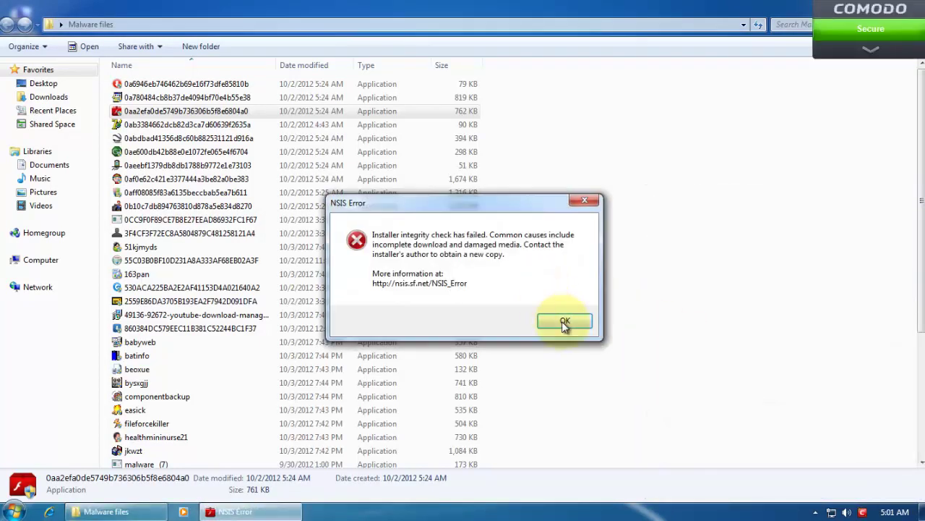
{"action": "left_click", "coordinate": [562, 322]}
{"action": "left_click", "coordinate": [153, 153]}
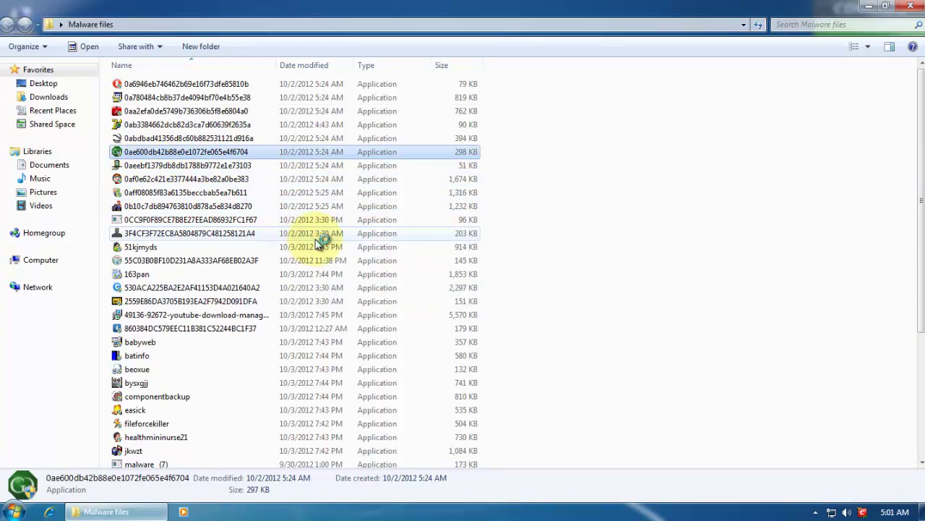
{"action": "left_click", "coordinate": [236, 138]}
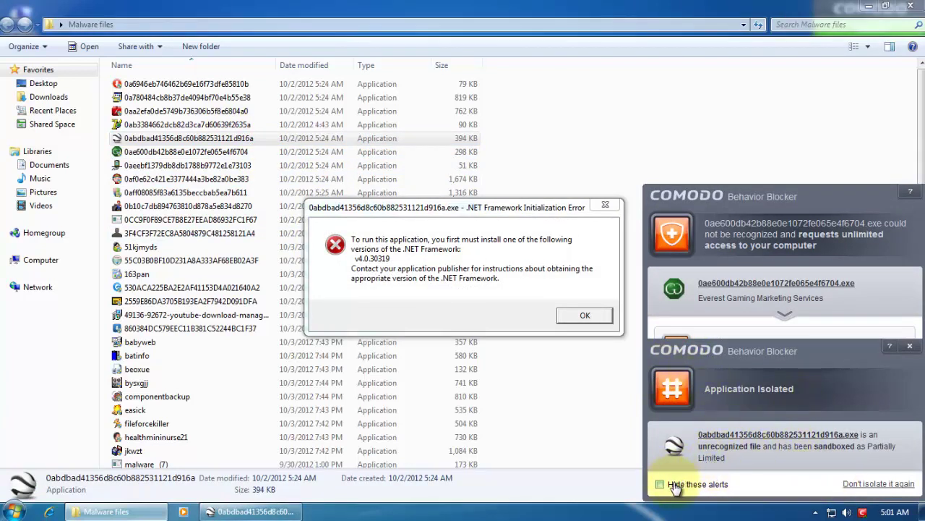
{"action": "left_click", "coordinate": [903, 354]}
{"action": "left_click", "coordinate": [586, 315]}
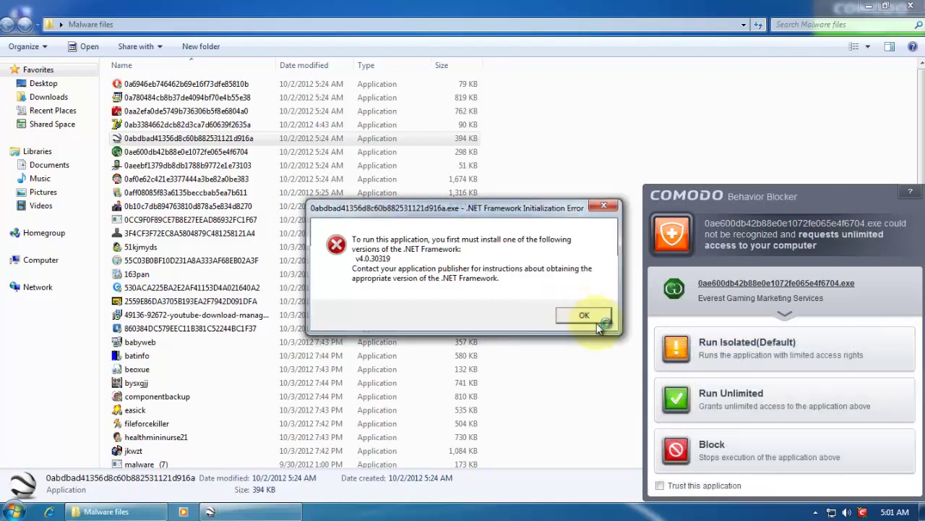
Run 0ae600db42b88e0e1072fe065e4f6704 isolated at both Behavior Blocker alerts, allow it in User Account Control, check its publisher details and accept English as installer language
{"action": "left_click", "coordinate": [743, 355]}
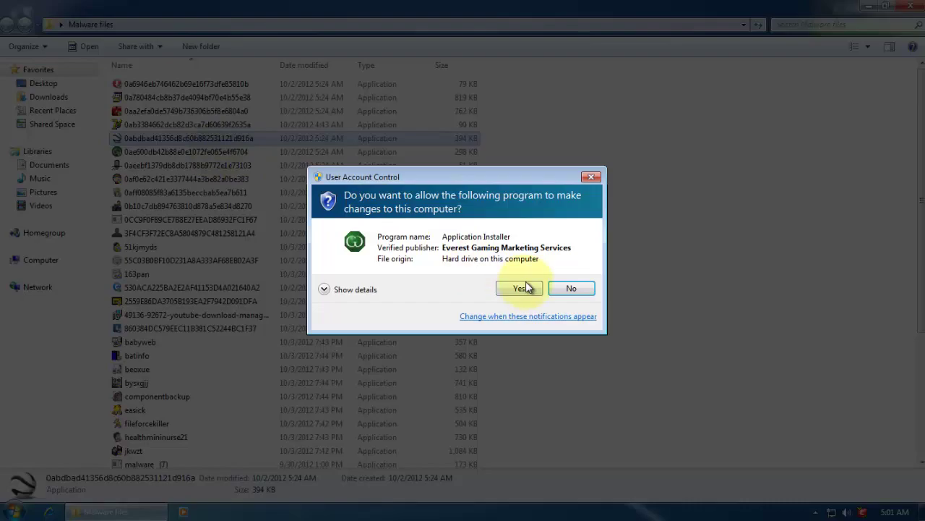
{"action": "left_click", "coordinate": [525, 288]}
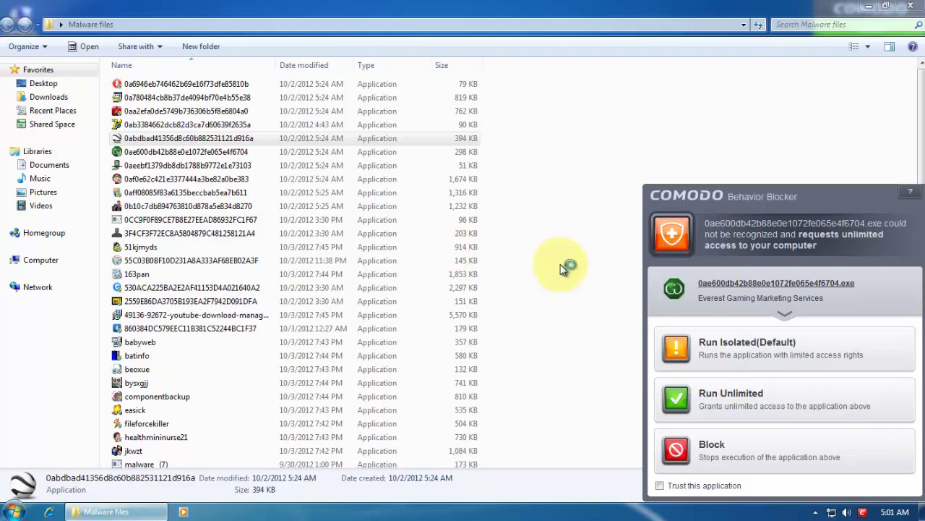
{"action": "left_click", "coordinate": [785, 317]}
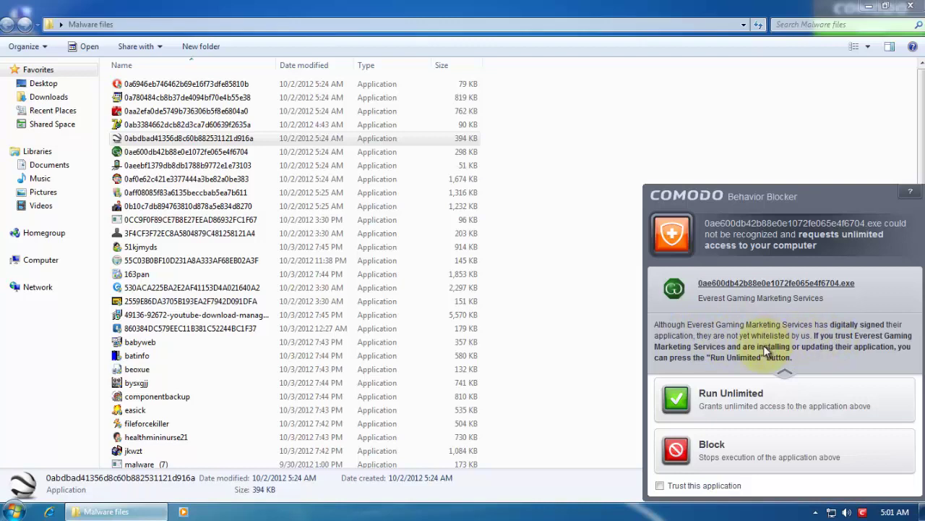
{"action": "left_click", "coordinate": [786, 373]}
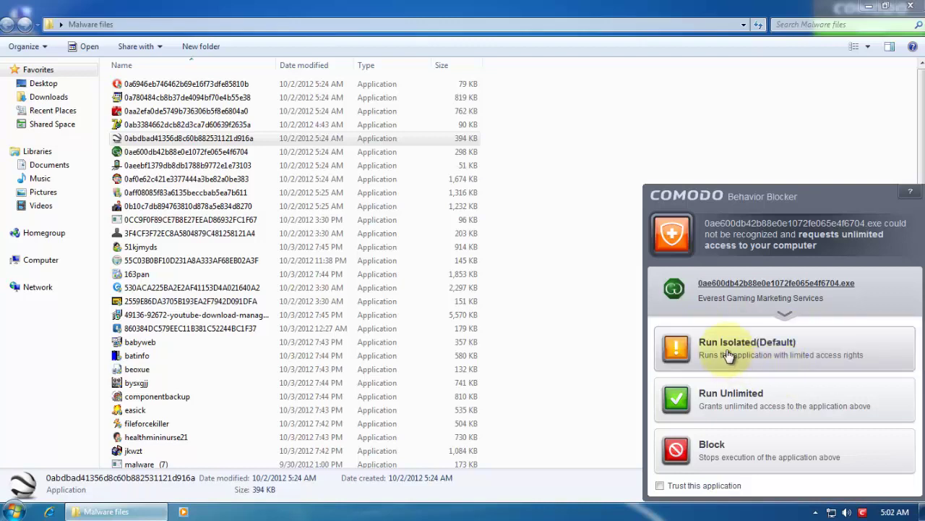
{"action": "left_click", "coordinate": [729, 353]}
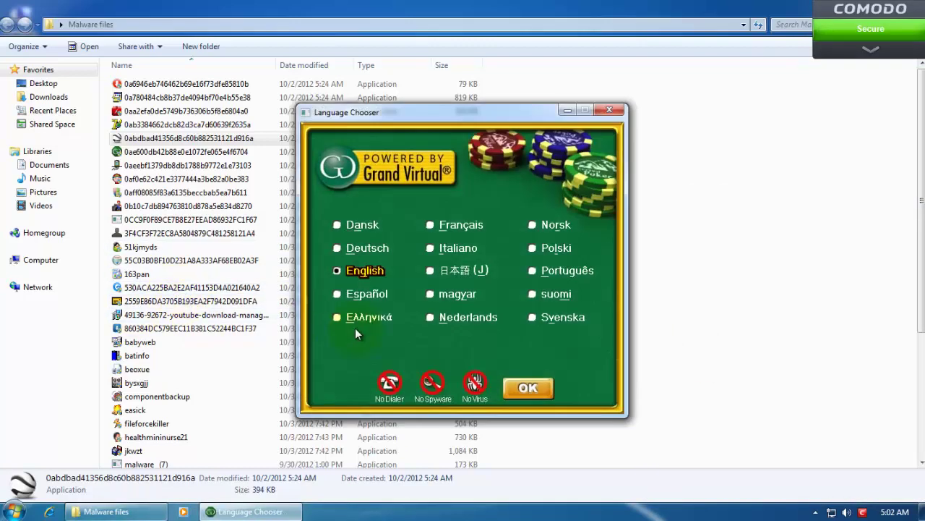
{"action": "left_click", "coordinate": [520, 387]}
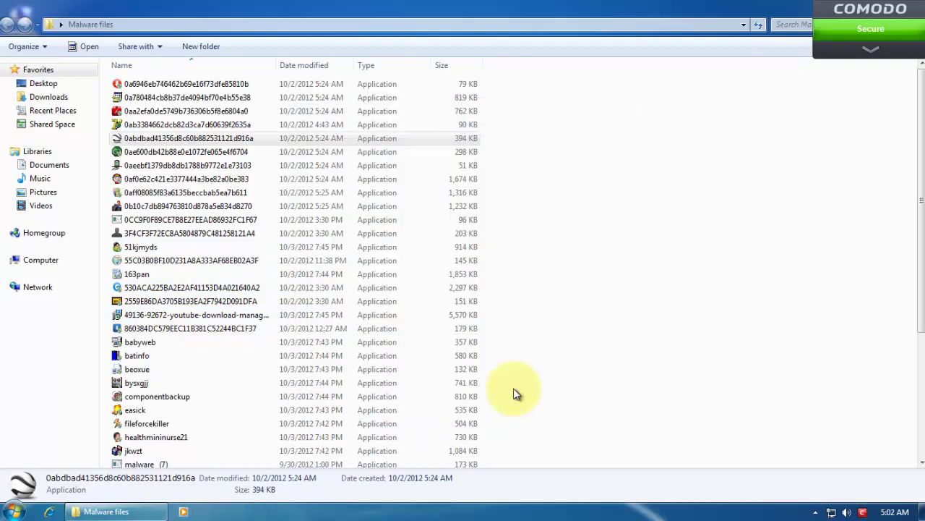
Launch samples 0CC9F0F89CE7B8E27EEAD86932FC1F67 and 3F4CF3F72EC8A5804879C481258121A4, and close the first sample's error dialog and isolation notice
{"action": "left_click", "coordinate": [153, 219]}
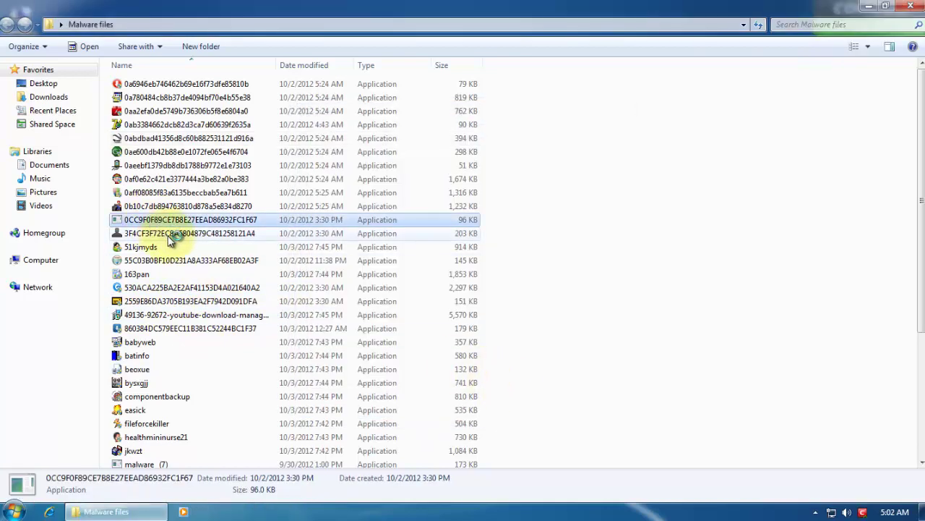
{"action": "left_click", "coordinate": [168, 236]}
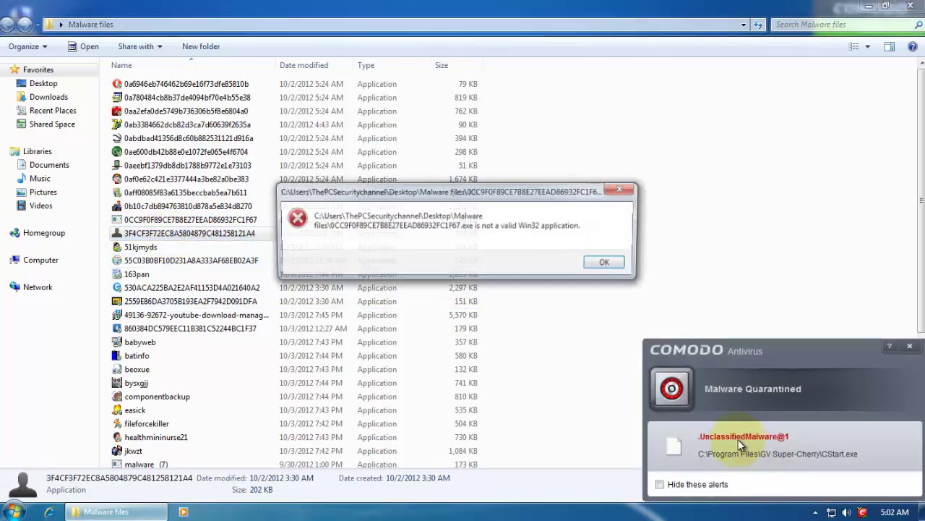
{"action": "left_click", "coordinate": [606, 268]}
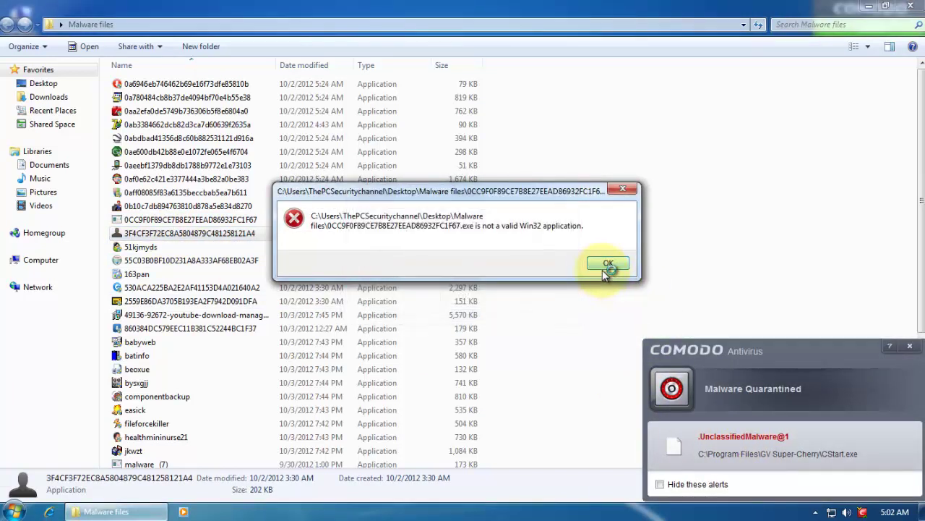
{"action": "left_click", "coordinate": [606, 265]}
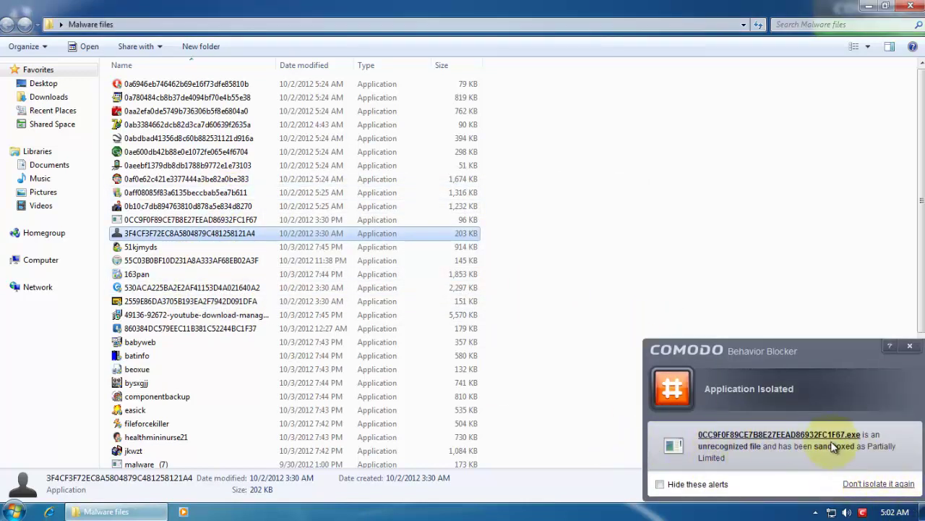
{"action": "left_click", "coordinate": [910, 347]}
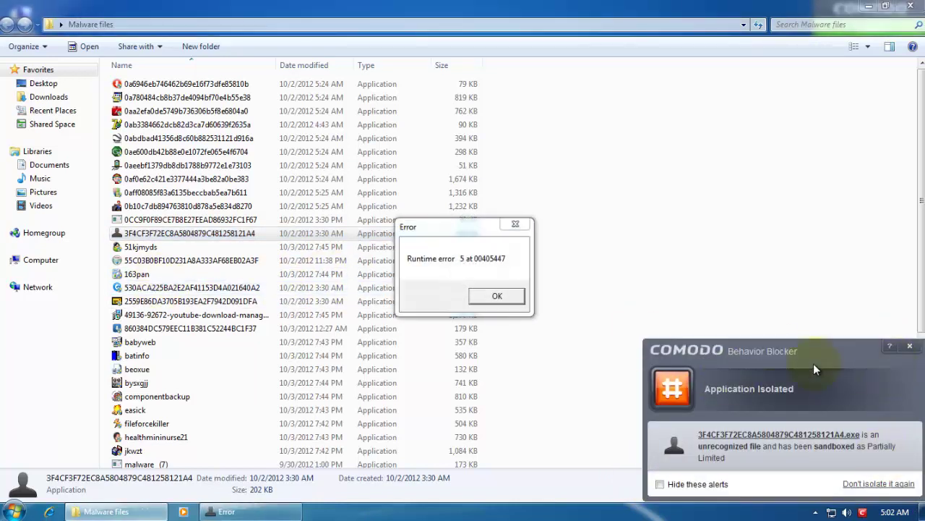
Dismiss the runtime error, run batinfo isolated at both Behavior Blocker alerts, allow it in User Account Control and close its window
{"action": "left_click", "coordinate": [497, 297]}
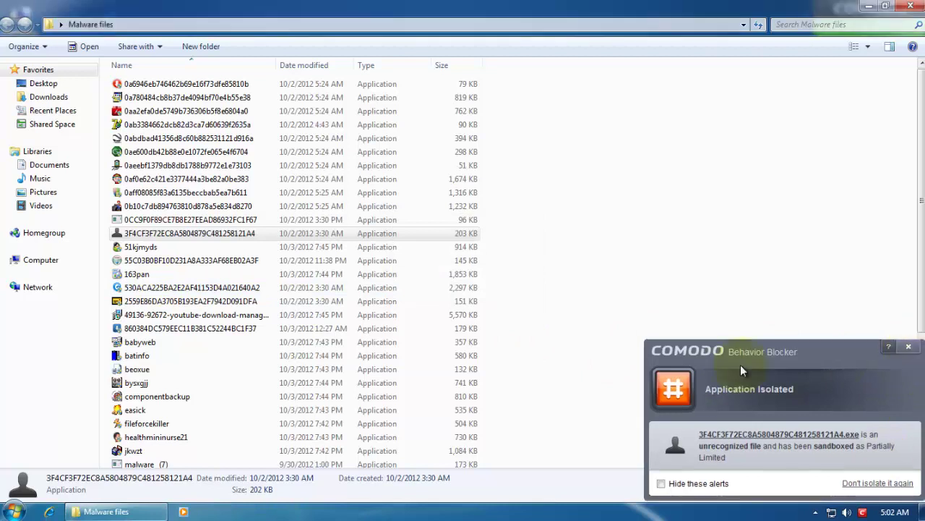
{"action": "left_click", "coordinate": [183, 353]}
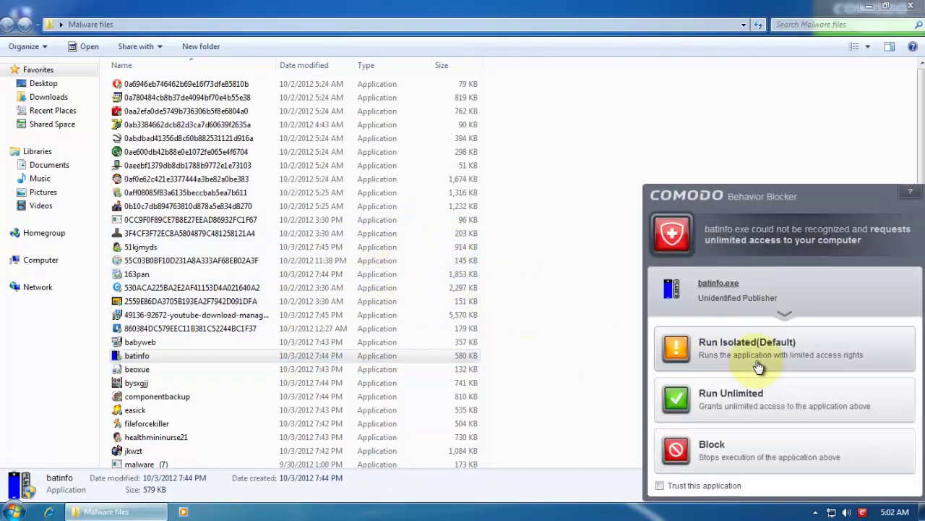
{"action": "left_click", "coordinate": [759, 361]}
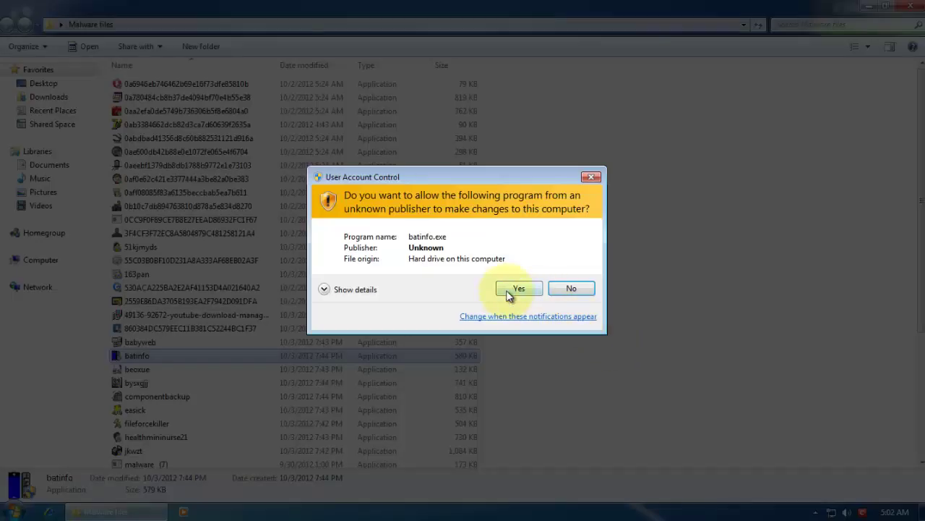
{"action": "left_click", "coordinate": [509, 293]}
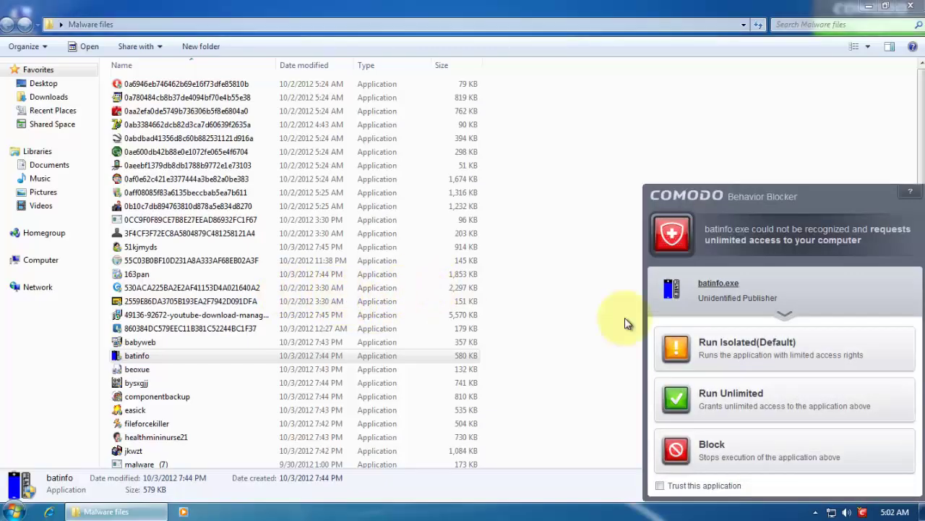
{"action": "left_click", "coordinate": [786, 363]}
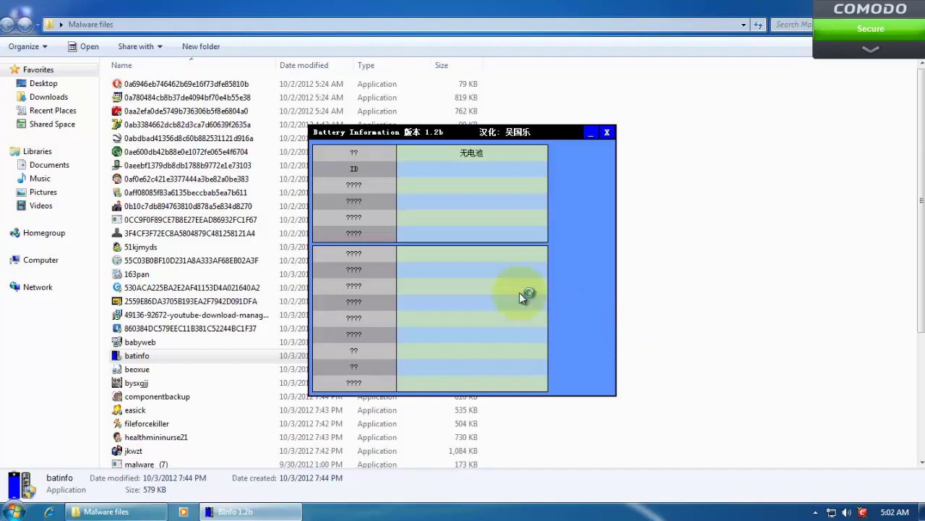
{"action": "left_click", "coordinate": [611, 134]}
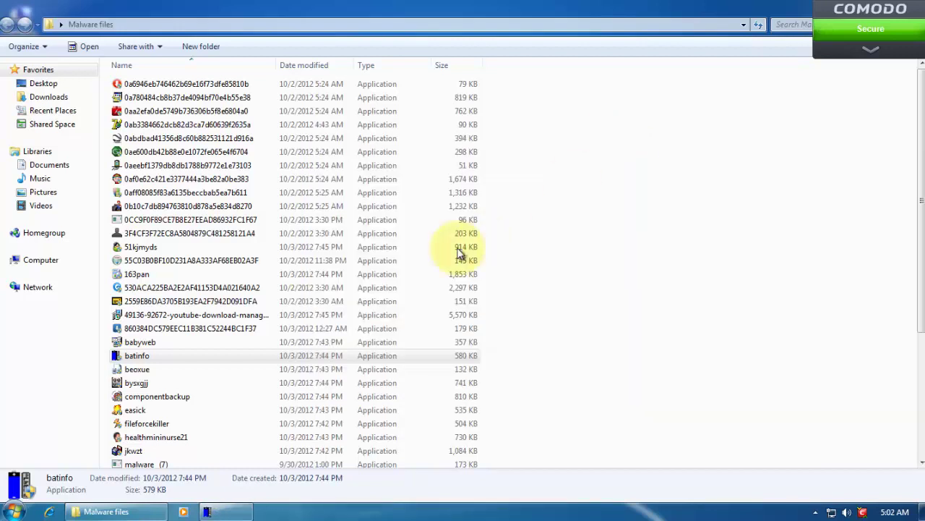
Launch samples componentbackup, sqjl and matchingcolor, run componentbackup isolated and allow it in User Account Control
{"action": "double_click", "coordinate": [184, 400]}
{"action": "scroll", "coordinate": [368, 351], "scroll_direction": "down", "scroll_amount": 4}
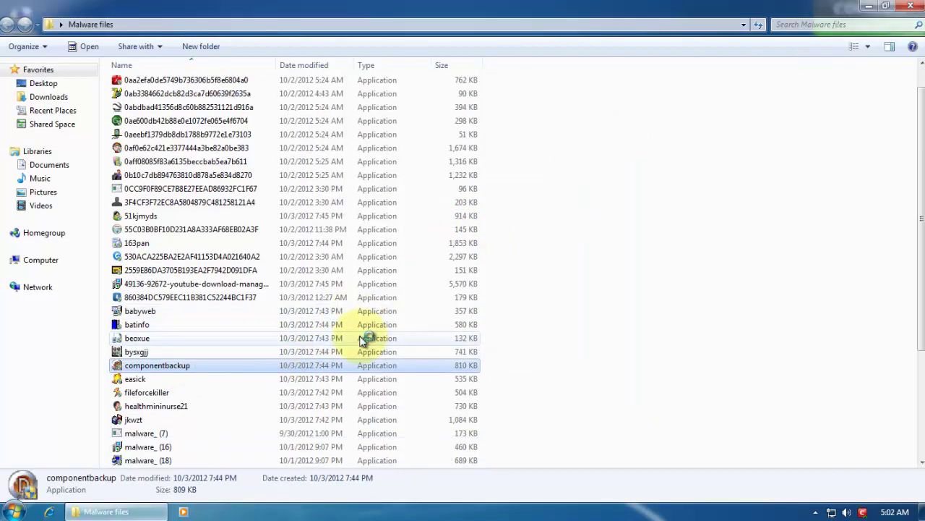
{"action": "left_click", "coordinate": [172, 407]}
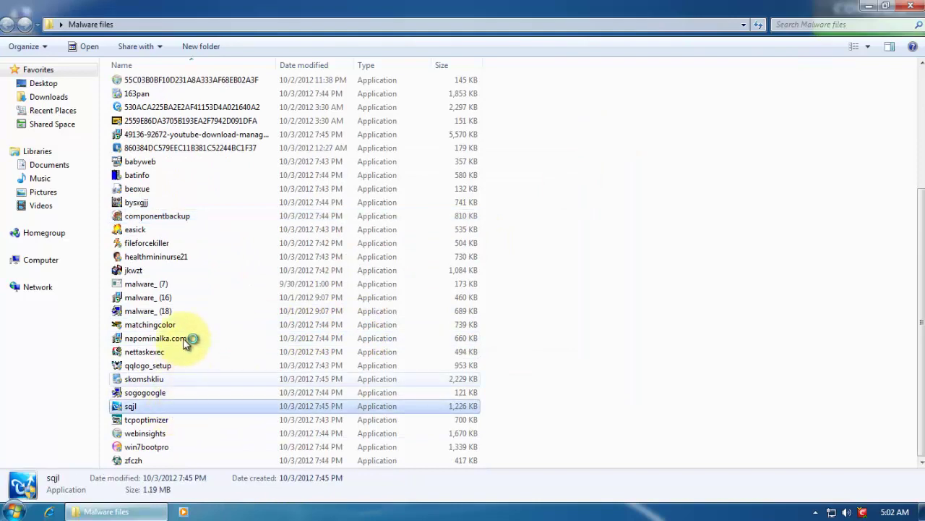
{"action": "left_click", "coordinate": [246, 324]}
{"action": "left_click", "coordinate": [698, 348]}
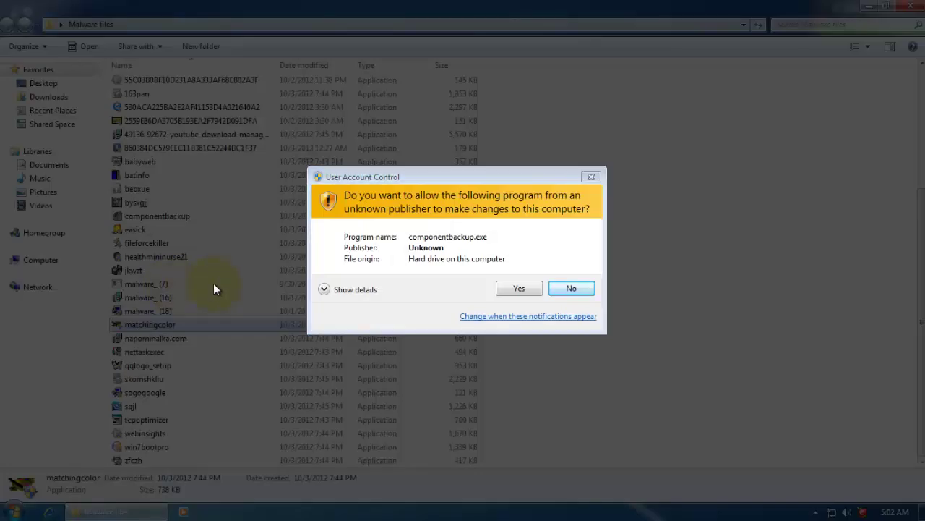
{"action": "left_click", "coordinate": [522, 289]}
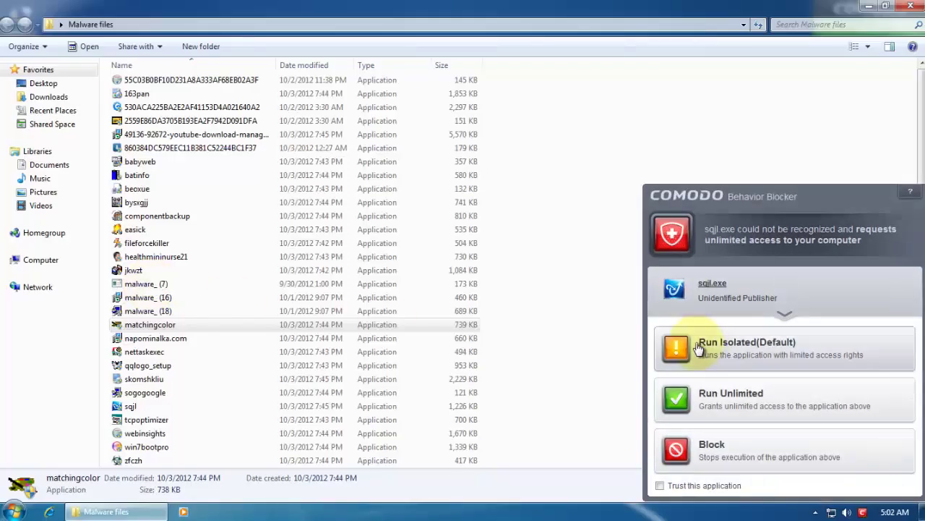
Run sqjl, matchingcolor and componentbackup isolated at their Behavior Blocker alerts, allow sqjl and matchingcolor in User Account Control, and close the componentbackup window
{"action": "scroll", "coordinate": [605, 329], "scroll_direction": "up", "scroll_amount": 5}
{"action": "left_click", "coordinate": [759, 350]}
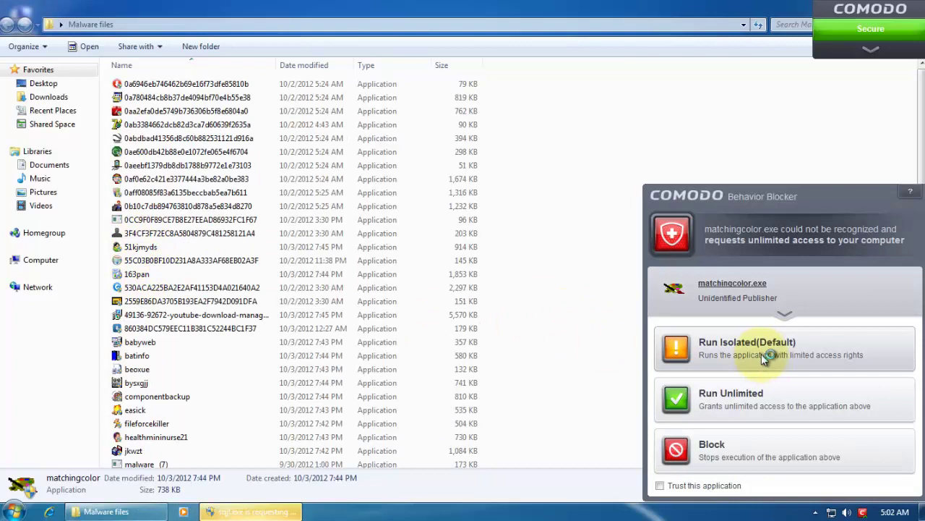
{"action": "left_click", "coordinate": [760, 352]}
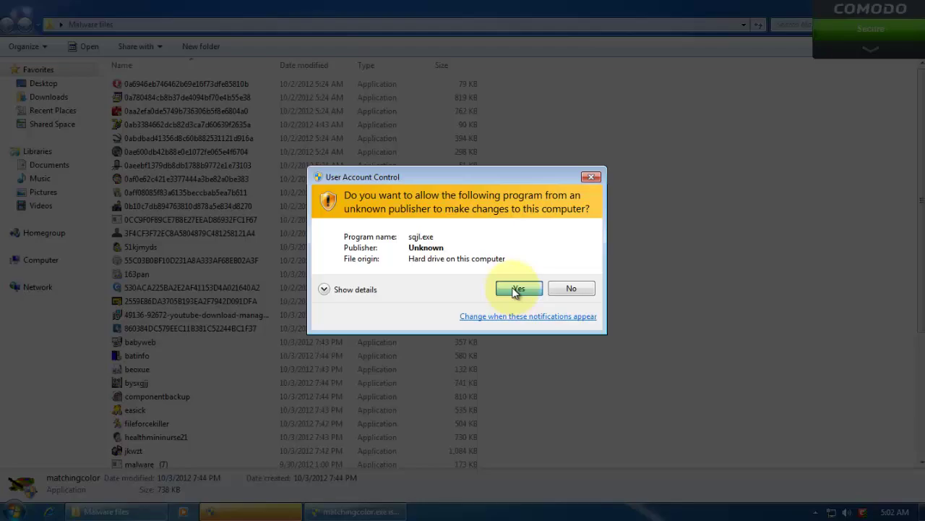
{"action": "left_click", "coordinate": [530, 287]}
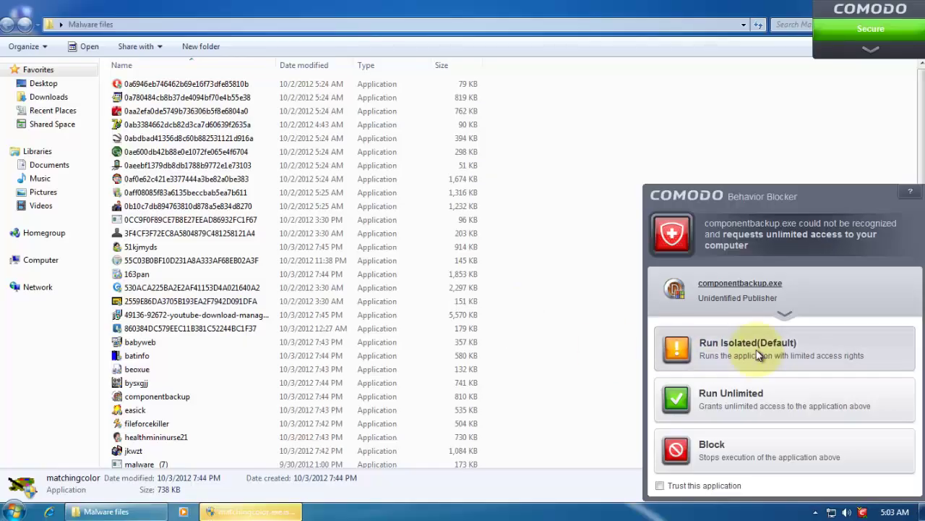
{"action": "left_click", "coordinate": [676, 345]}
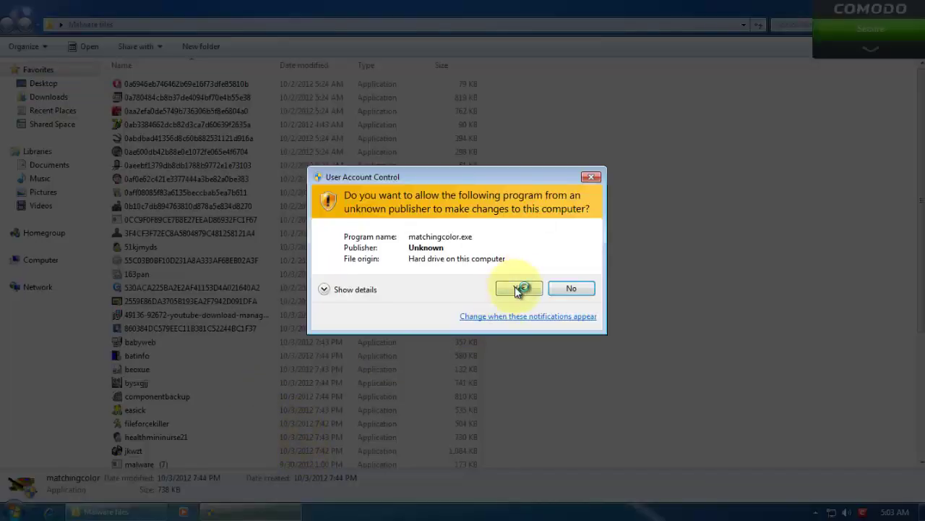
{"action": "left_click", "coordinate": [518, 289]}
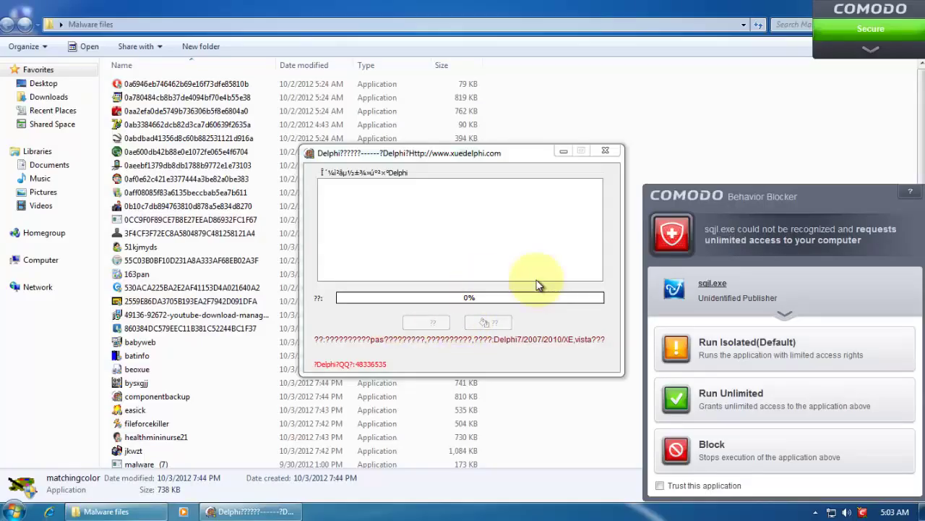
{"action": "left_click", "coordinate": [716, 346]}
{"action": "left_click", "coordinate": [606, 153]}
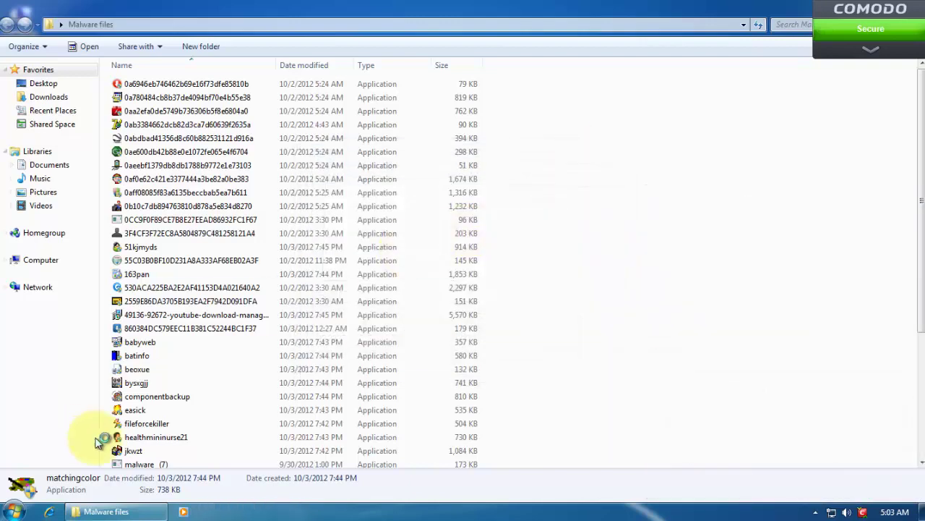
Launch the fileforcekiller sample, choose isolated running at the Behavior Blocker alert and close the malware quarantine notice
{"action": "left_click", "coordinate": [209, 425]}
{"action": "scroll", "coordinate": [197, 414], "scroll_direction": "down", "scroll_amount": 1}
{"action": "scroll", "coordinate": [197, 413], "scroll_direction": "down", "scroll_amount": 4}
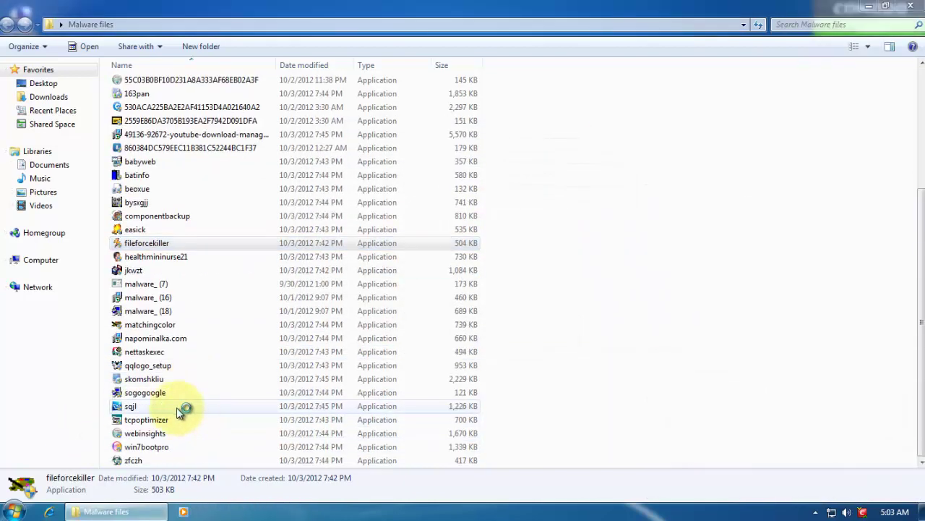
{"action": "left_click", "coordinate": [734, 336]}
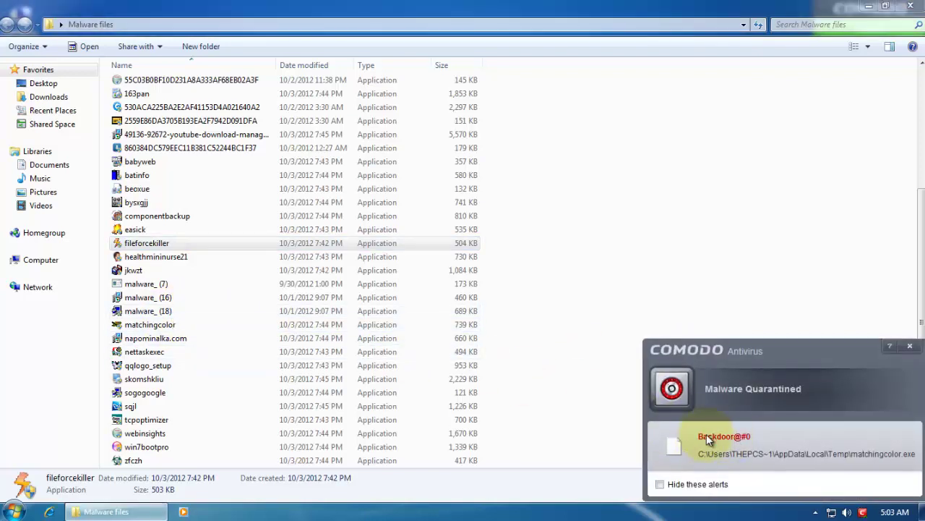
{"action": "left_click", "coordinate": [910, 346]}
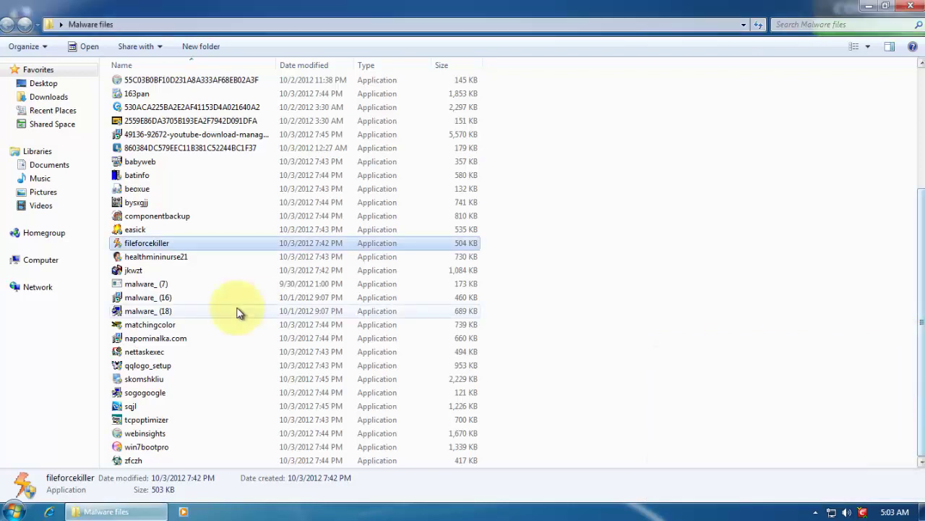
Try to launch malware_ (7), and run skomshkliu isolated at both Behavior Blocker alerts, allowing it in User Account Control
{"action": "double_click", "coordinate": [166, 286]}
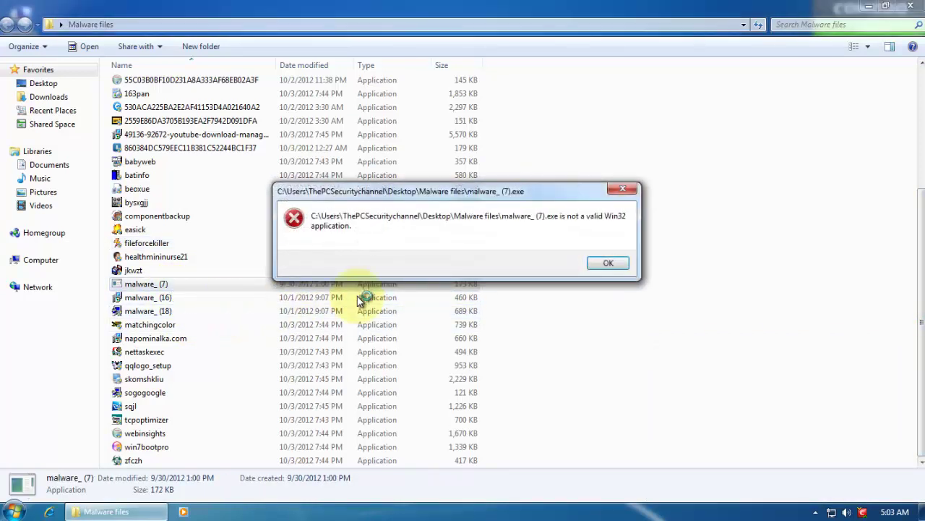
{"action": "left_click", "coordinate": [606, 263]}
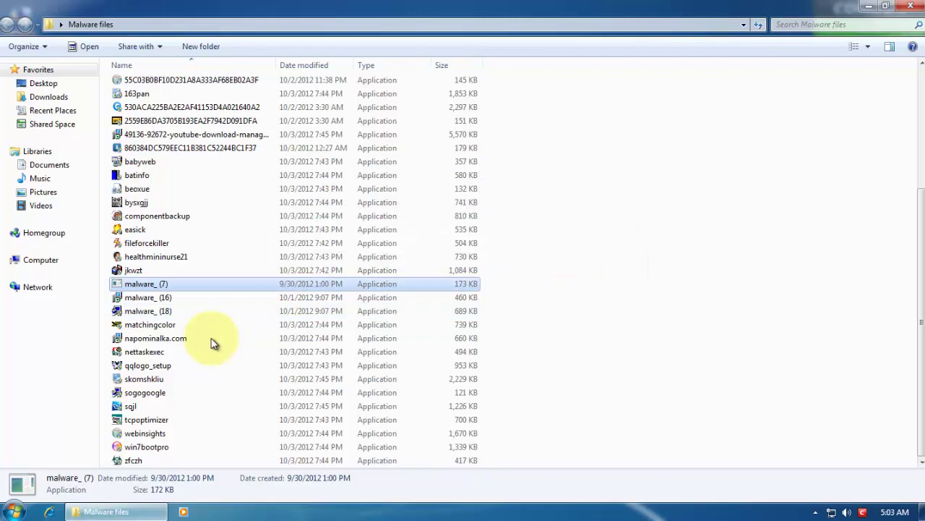
{"action": "double_click", "coordinate": [153, 381]}
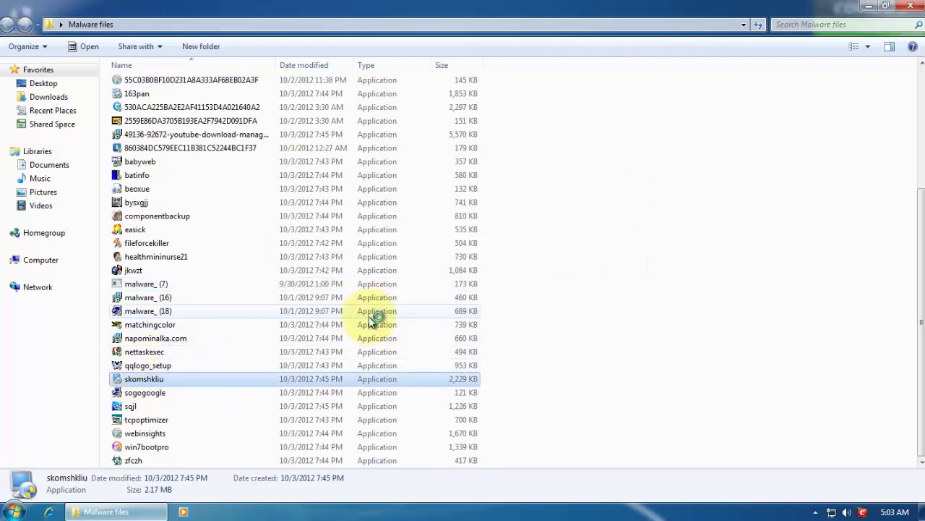
{"action": "left_click", "coordinate": [726, 352]}
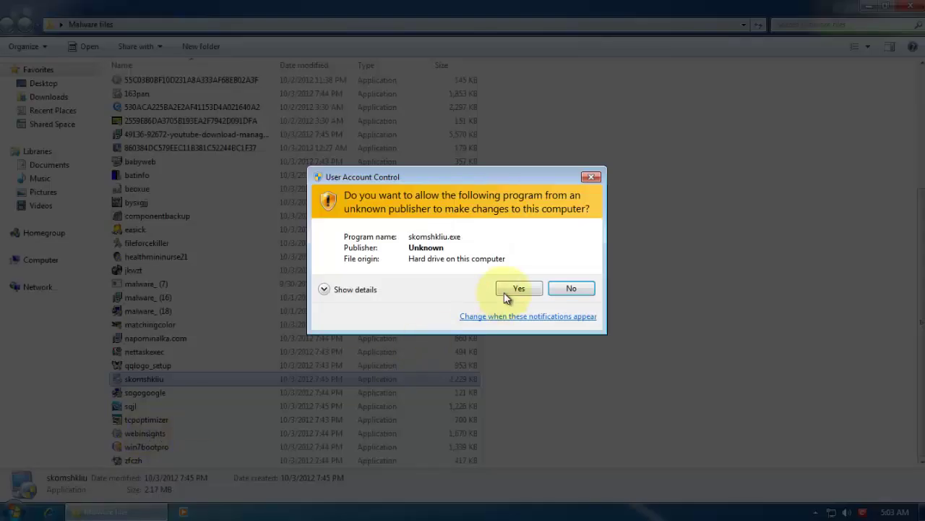
{"action": "left_click", "coordinate": [505, 292]}
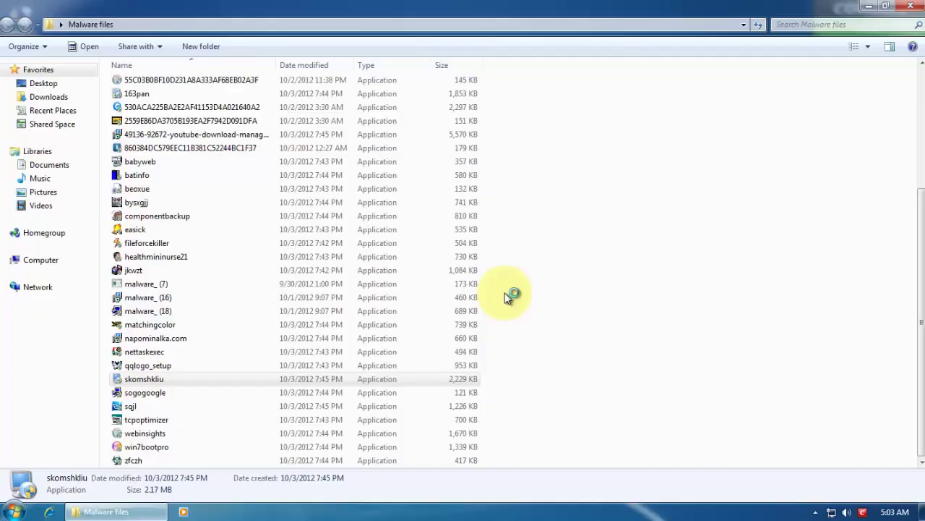
{"action": "scroll", "coordinate": [152, 431], "scroll_direction": "up", "scroll_amount": 5}
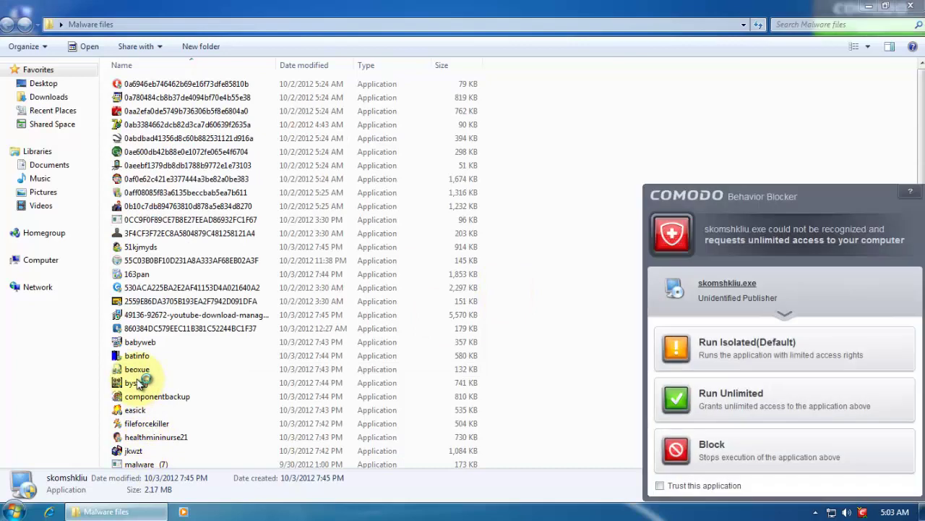
{"action": "left_click", "coordinate": [712, 348]}
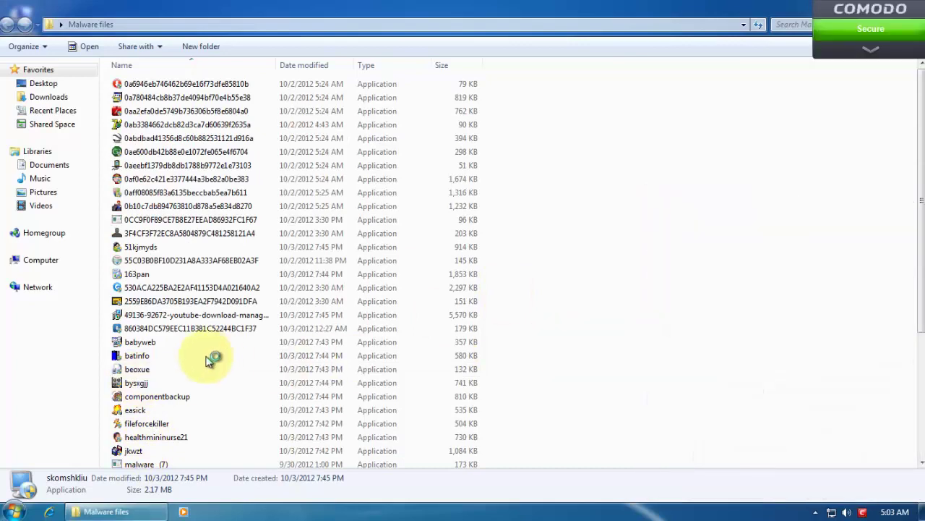
Launch the beoxue sample, bring up its waiting elevation request and allow it in User Account Control
{"action": "left_click", "coordinate": [165, 372]}
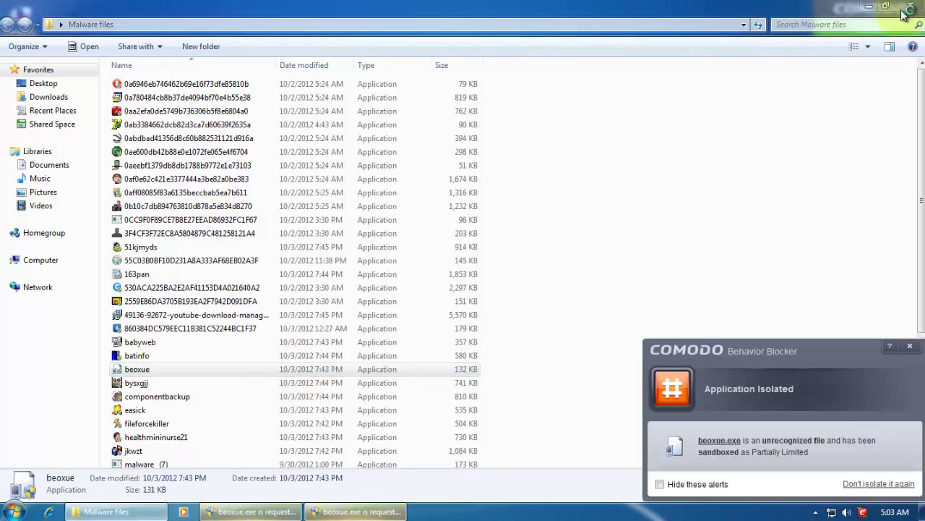
{"action": "left_click", "coordinate": [359, 511]}
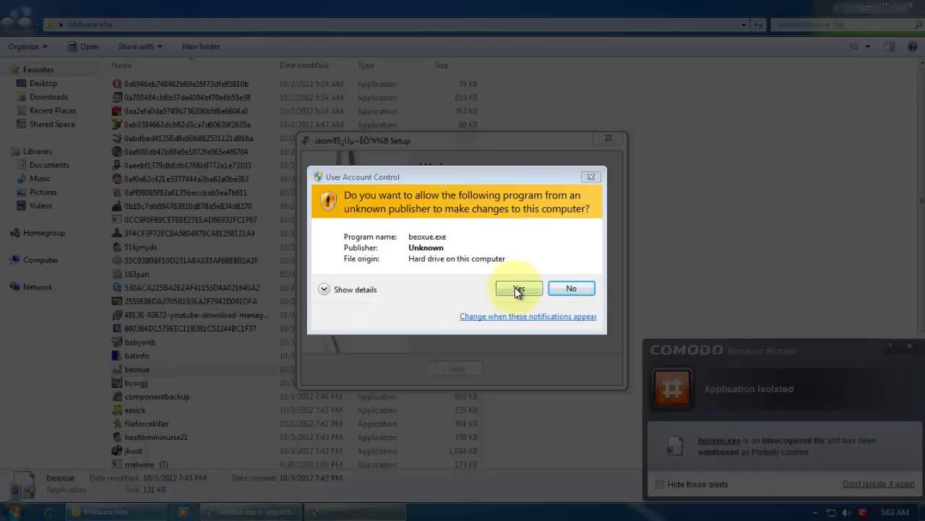
{"action": "left_click", "coordinate": [522, 288]}
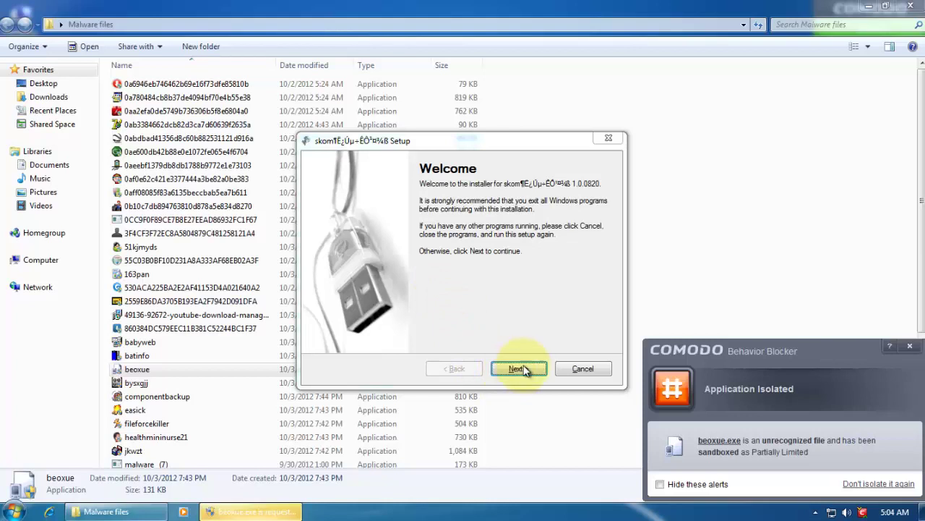
Proceed through the skomshkliu installer with its default settings and close the beoxue isolation notice
{"action": "left_click", "coordinate": [519, 368]}
{"action": "left_click", "coordinate": [520, 368]}
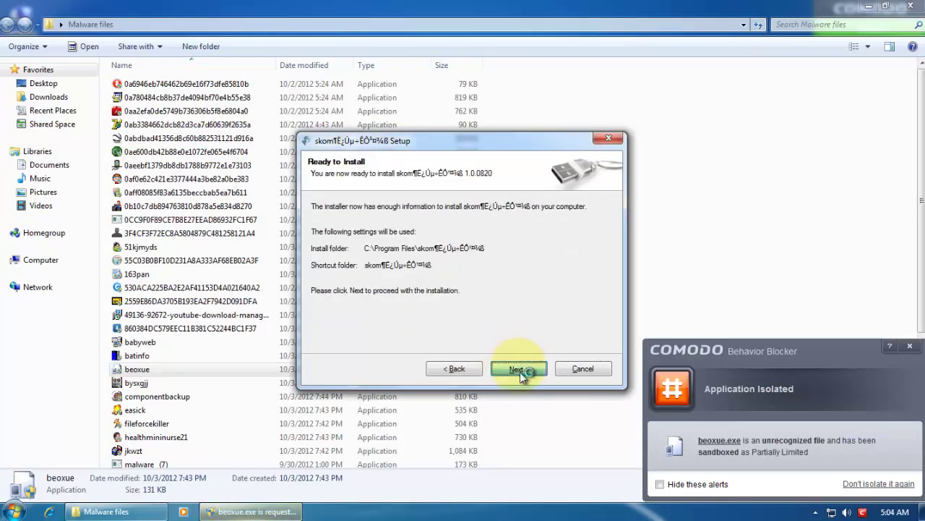
{"action": "left_click", "coordinate": [519, 368]}
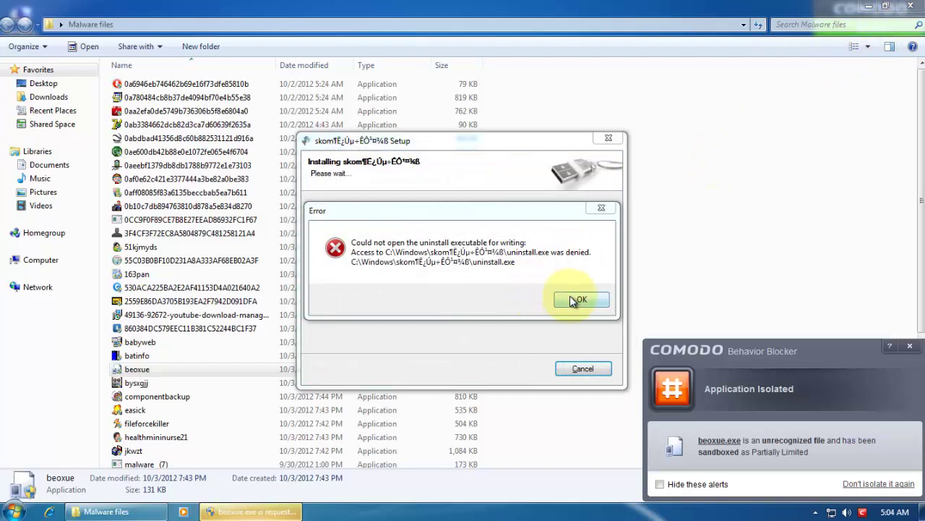
{"action": "left_click", "coordinate": [909, 346]}
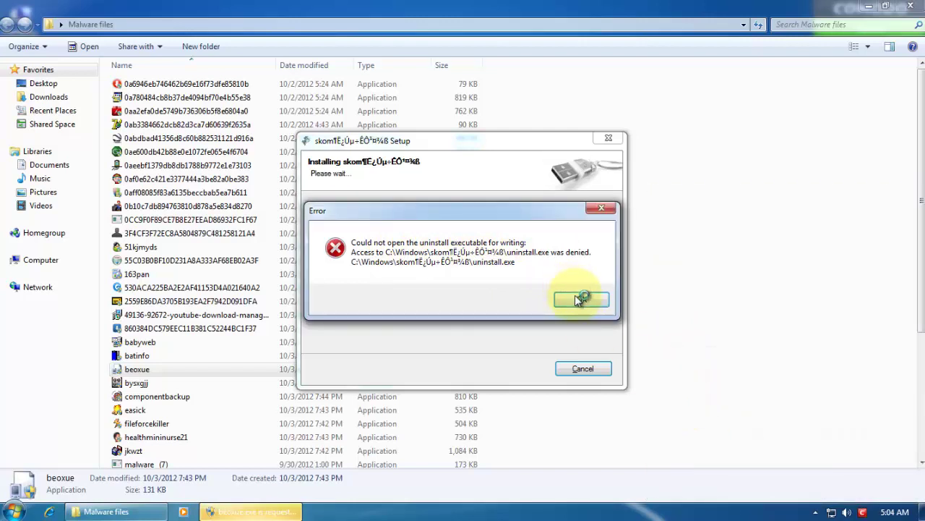
Dismiss the installer's error dialog, answer the remaining User Account Control prompt for beoxue and close the Malware files folder
{"action": "left_click", "coordinate": [581, 299]}
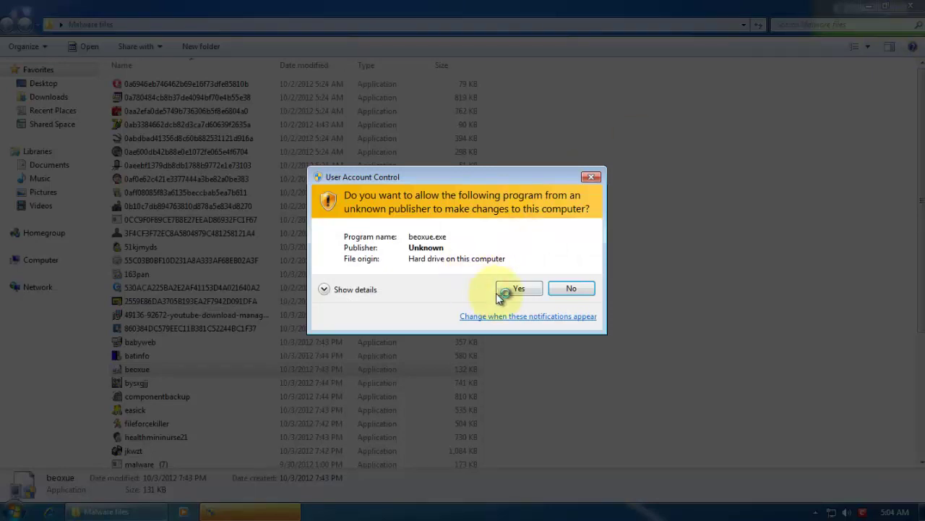
{"action": "left_click", "coordinate": [549, 287]}
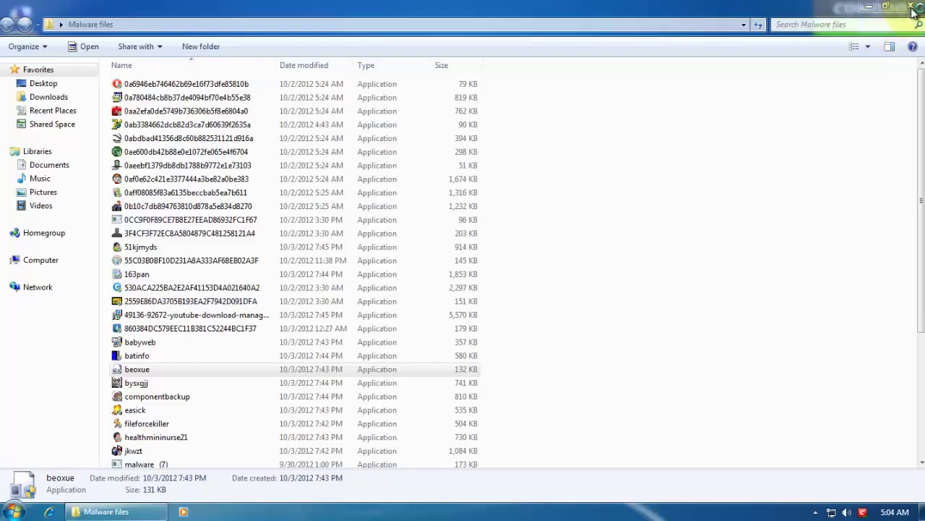
{"action": "left_click", "coordinate": [912, 8]}
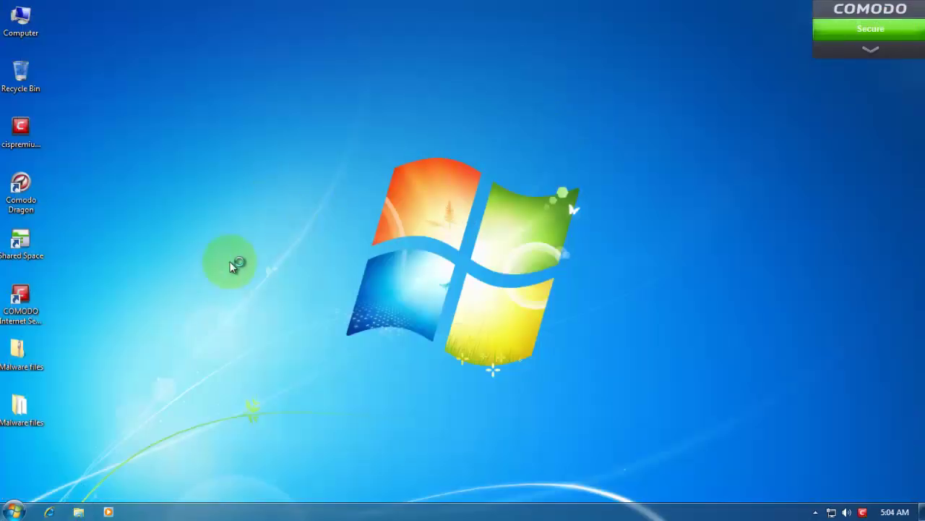
Wait for the Beoxue v1.0 window to open and close it
{"action": "left_click", "coordinate": [702, 345]}
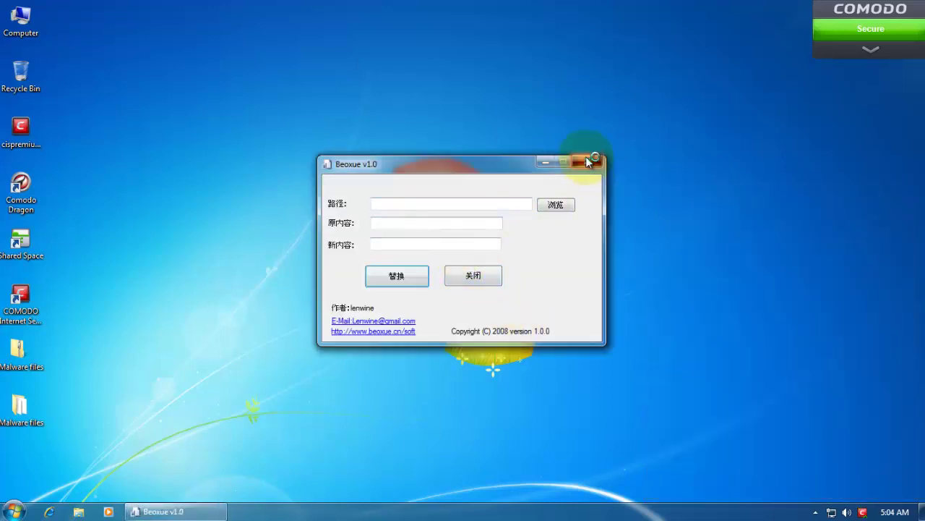
{"action": "left_click", "coordinate": [587, 158]}
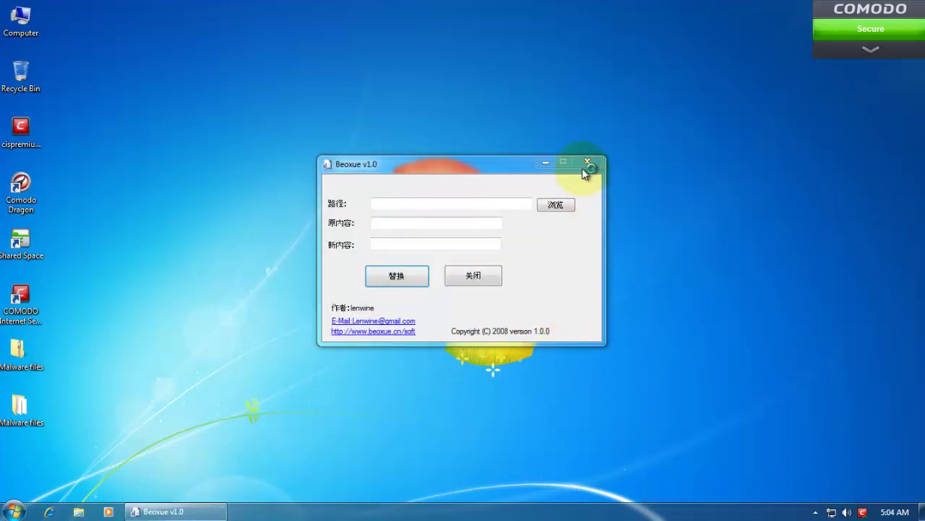
{"action": "left_click", "coordinate": [588, 162]}
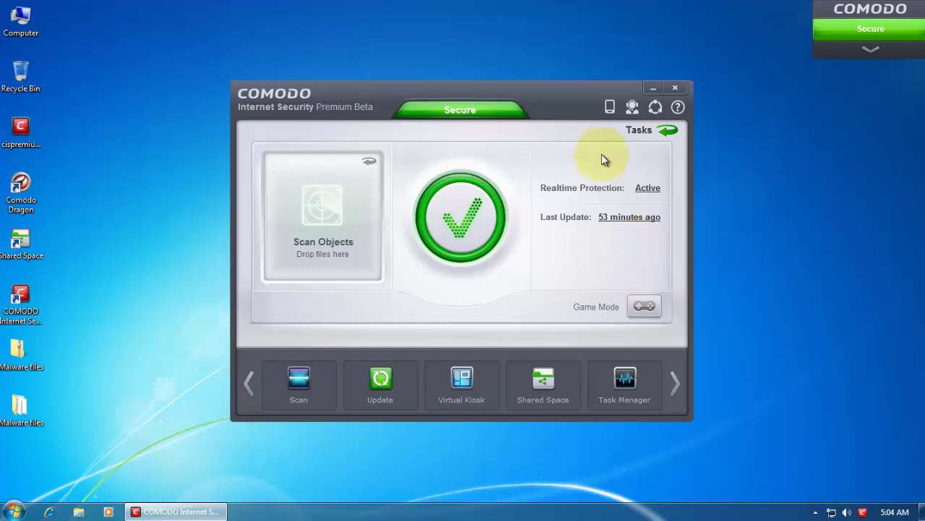
Look up the Reset Sandbox option among COMODO's sandbox tasks, and close everything without erasing changes
{"action": "left_click", "coordinate": [668, 133]}
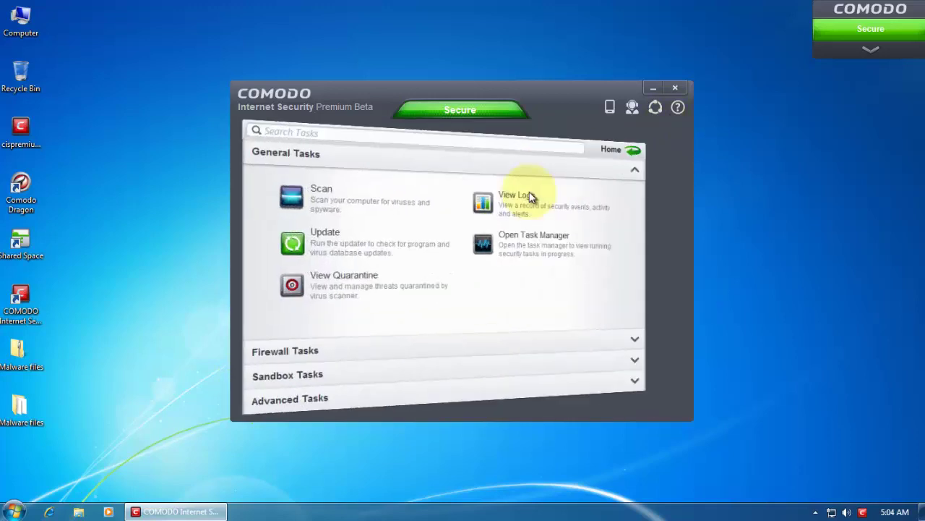
{"action": "left_click", "coordinate": [343, 375]}
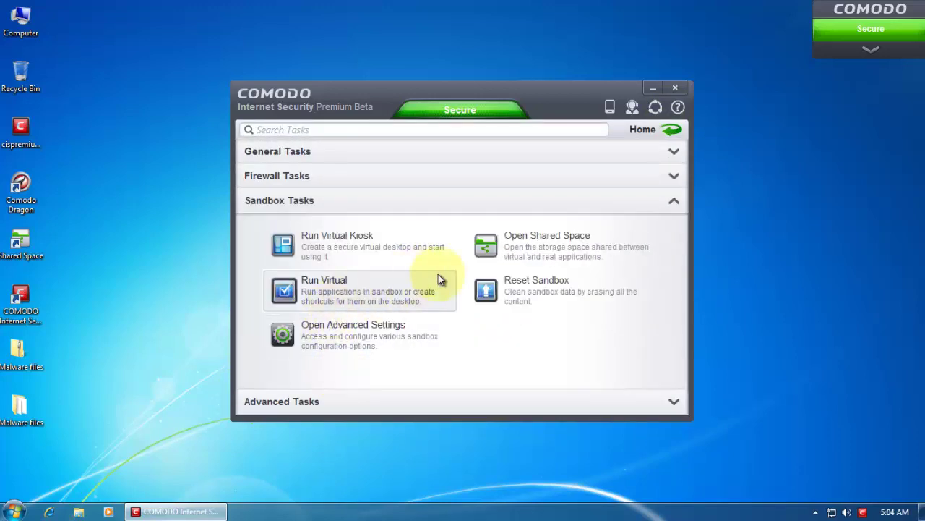
{"action": "left_click", "coordinate": [476, 308]}
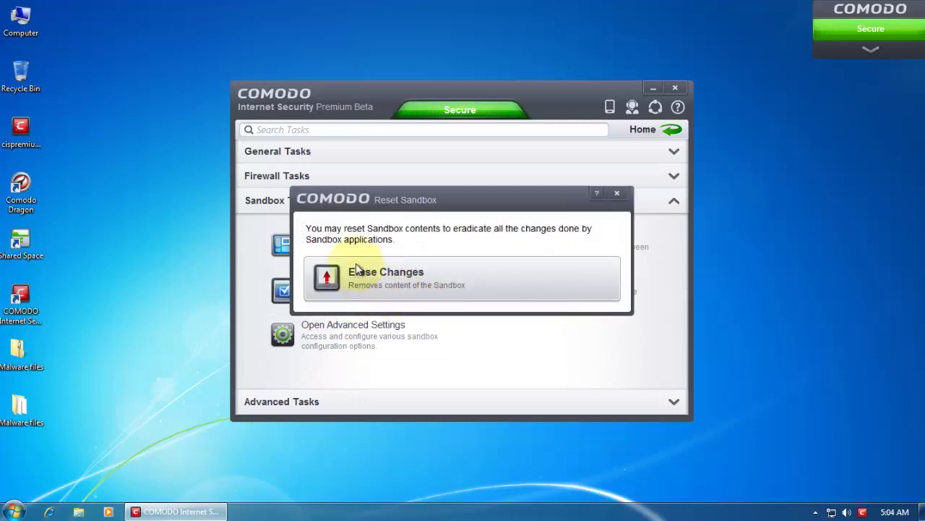
{"action": "left_click", "coordinate": [619, 195]}
{"action": "left_click", "coordinate": [675, 87]}
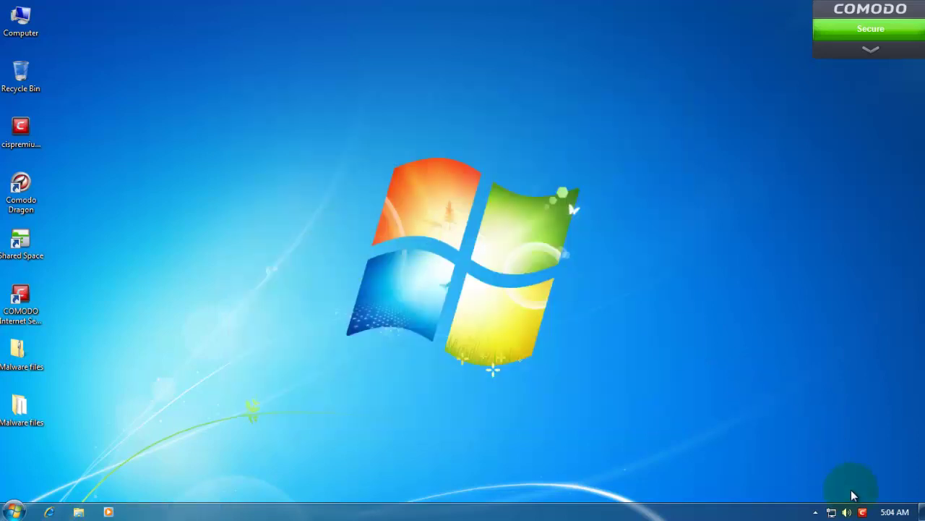
Restart Windows
{"action": "left_click", "coordinate": [14, 511]}
{"action": "left_click", "coordinate": [223, 482]}
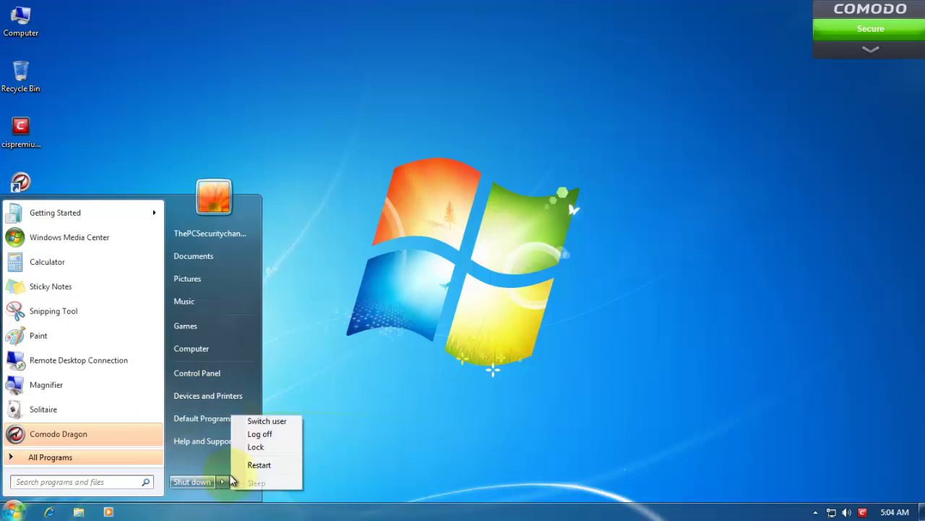
{"action": "left_click", "coordinate": [247, 468]}
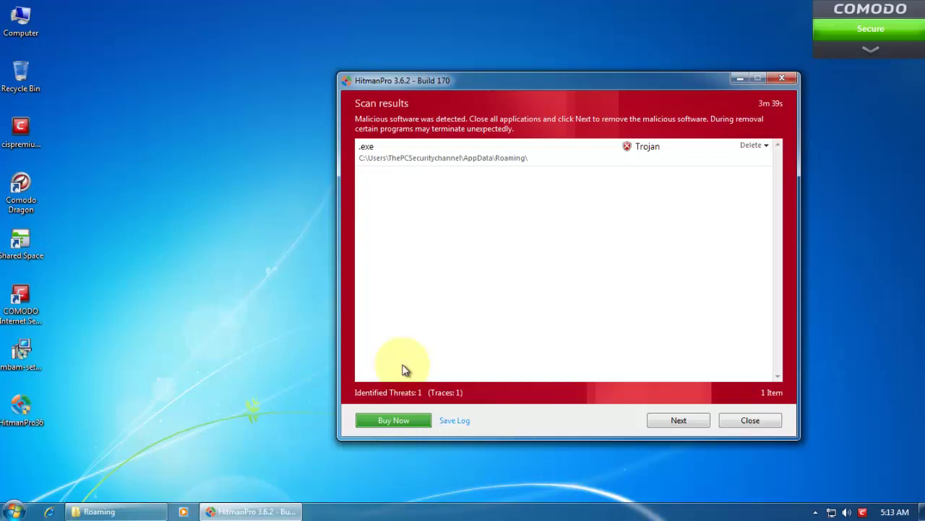
Examine HitmanPro's detection details for .exe, compare them with the unnamed application in the Roaming folder, and minimize HitmanPro
{"action": "left_click", "coordinate": [394, 153]}
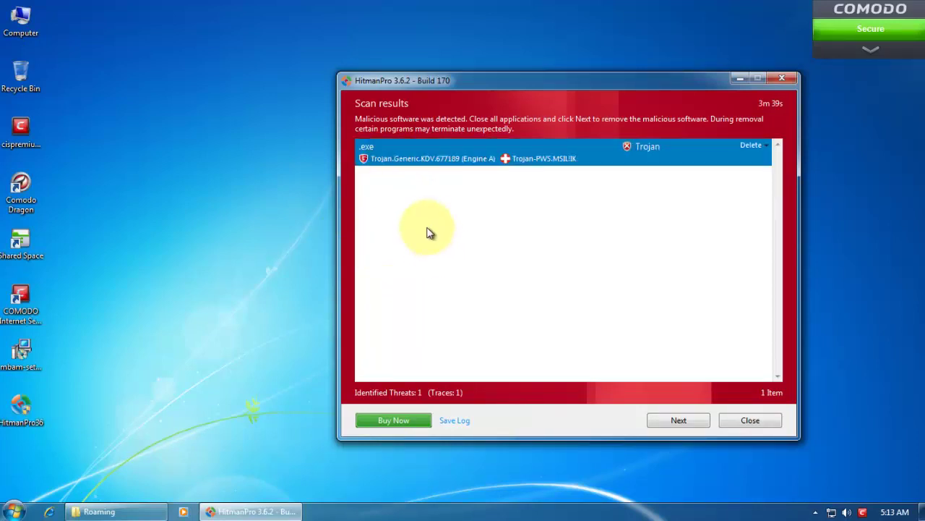
{"action": "left_click", "coordinate": [295, 118]}
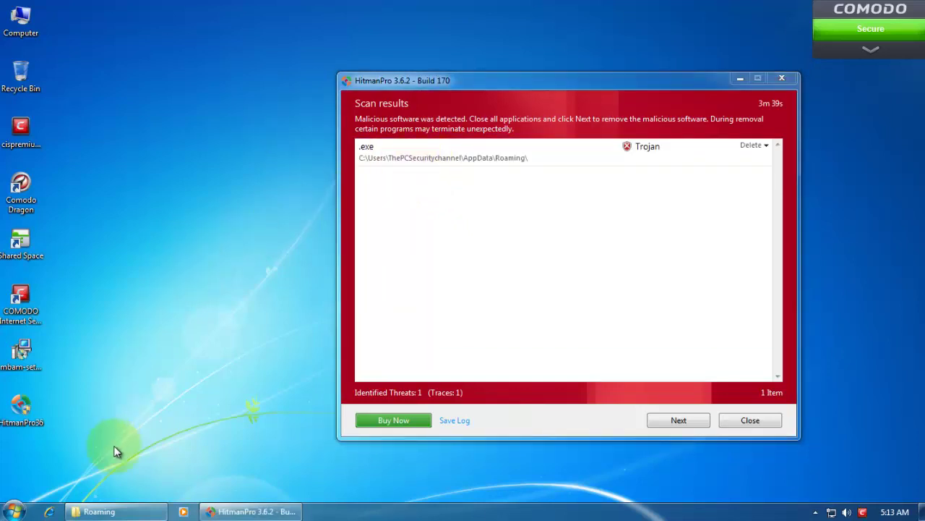
{"action": "left_click", "coordinate": [121, 511]}
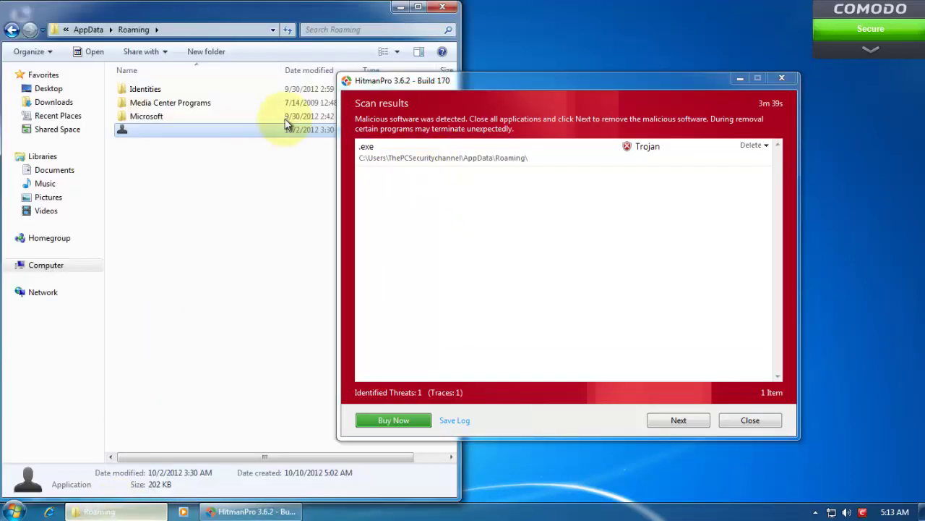
{"action": "left_click_drag", "start_coordinate": [447, 84], "coordinate": [460, 86]}
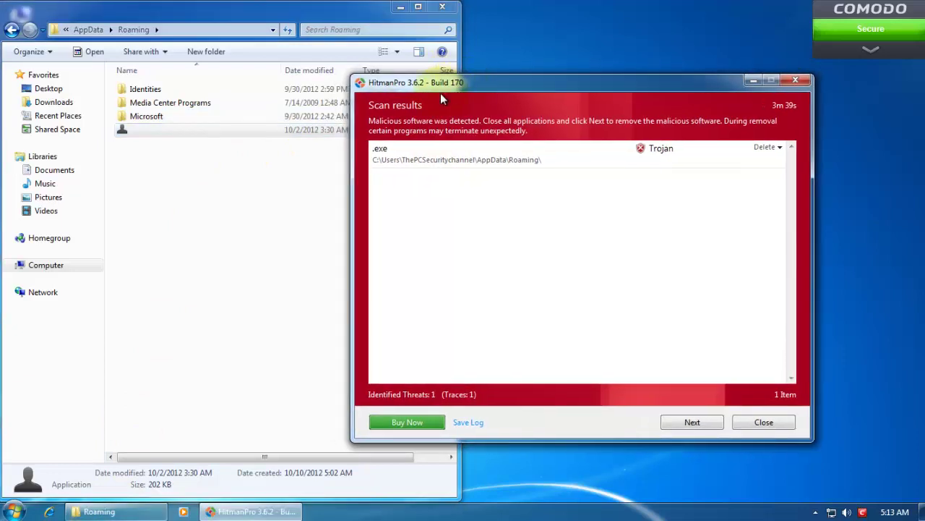
{"action": "left_click", "coordinate": [147, 134]}
{"action": "left_click", "coordinate": [415, 127]}
{"action": "left_click_drag", "start_coordinate": [567, 86], "coordinate": [582, 92]}
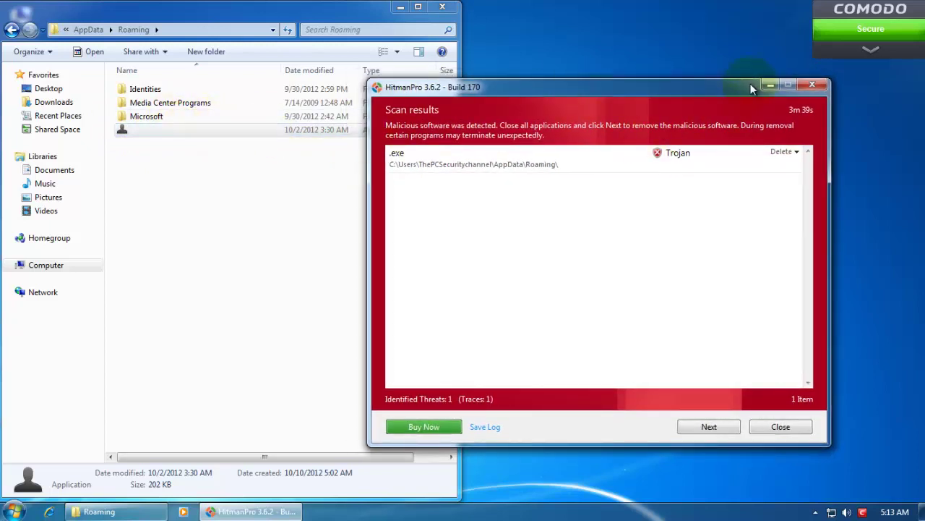
{"action": "left_click", "coordinate": [769, 85]}
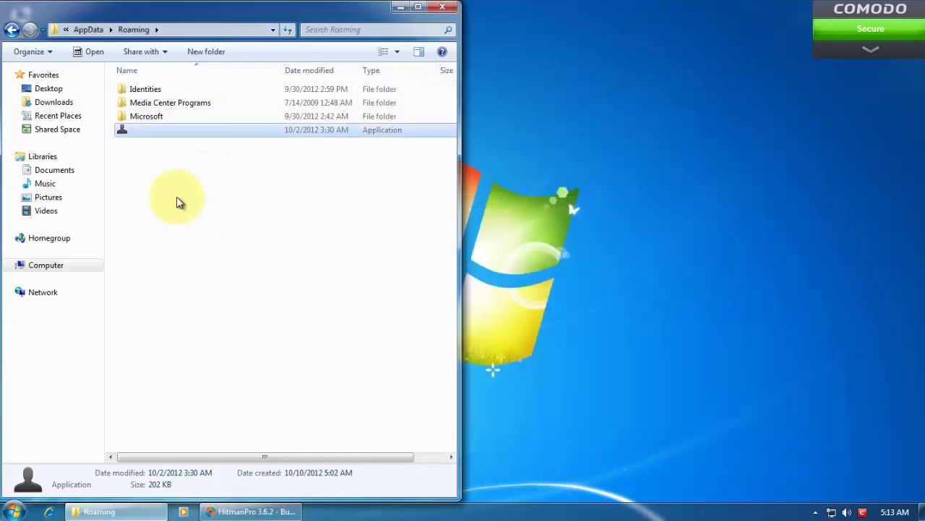
Run the unnamed application in the Roaming folder twice, dismissing its runtime error each time
{"action": "double_click", "coordinate": [143, 131]}
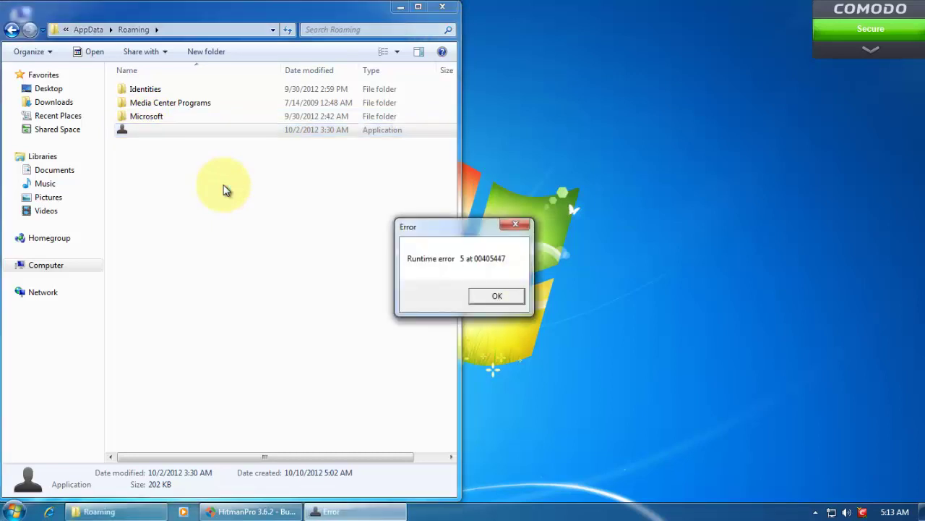
{"action": "left_click", "coordinate": [495, 297]}
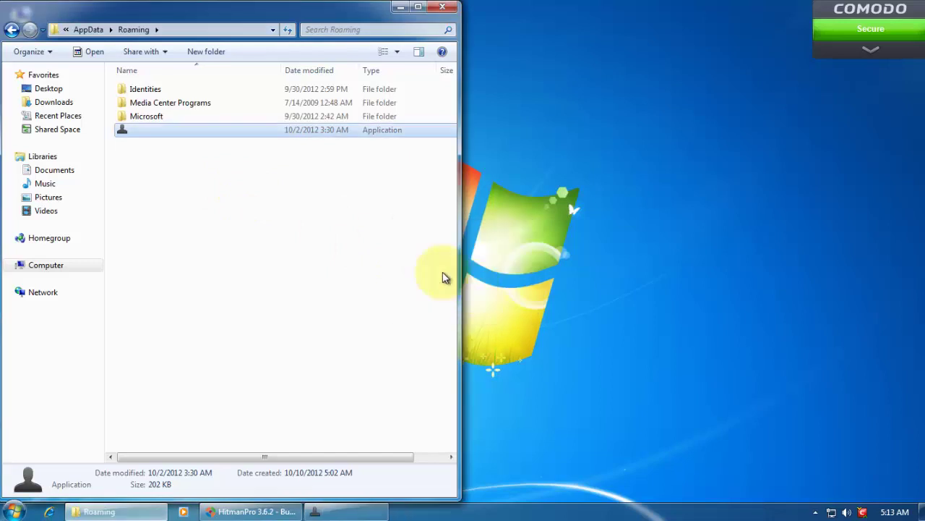
{"action": "right_click", "coordinate": [253, 135]}
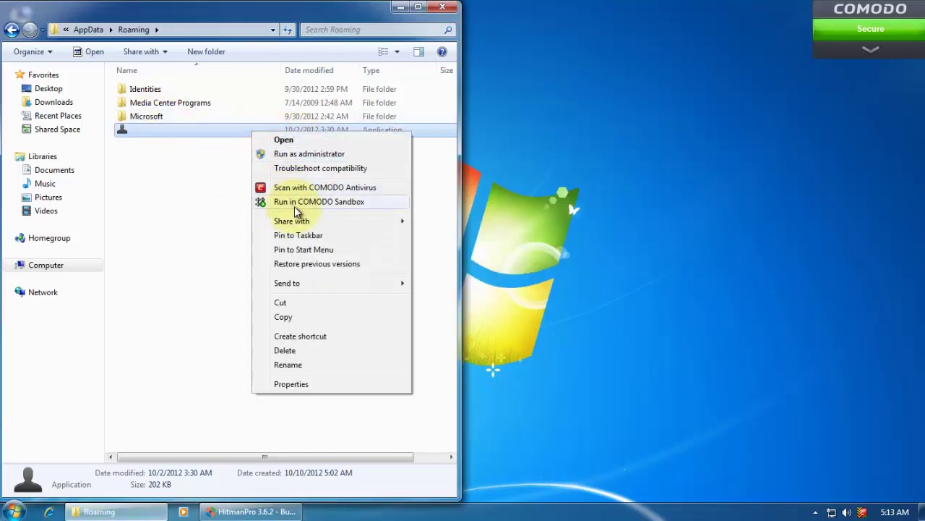
{"action": "left_click", "coordinate": [201, 193]}
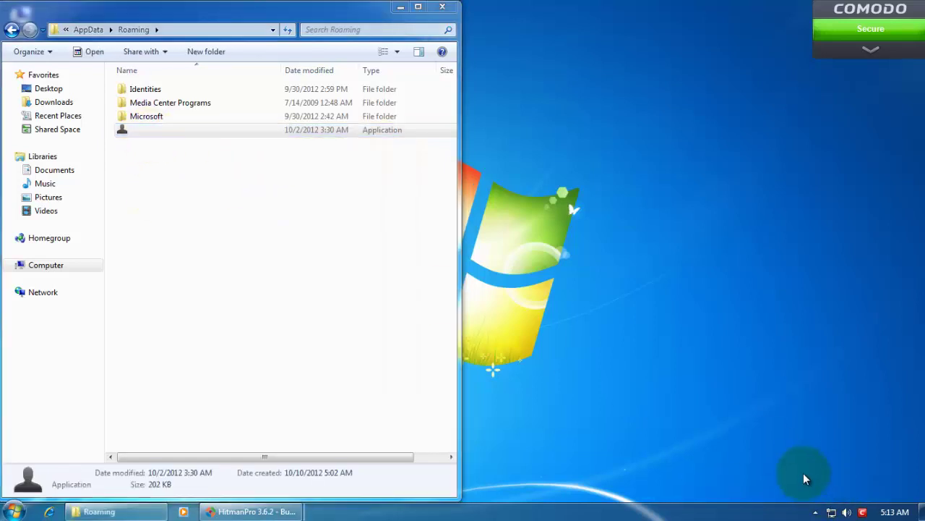
{"action": "left_click", "coordinate": [492, 294]}
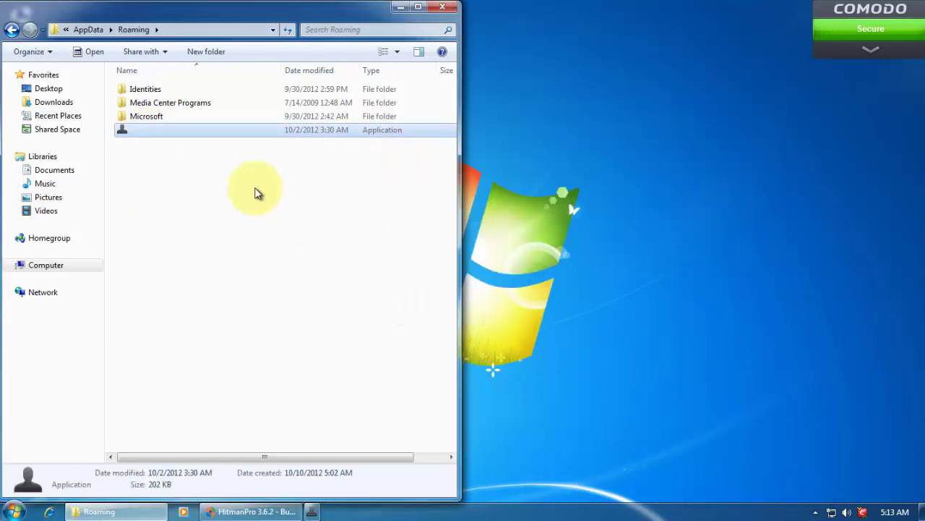
Inspect the unnamed application's file properties, including its details, security and compatibility information, and close them
{"action": "right_click", "coordinate": [183, 136]}
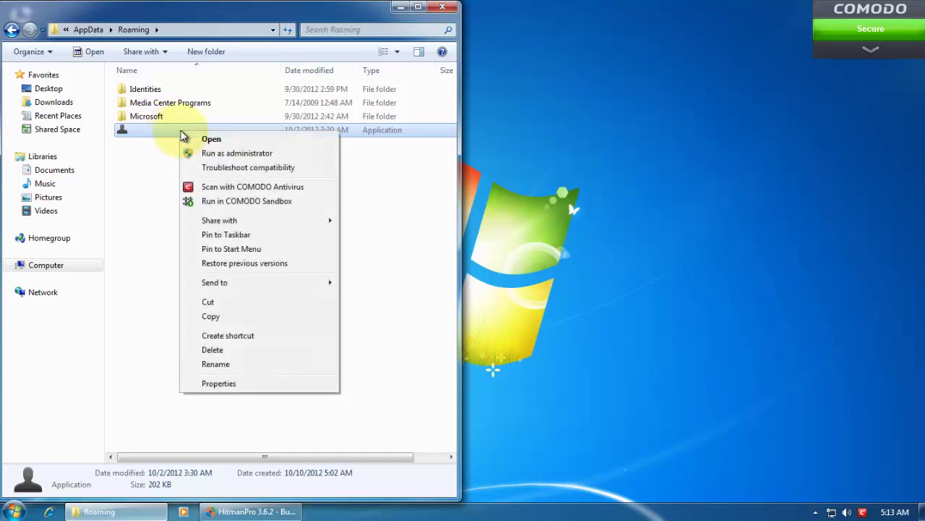
{"action": "left_click", "coordinate": [216, 381]}
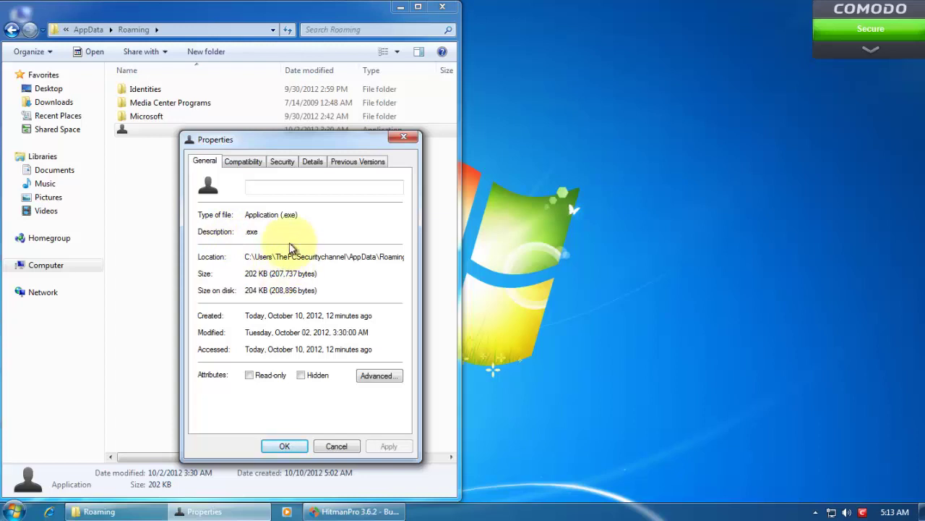
{"action": "left_click", "coordinate": [306, 163]}
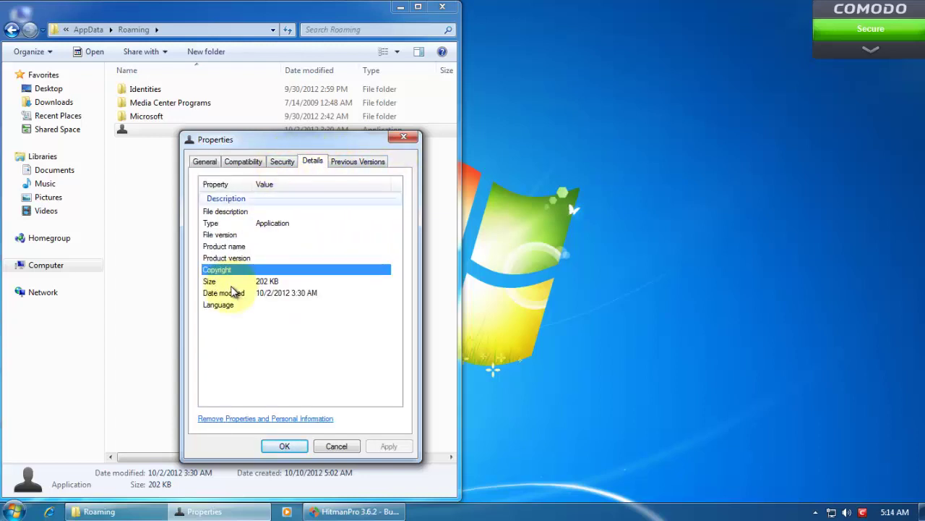
{"action": "left_click", "coordinate": [289, 165]}
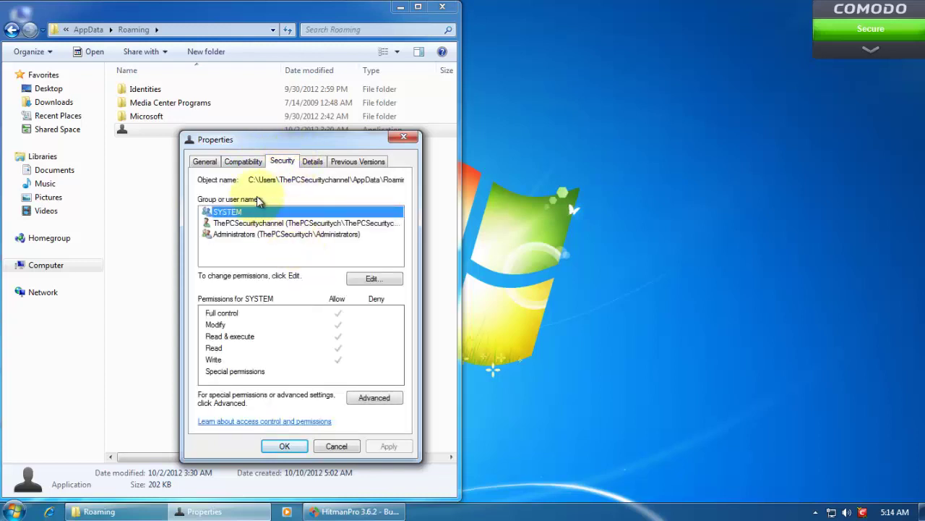
{"action": "left_click", "coordinate": [249, 163]}
{"action": "left_click", "coordinate": [405, 138]}
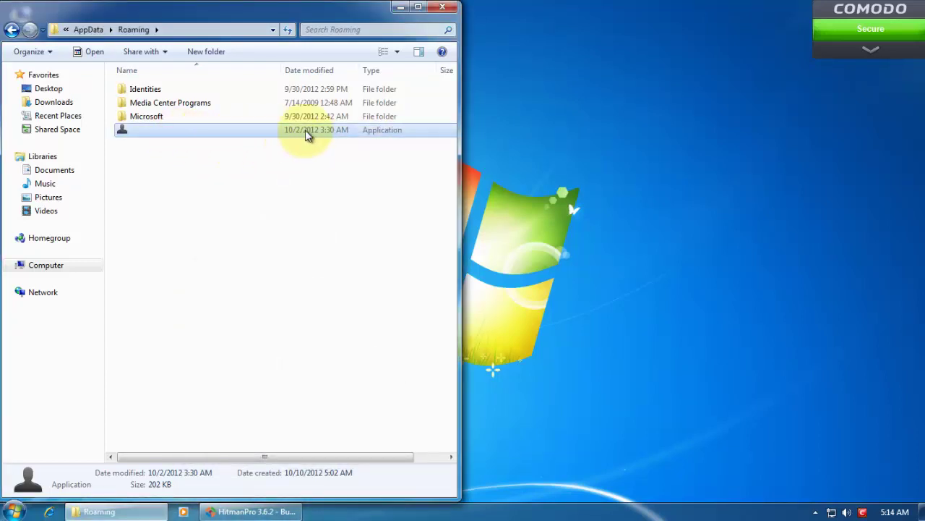
Dismiss the pending error, move the Roaming window away from the screen edge, rerun the unnamed application and dismiss its error
{"action": "left_click", "coordinate": [496, 297]}
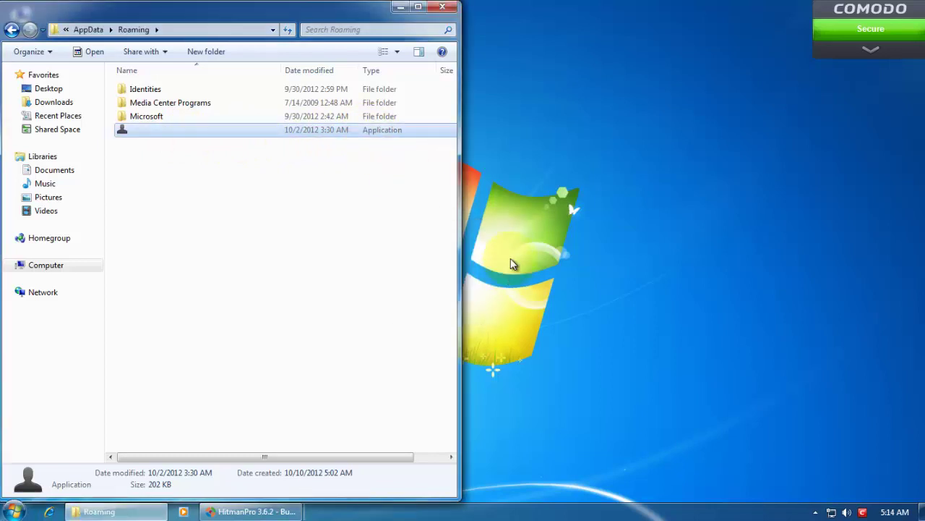
{"action": "left_click_drag", "start_coordinate": [240, 32], "coordinate": [288, 32]}
{"action": "left_click_drag", "start_coordinate": [347, 13], "coordinate": [521, 93]}
{"action": "double_click", "coordinate": [347, 210]}
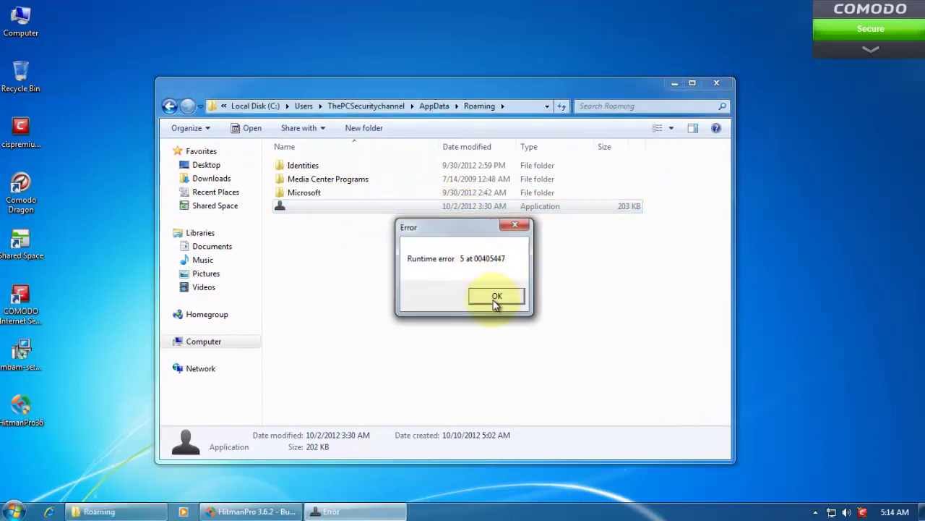
{"action": "left_click", "coordinate": [496, 298]}
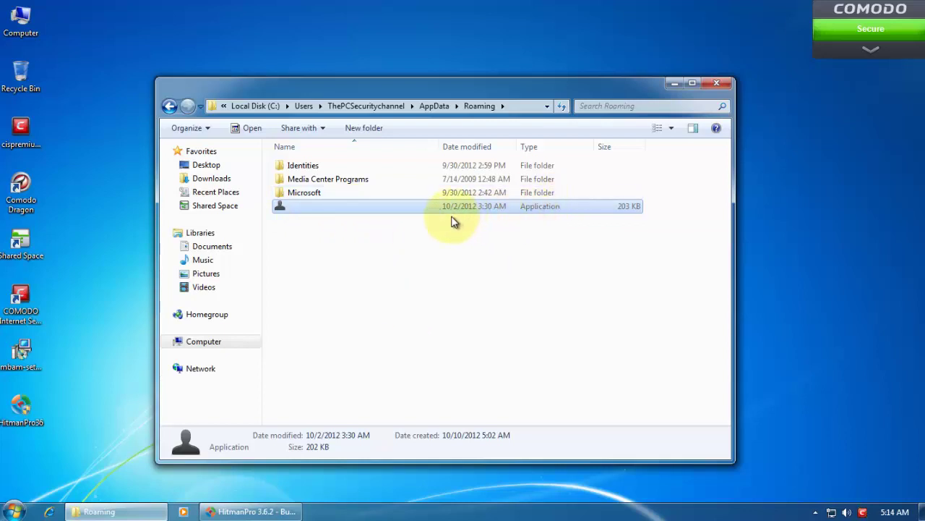
Launch the unnamed application once more, dismiss its runtime error and close the Roaming folder
{"action": "left_click", "coordinate": [324, 235]}
{"action": "left_click", "coordinate": [304, 208]}
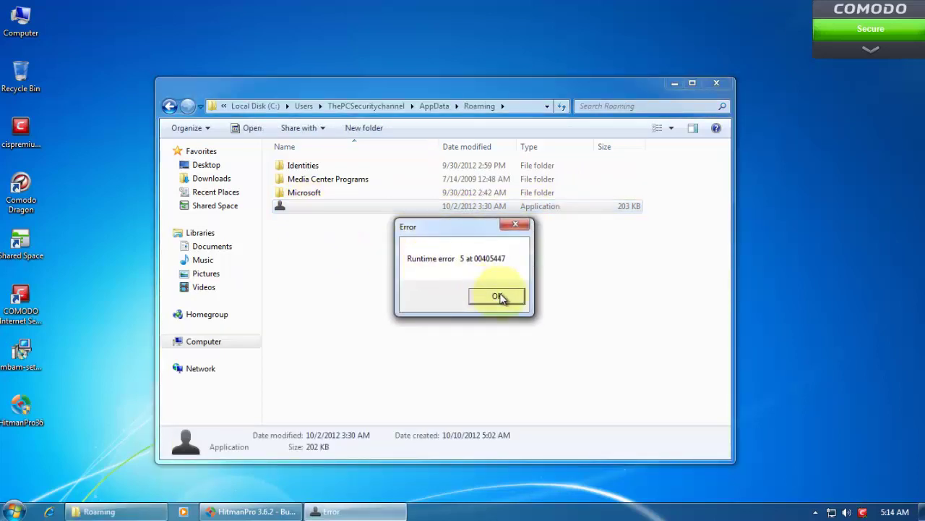
{"action": "left_click", "coordinate": [493, 298]}
{"action": "left_click", "coordinate": [716, 83]}
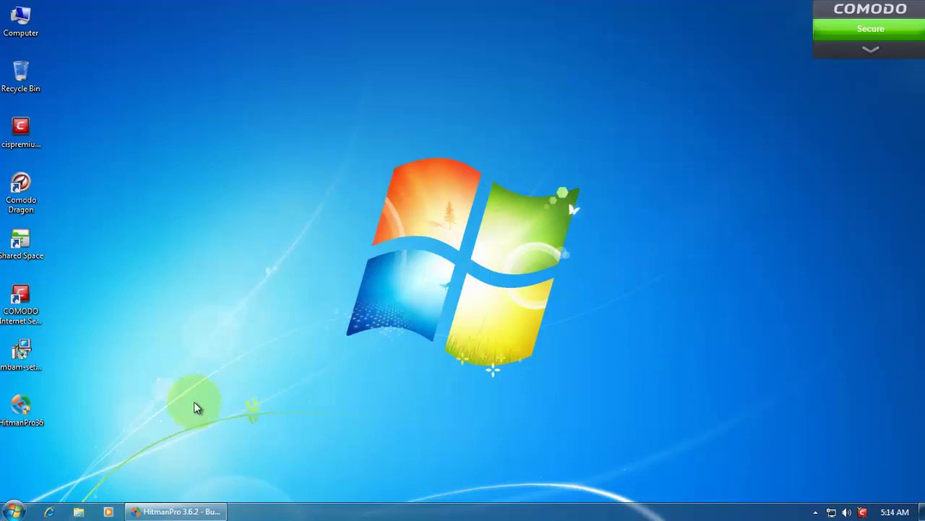
Restore HitmanPro's scan results, close them without removing the detected .exe, and close the COMODO main window
{"action": "left_click", "coordinate": [179, 510]}
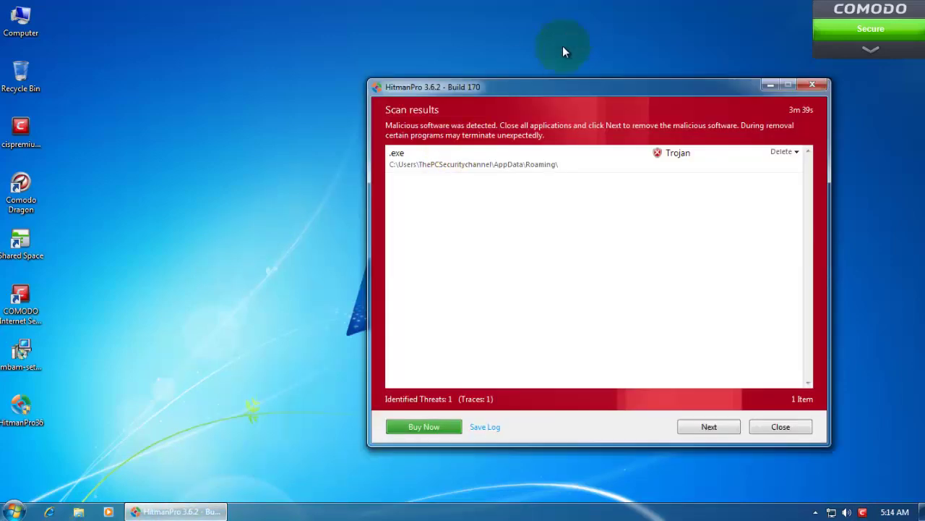
{"action": "left_click_drag", "start_coordinate": [537, 87], "coordinate": [453, 87]}
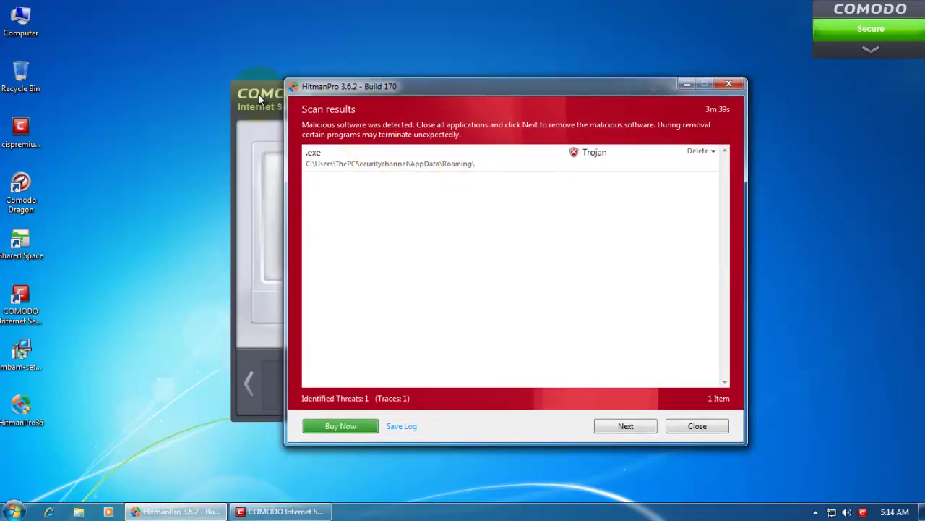
{"action": "left_click", "coordinate": [491, 90]}
{"action": "left_click_drag", "start_coordinate": [544, 102], "coordinate": [742, 105]}
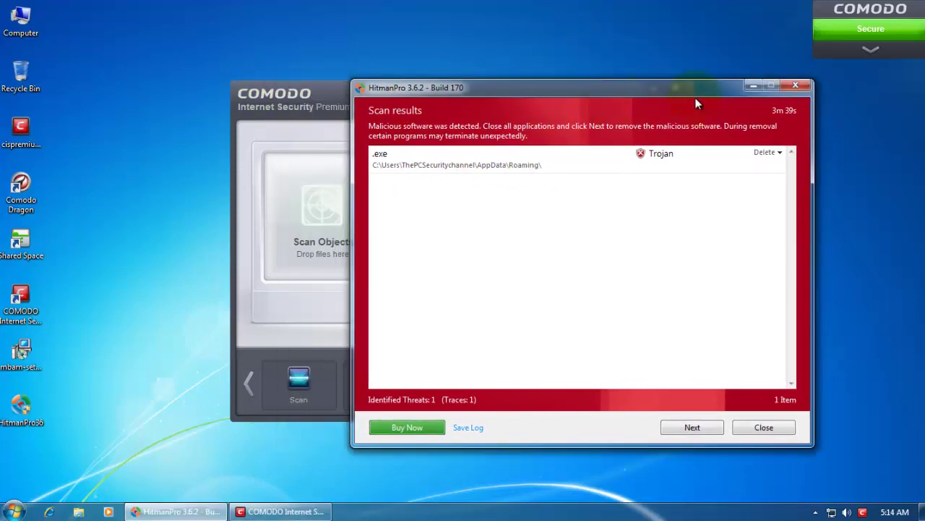
{"action": "left_click", "coordinate": [801, 87]}
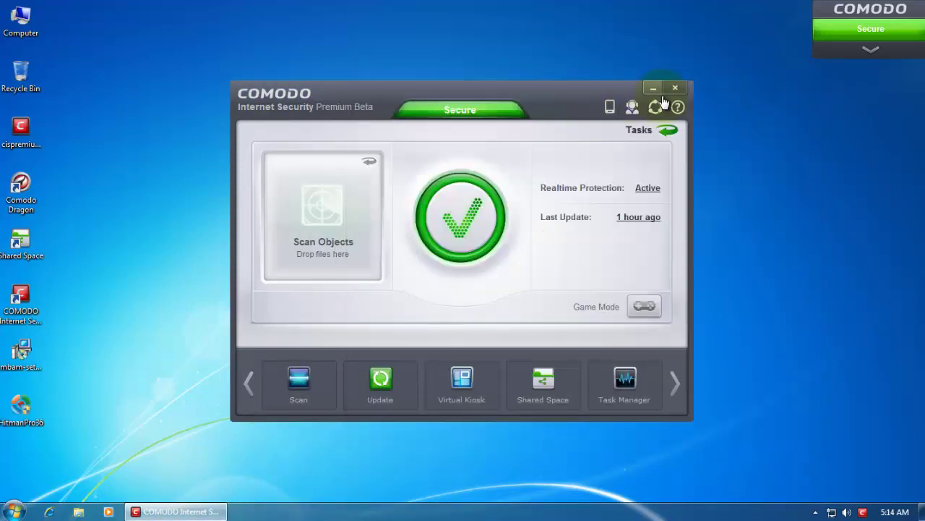
{"action": "left_click", "coordinate": [675, 91]}
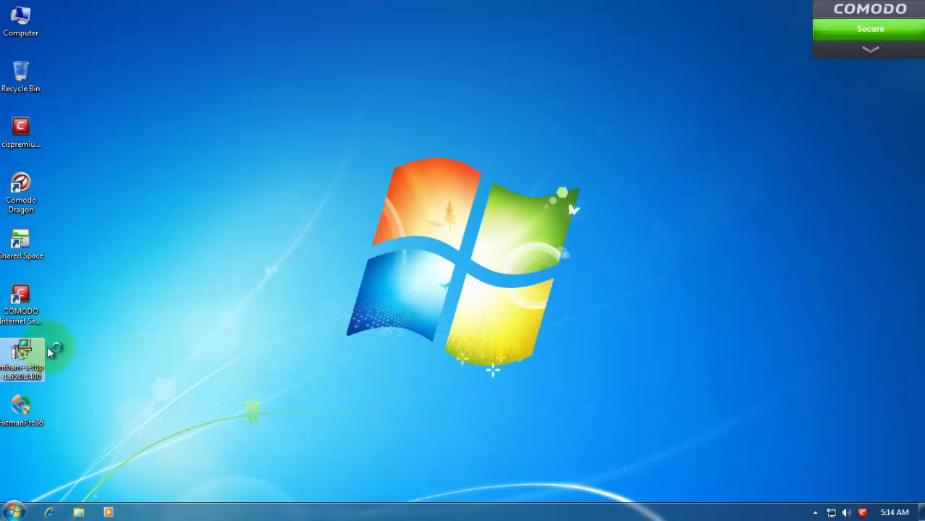
Start the Malwarebytes Anti-Malware setup with the preselected language and accept the license agreement
{"action": "left_click", "coordinate": [387, 182]}
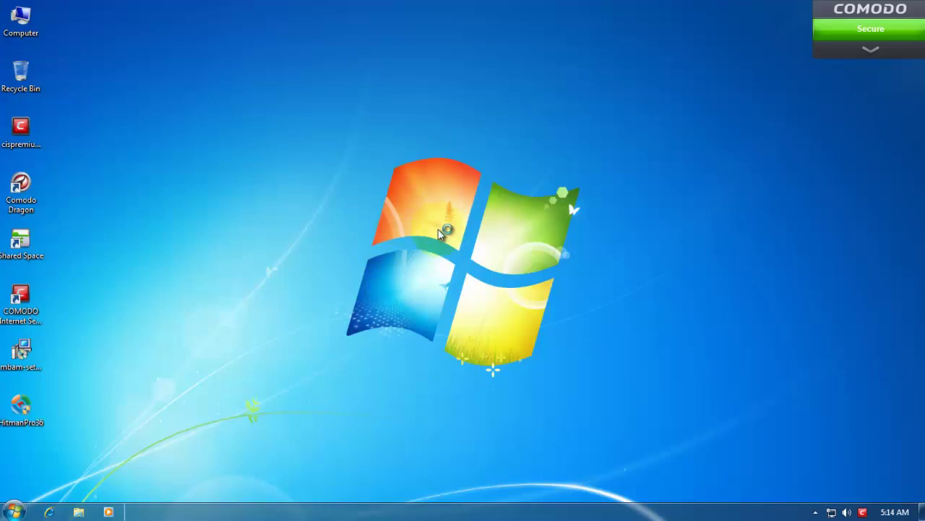
{"action": "left_click", "coordinate": [473, 286]}
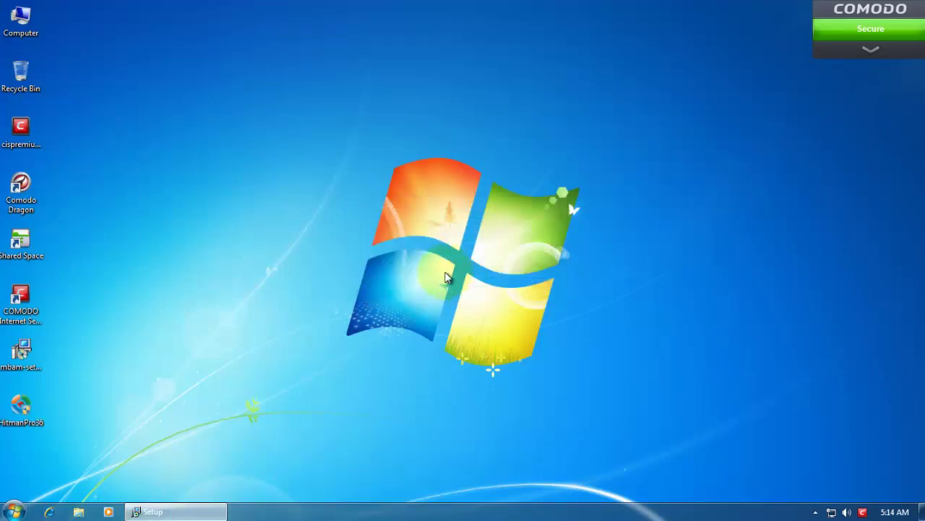
{"action": "left_click", "coordinate": [533, 360]}
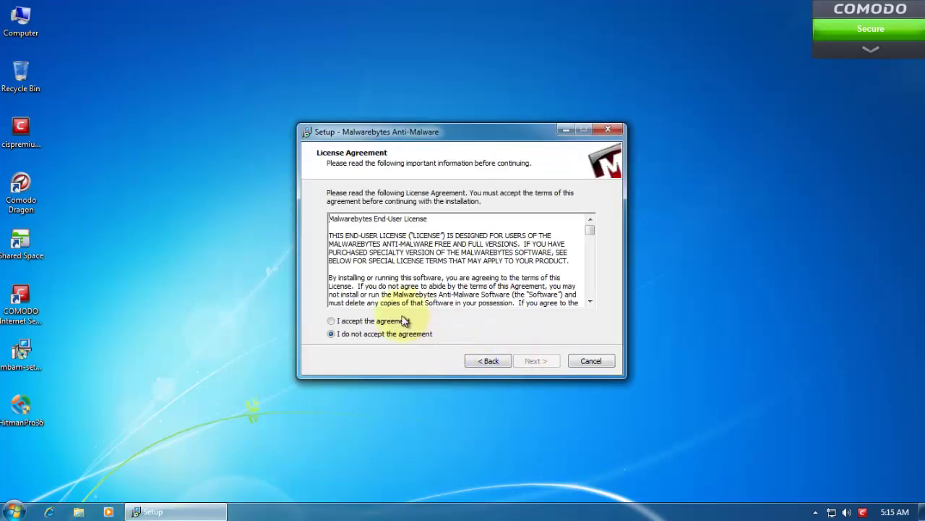
{"action": "left_click", "coordinate": [397, 323]}
{"action": "left_click", "coordinate": [530, 361]}
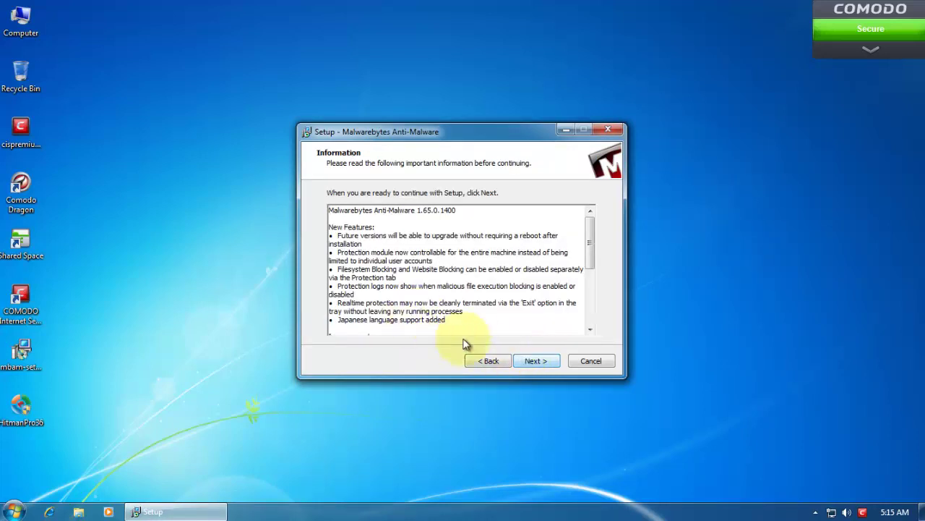
Keep the default install location, Start Menu folder and desktop icon option, and install Malwarebytes Anti-Malware
{"action": "left_click", "coordinate": [528, 362]}
{"action": "left_click", "coordinate": [531, 361]}
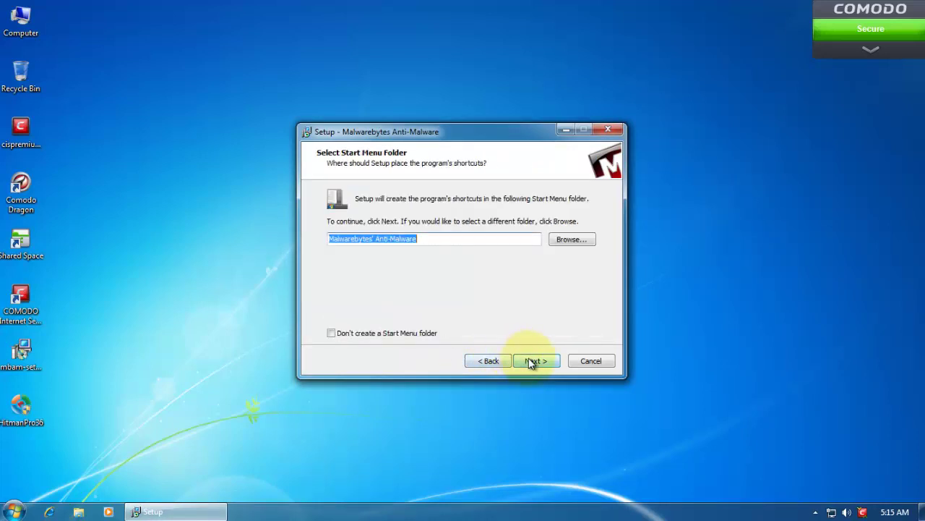
{"action": "left_click", "coordinate": [532, 361]}
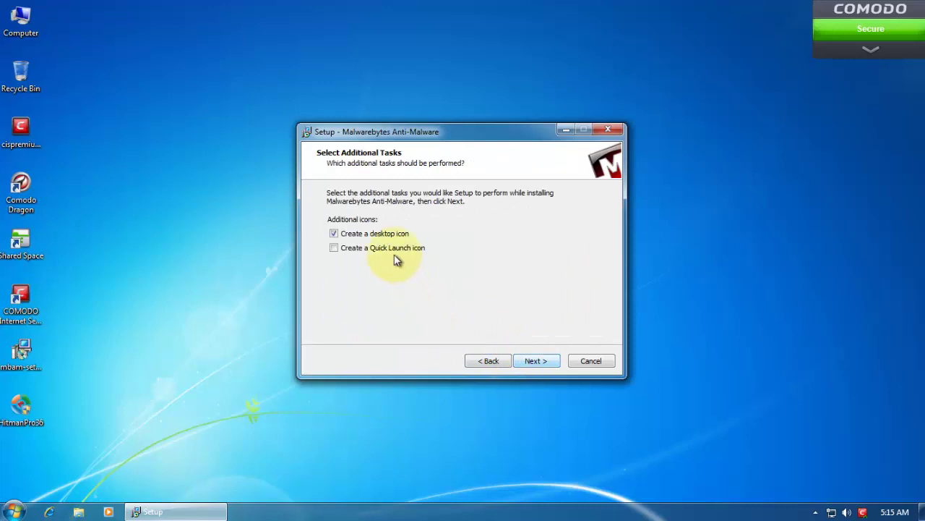
{"action": "left_click", "coordinate": [538, 365]}
{"action": "left_click", "coordinate": [541, 362]}
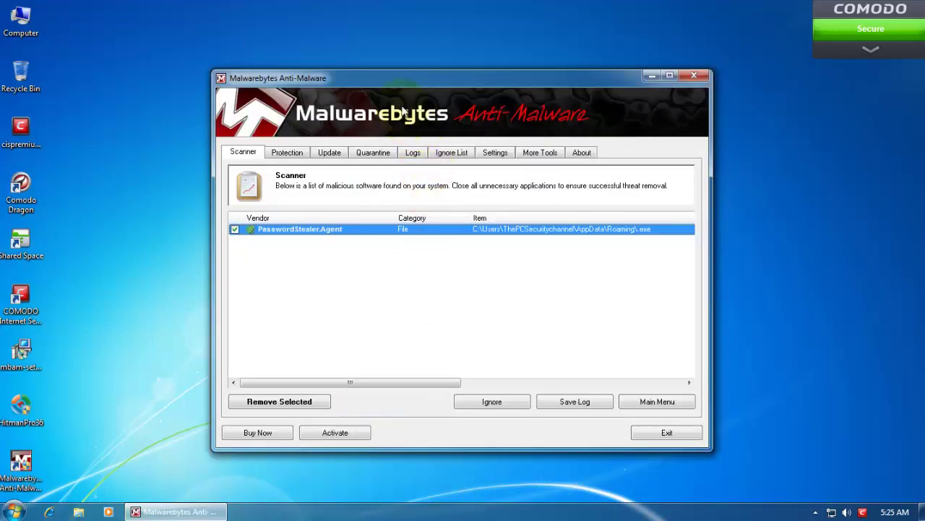
Review the item detected by the Malwarebytes scan and exit the program without removing it
{"action": "left_click_drag", "start_coordinate": [350, 383], "coordinate": [558, 405]}
{"action": "left_click_drag", "start_coordinate": [398, 415], "coordinate": [318, 388]}
{"action": "left_click", "coordinate": [652, 434]}
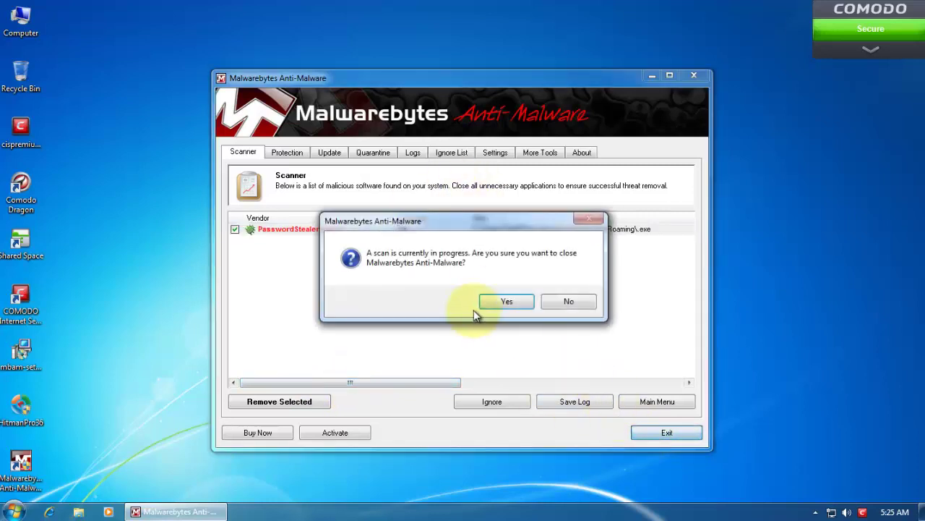
{"action": "left_click", "coordinate": [488, 305]}
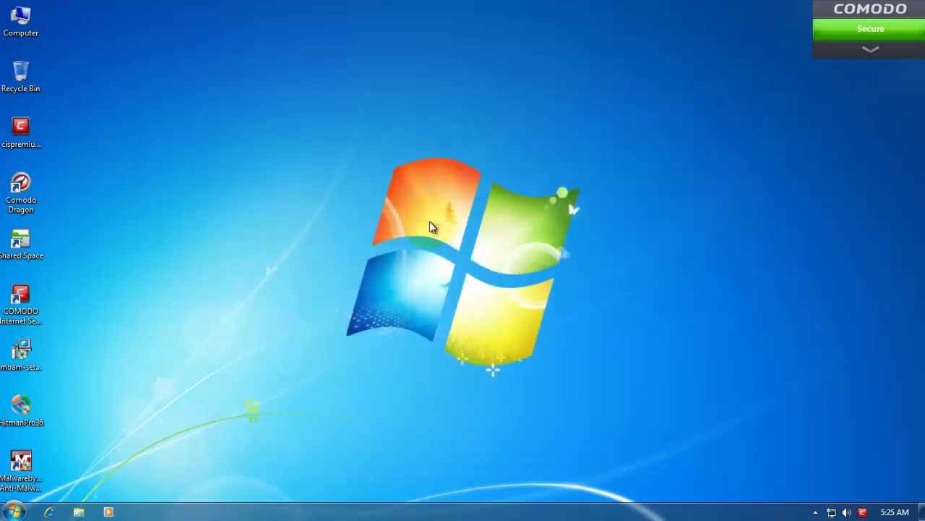
Open Windows Task Manager, show processes from all users and maximize its window
{"action": "left_click", "coordinate": [389, 244]}
{"action": "right_click", "coordinate": [294, 512]}
{"action": "left_click", "coordinate": [320, 472]}
{"action": "left_click", "coordinate": [224, 295]}
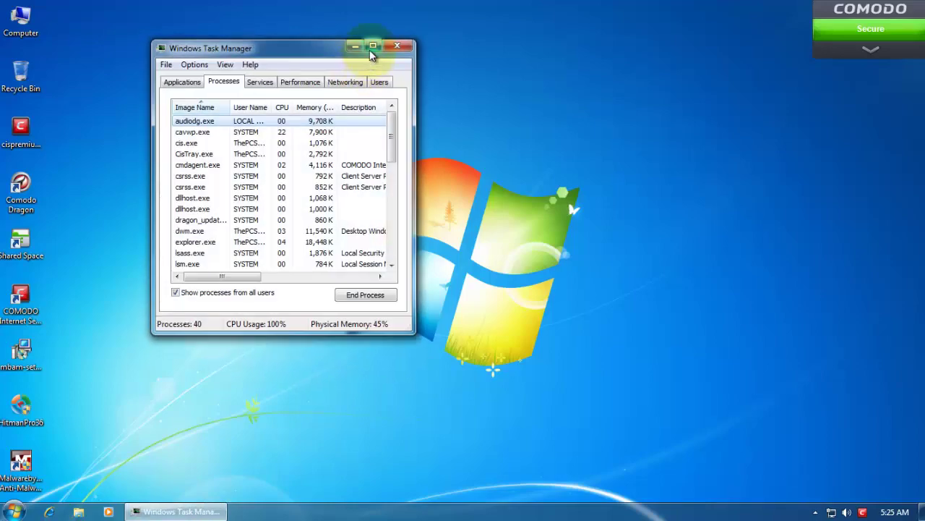
{"action": "double_click", "coordinate": [366, 51]}
Examine the memory usage of the COMODO processes cavwp.exe, cis.exe, CisTray.exe and cmdagent.exe
{"action": "left_click", "coordinate": [249, 88]}
{"action": "left_click", "coordinate": [248, 99]}
{"action": "left_click", "coordinate": [244, 111]}
{"action": "left_click", "coordinate": [247, 120]}
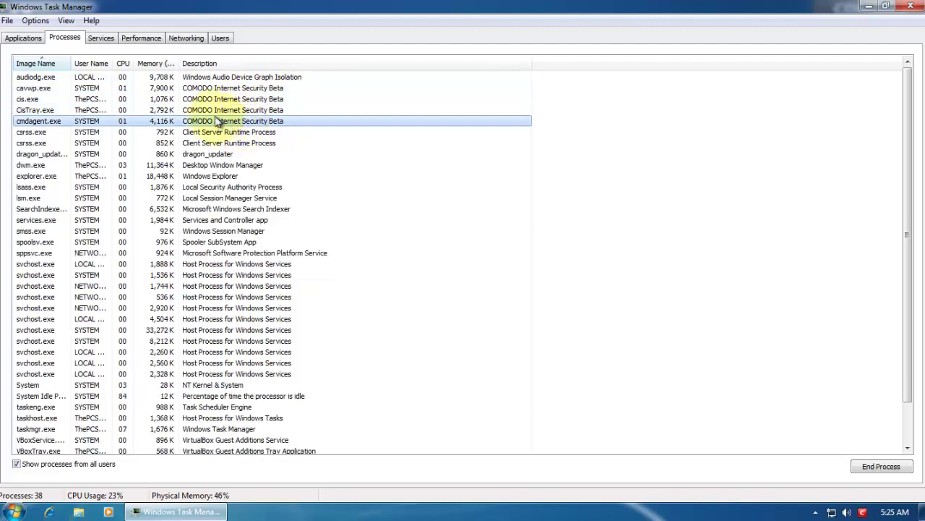
{"action": "left_click", "coordinate": [147, 100]}
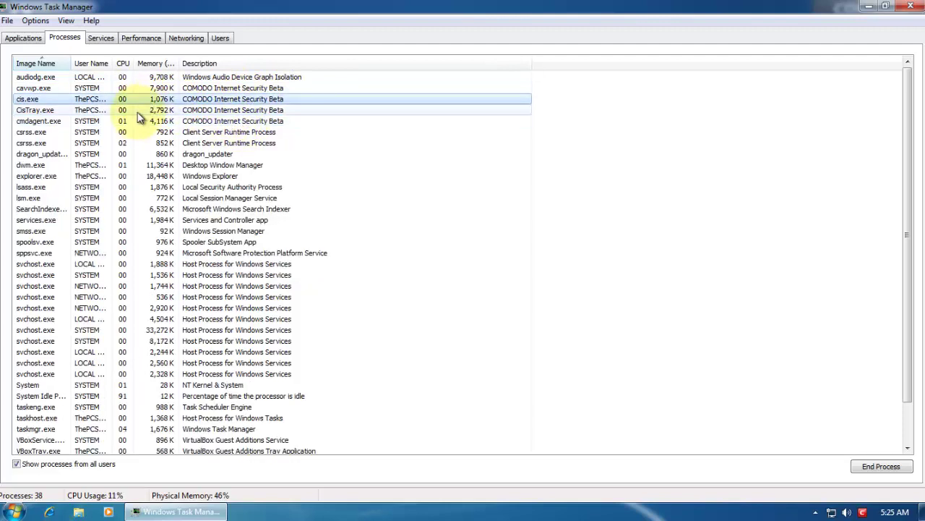
{"action": "left_click", "coordinate": [137, 112]}
{"action": "left_click", "coordinate": [105, 88]}
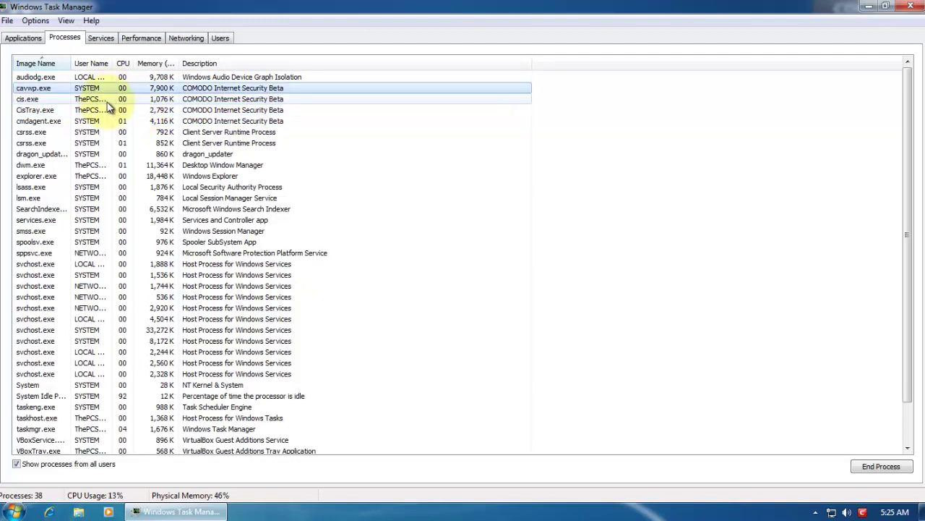
Look through the whole process list, recheck the COMODO processes, and restore and close the Task Manager window
{"action": "scroll", "coordinate": [145, 152], "scroll_direction": "down", "scroll_amount": 1}
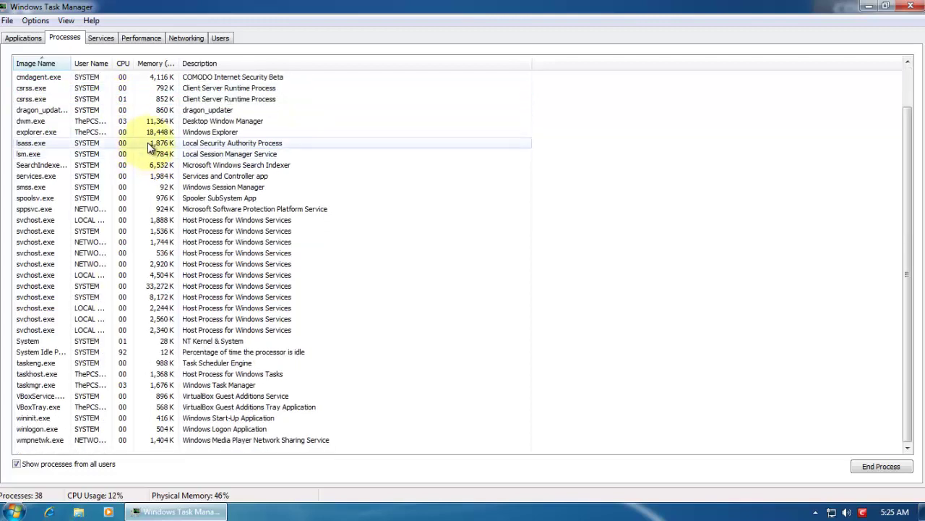
{"action": "scroll", "coordinate": [147, 155], "scroll_direction": "up", "scroll_amount": 1}
{"action": "scroll", "coordinate": [145, 153], "scroll_direction": "down", "scroll_amount": 1}
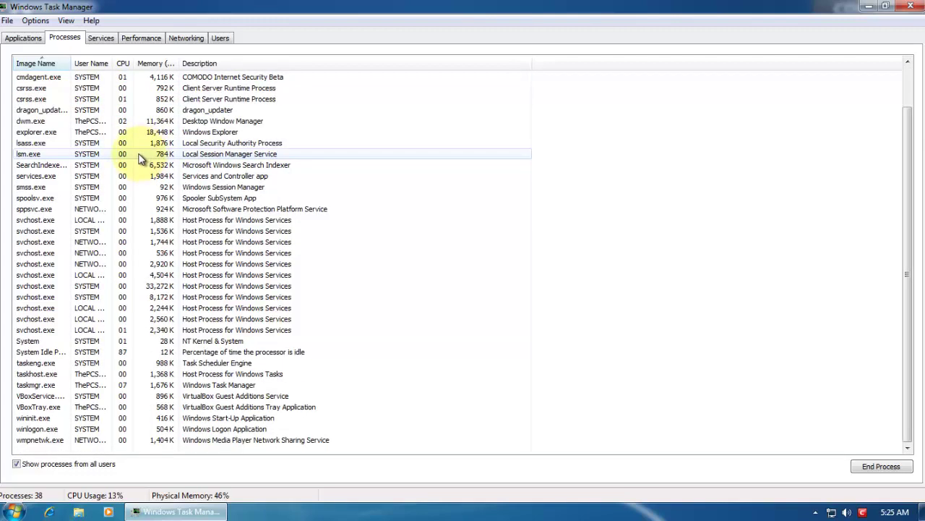
{"action": "scroll", "coordinate": [137, 159], "scroll_direction": "up", "scroll_amount": 2}
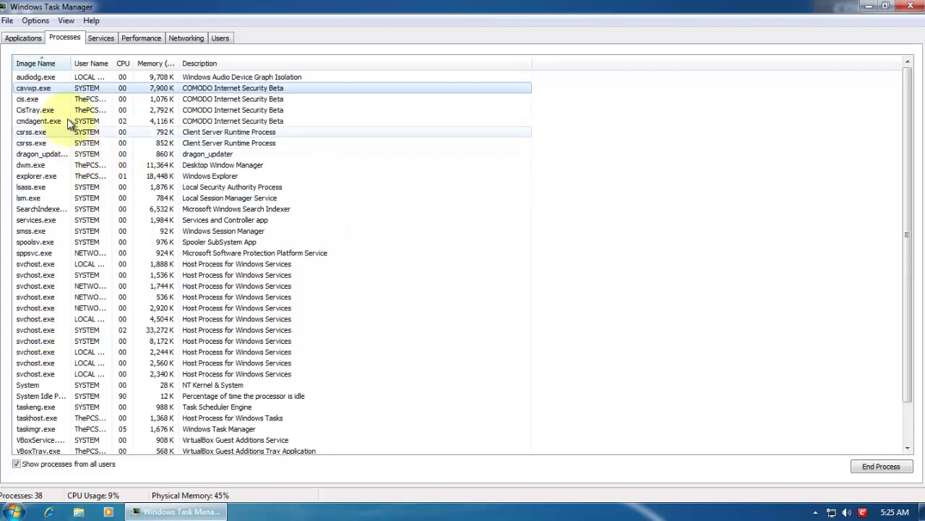
{"action": "left_click", "coordinate": [81, 99]}
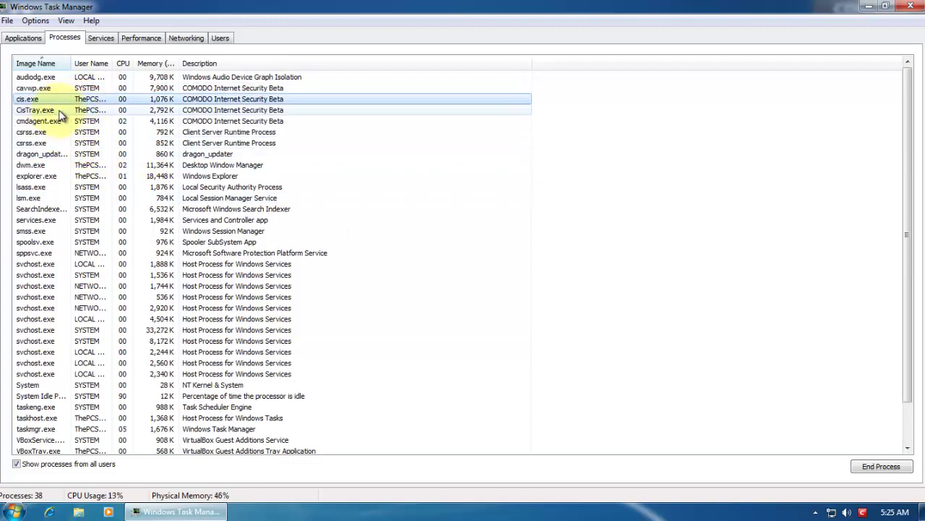
{"action": "left_click", "coordinate": [58, 123]}
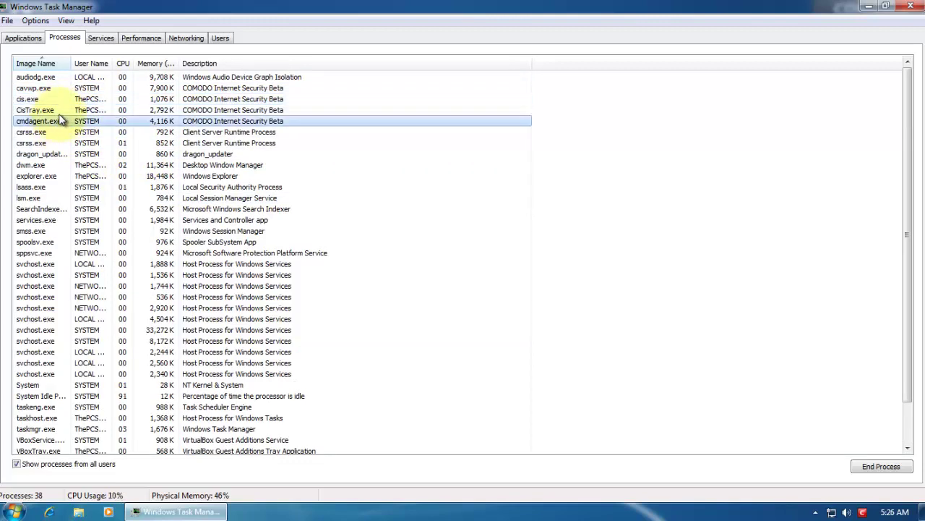
{"action": "left_click", "coordinate": [44, 88]}
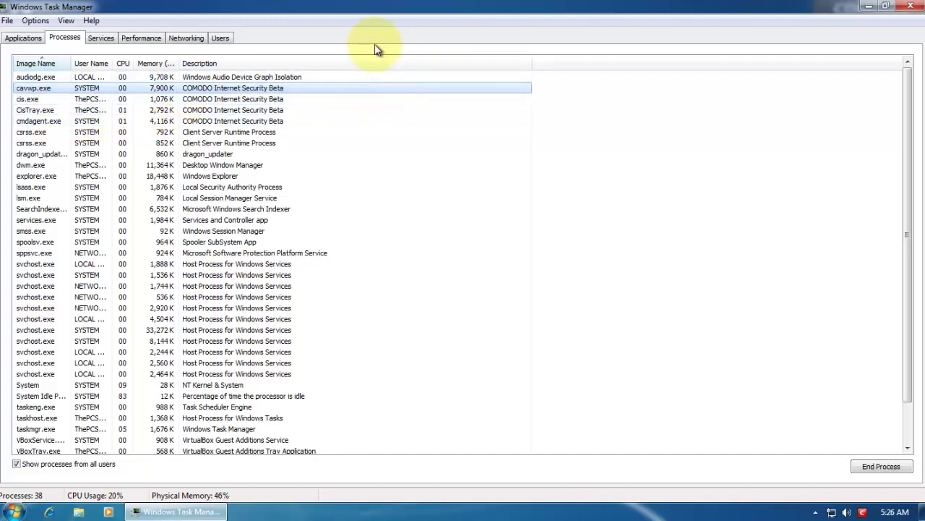
{"action": "double_click", "coordinate": [377, 12]}
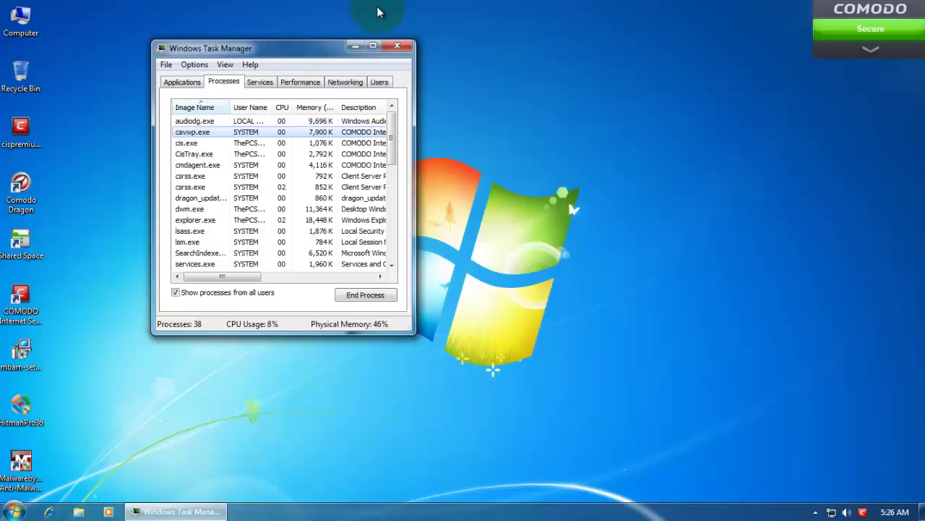
{"action": "left_click", "coordinate": [386, 45]}
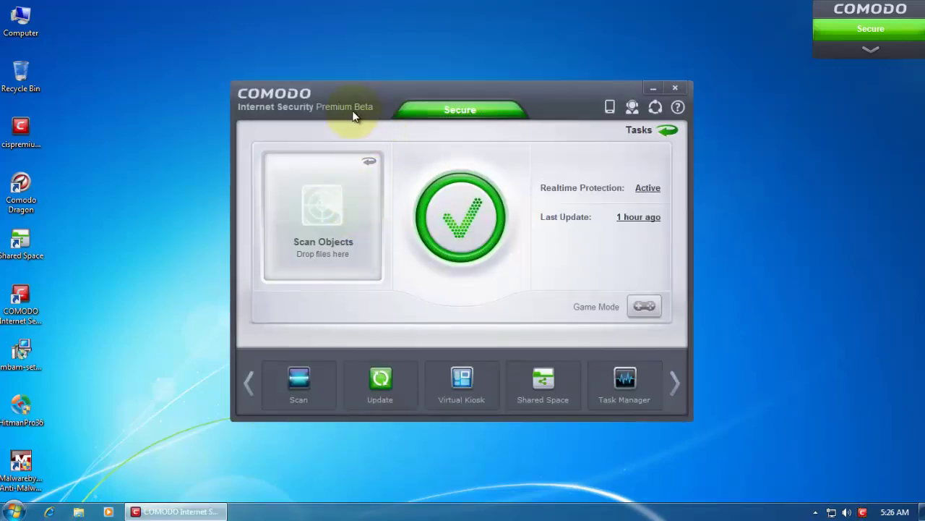
View the protection status in the COMODO Internet Security main window, reposition the window and close it
{"action": "left_click_drag", "start_coordinate": [345, 91], "coordinate": [316, 93]}
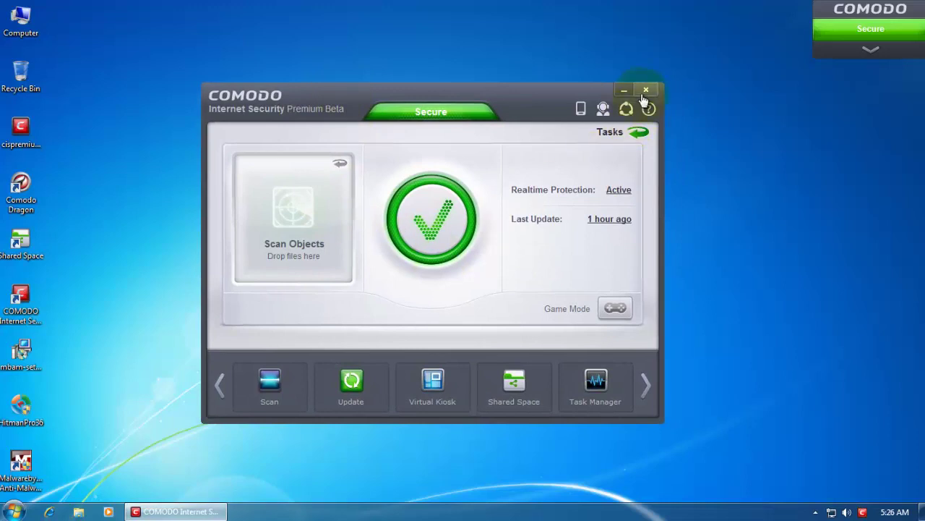
{"action": "left_click_drag", "start_coordinate": [481, 97], "coordinate": [506, 89]}
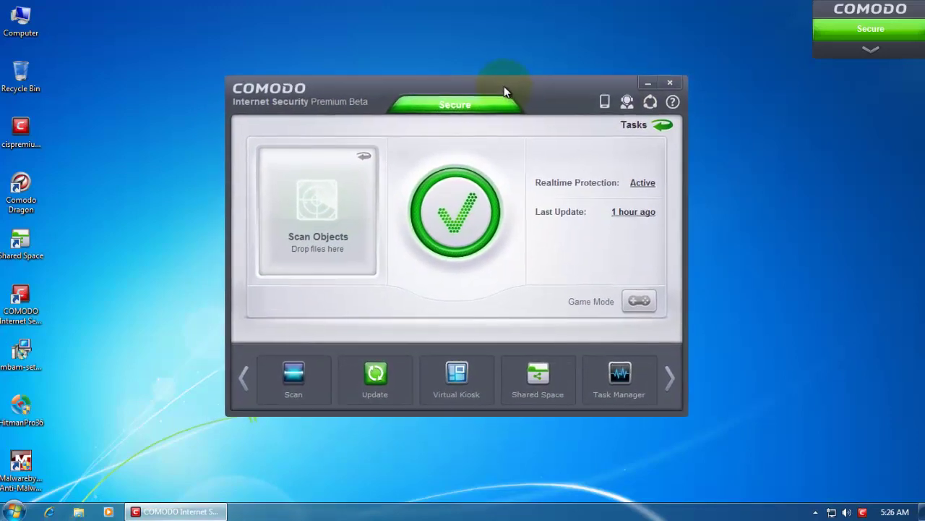
{"action": "left_click", "coordinate": [670, 83]}
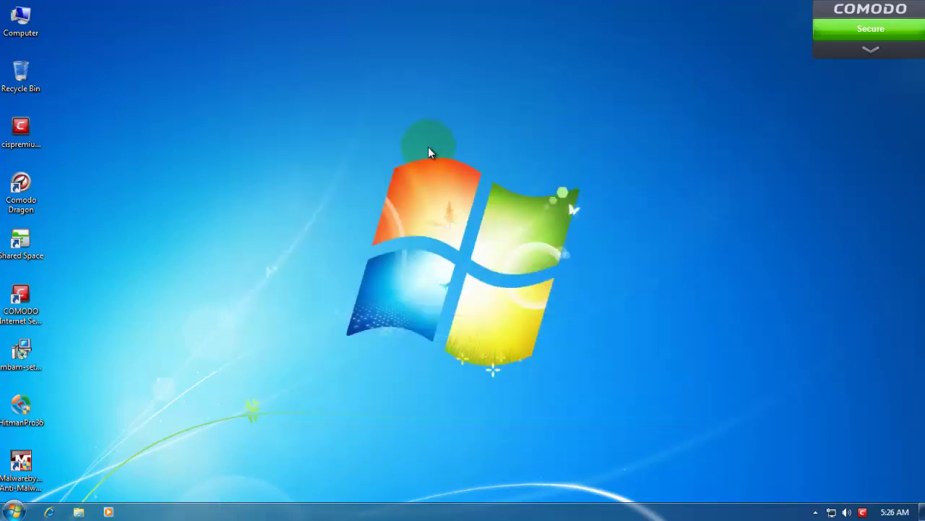